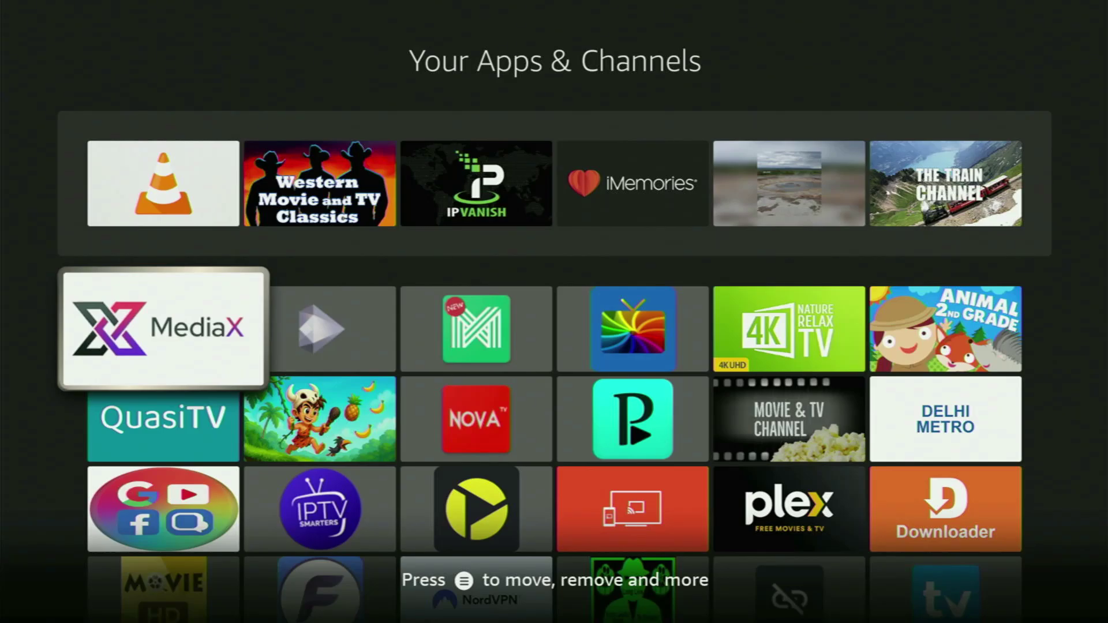
Move the Downloader app one place left in the Your Apps & Channels grid
{"action": "key", "text": "Down"}
{"action": "key", "text": "Down"}
{"action": "key", "text": "Right"}
{"action": "key", "text": "Right"}
{"action": "key", "text": "Right"}
{"action": "key", "text": "Left"}
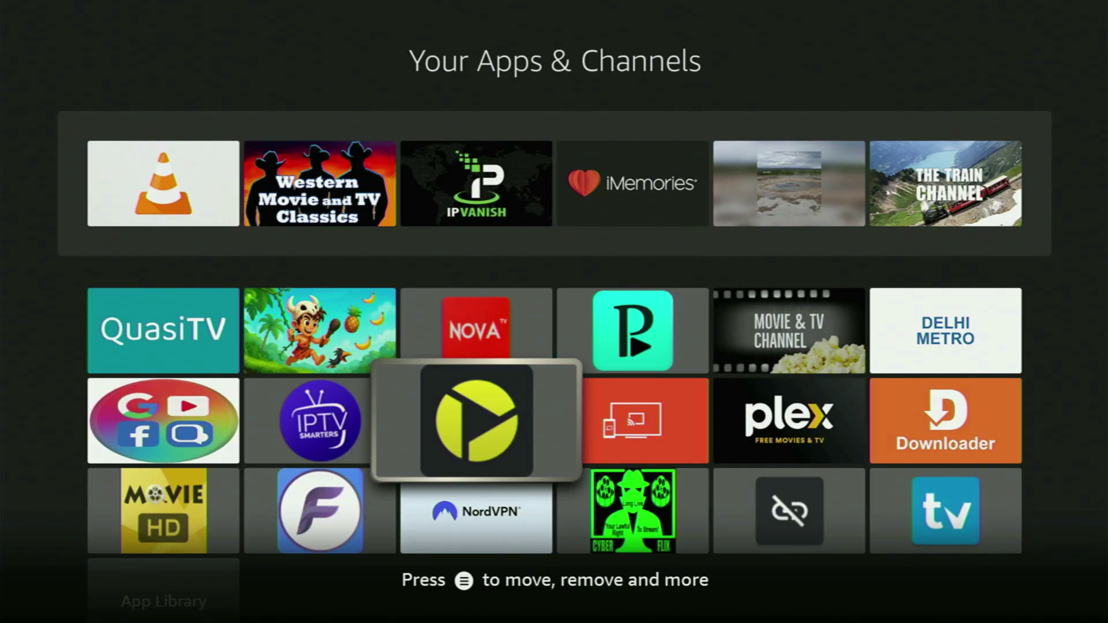
{"action": "key", "text": "Right"}
{"action": "key", "text": "Right"}
{"action": "key", "text": "Right"}
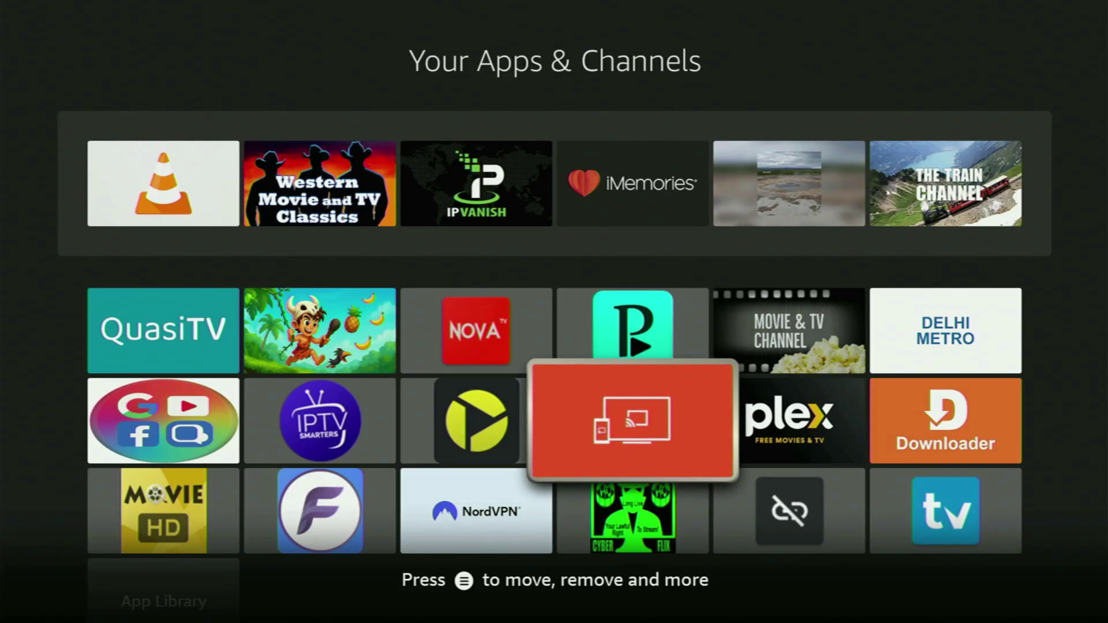
{"action": "key", "text": "Left"}
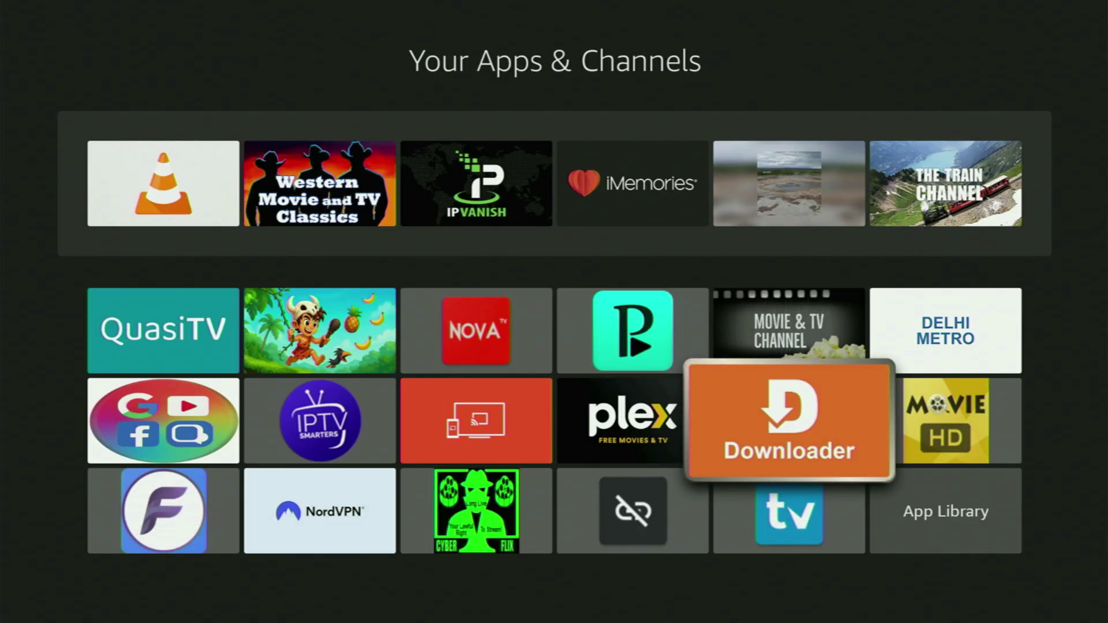
{"action": "key", "text": "Home"}
Search for Downloader by entering D-O-W-N and choosing the Downloader suggestion
{"action": "key", "text": "Left"}
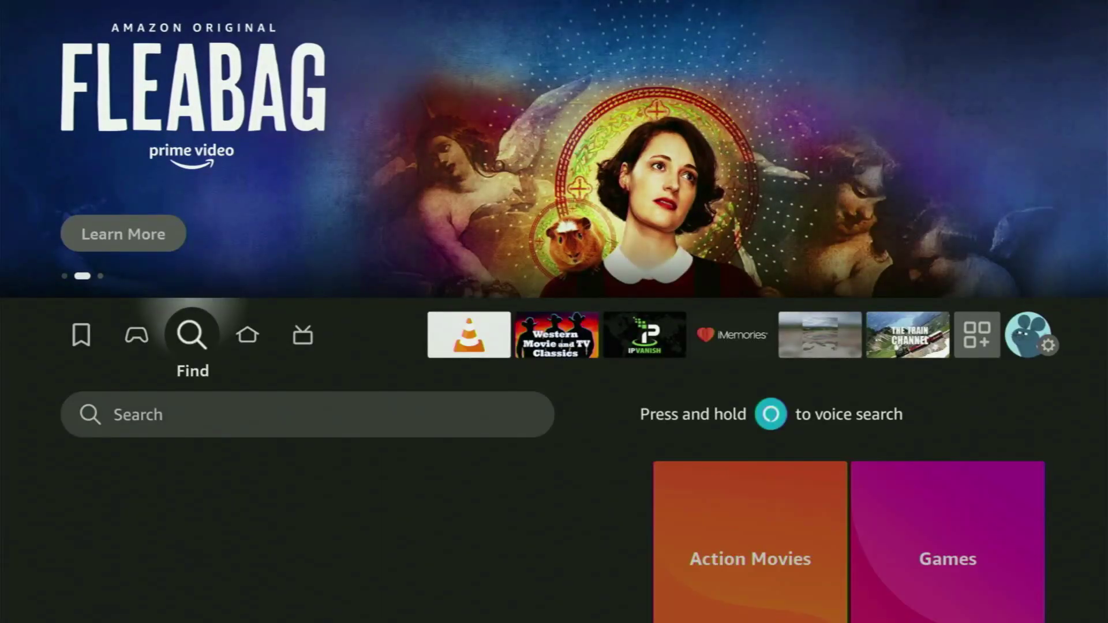
{"action": "key", "text": "Down"}
{"action": "key", "text": "Return"}
{"action": "key", "text": "Right"}
{"action": "key", "text": "Right"}
{"action": "key", "text": "Right"}
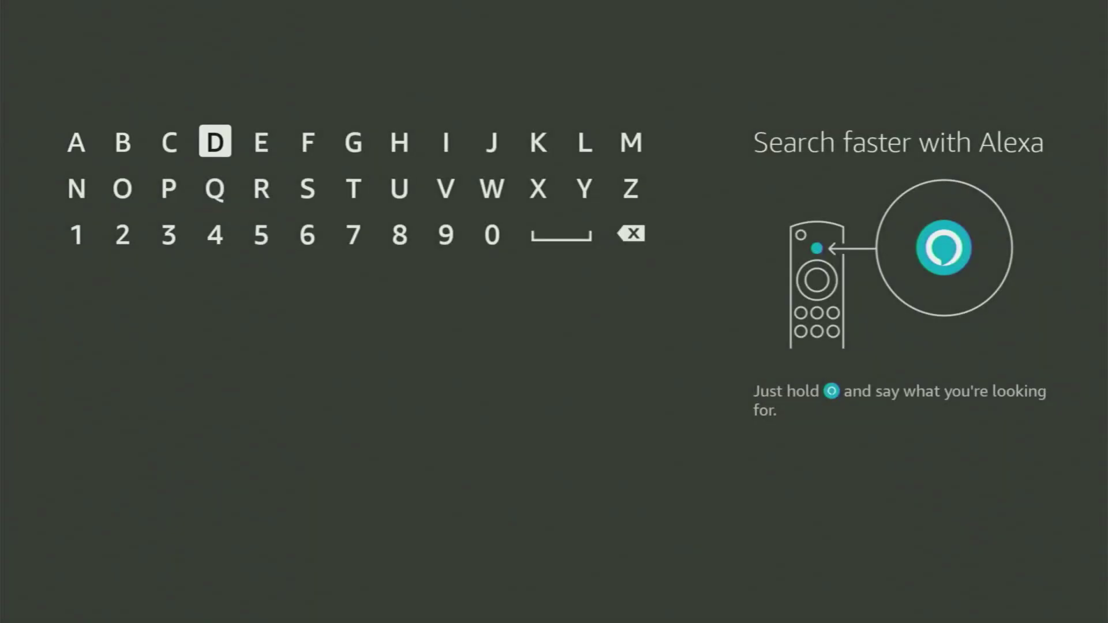
{"action": "key", "text": "Return"}
{"action": "key", "text": "Down"}
{"action": "key", "text": "Left"}
{"action": "key", "text": "Left"}
{"action": "key", "text": "Return"}
{"action": "key", "text": "Right"}
{"action": "key", "text": "Right"}
{"action": "key", "text": "Right"}
{"action": "key", "text": "Right"}
{"action": "key", "text": "Right"}
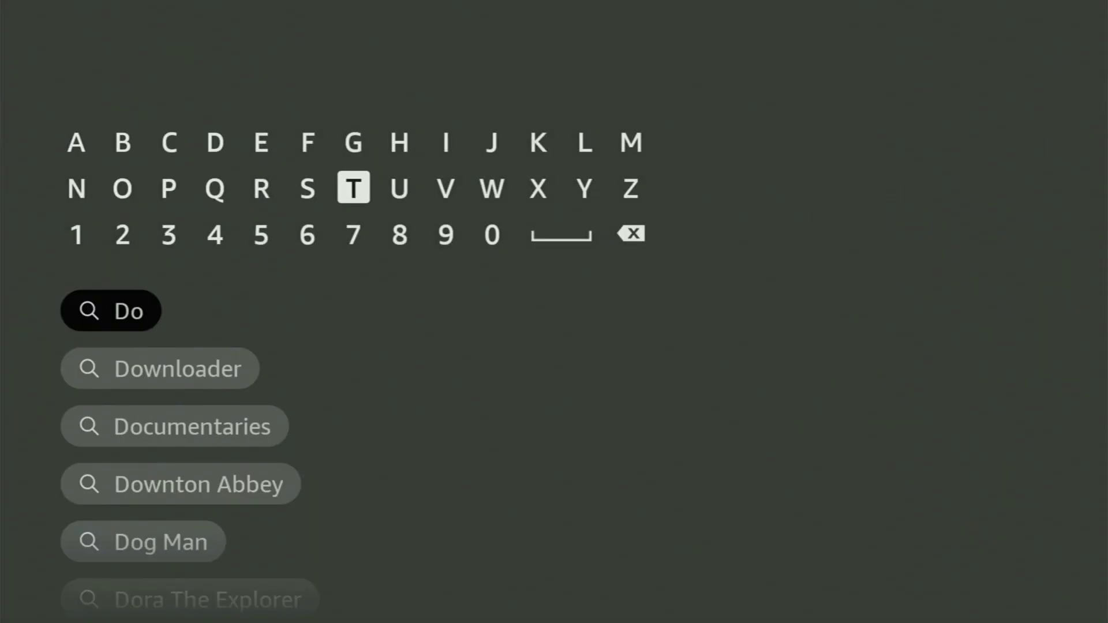
{"action": "key", "text": "Right"}
{"action": "key", "text": "Right"}
{"action": "key", "text": "Right"}
{"action": "key", "text": "Return"}
{"action": "key", "text": "Left"}
{"action": "key", "text": "Left"}
{"action": "key", "text": "Left"}
{"action": "key", "text": "Left"}
{"action": "key", "text": "Left"}
{"action": "key", "text": "Left"}
{"action": "key", "text": "Left"}
{"action": "key", "text": "Left"}
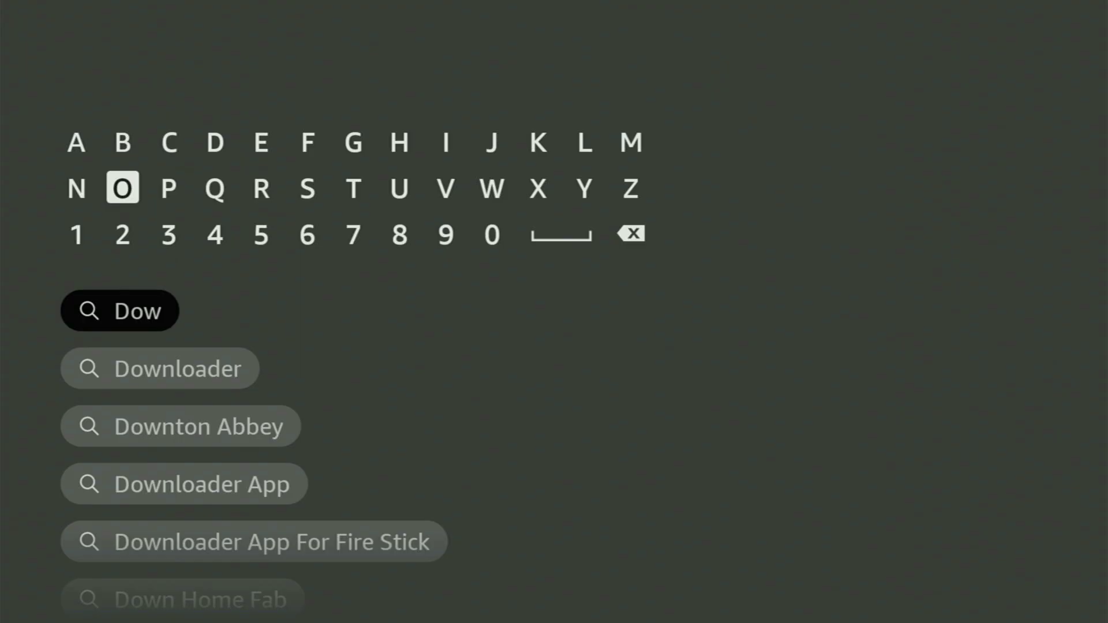
{"action": "key", "text": "Left"}
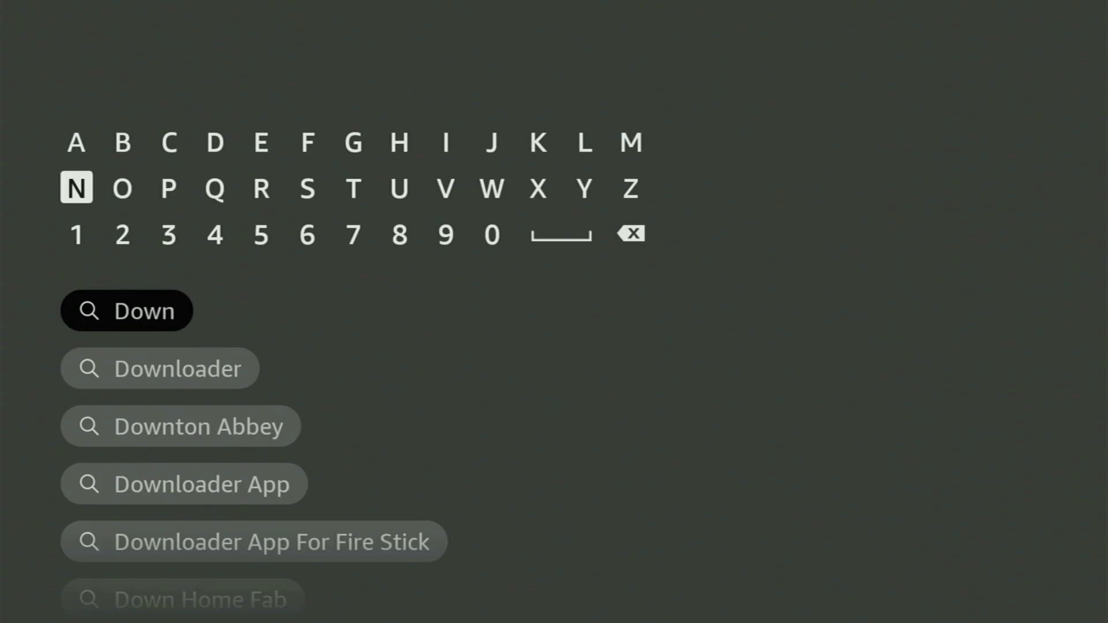
{"action": "key", "text": "Down"}
{"action": "key", "text": "Down"}
{"action": "key", "text": "Down"}
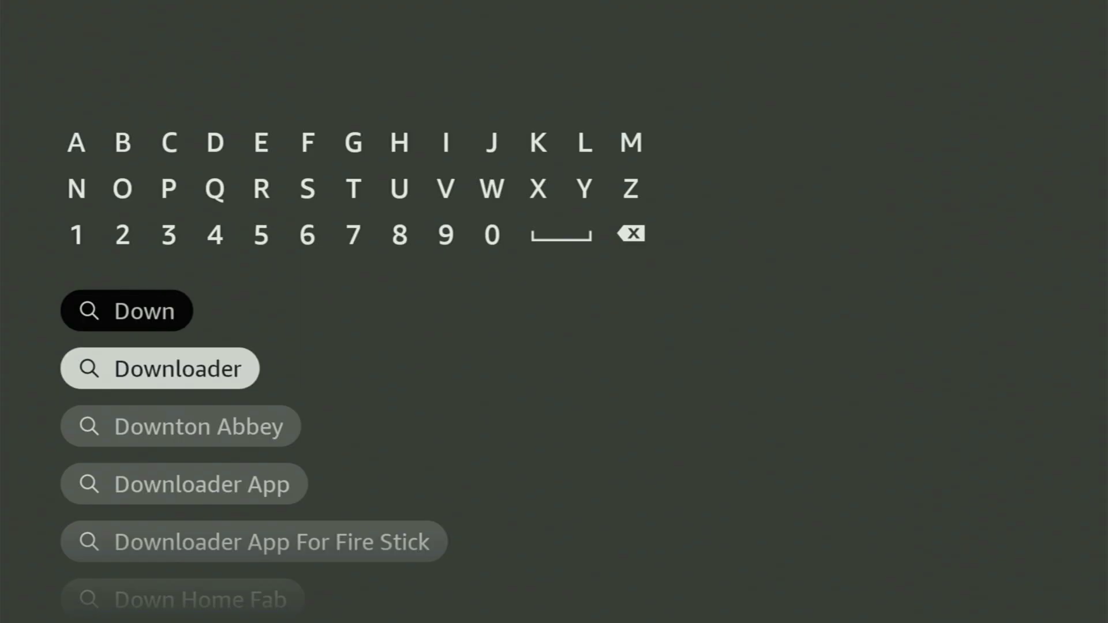
{"action": "key", "text": "Return"}
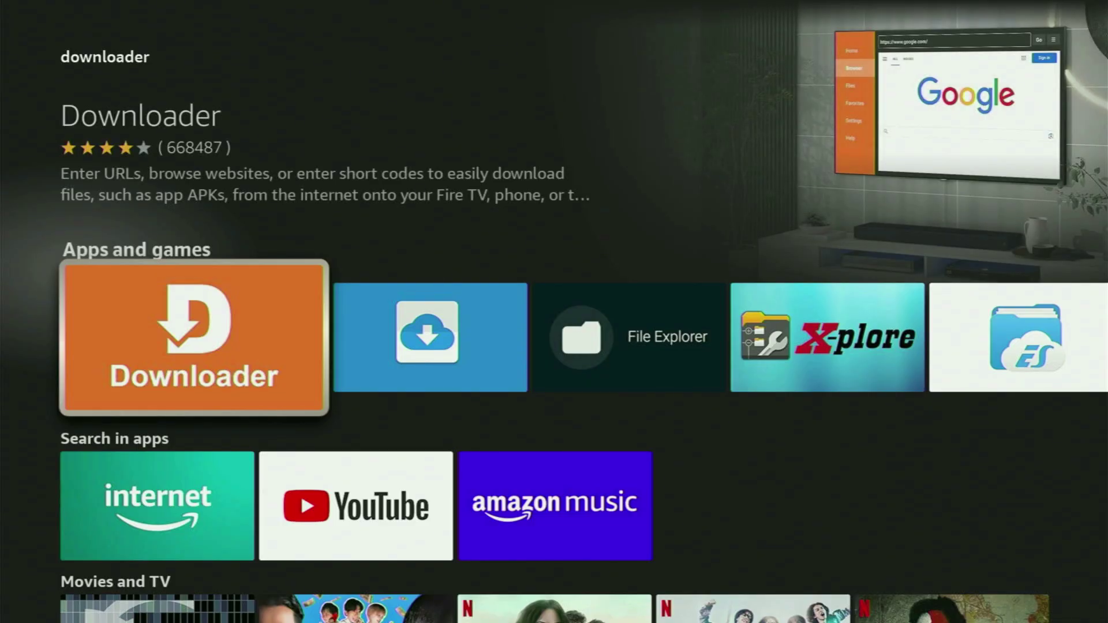
Browse the matching apps, movie, live-event and Amazon Music results, then return home
{"action": "key", "text": "Right"}
{"action": "key", "text": "Right"}
{"action": "key", "text": "Right"}
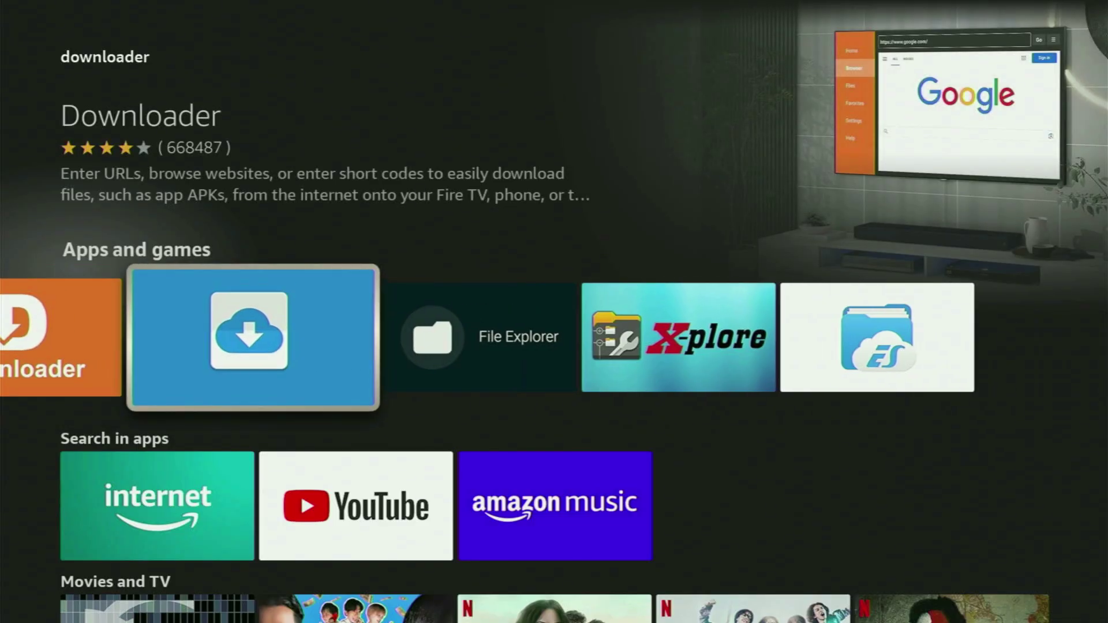
{"action": "key", "text": "Down"}
{"action": "key", "text": "Down"}
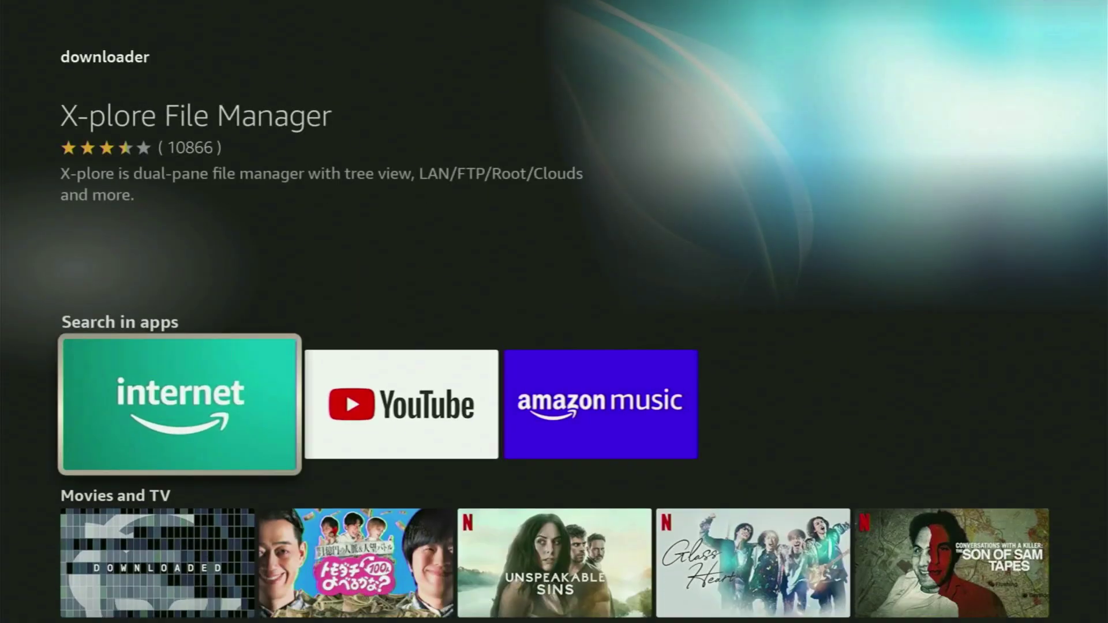
{"action": "key", "text": "Down"}
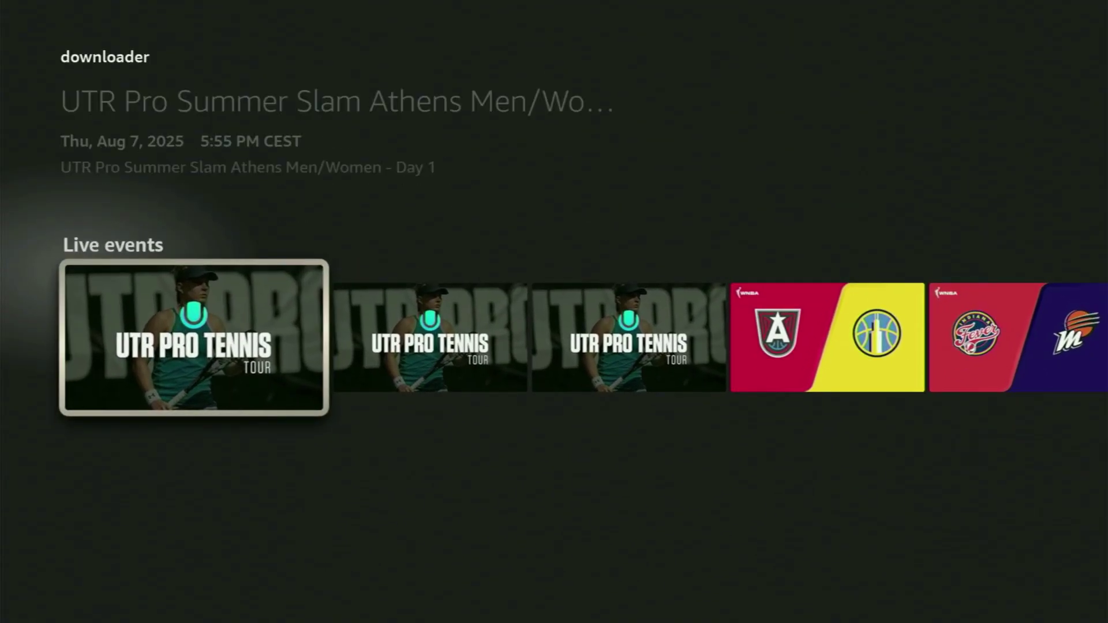
{"action": "key", "text": "Right"}
{"action": "key", "text": "Right"}
{"action": "key", "text": "Right"}
{"action": "key", "text": "Right"}
{"action": "key", "text": "Right"}
{"action": "key", "text": "Right"}
{"action": "key", "text": "Right"}
{"action": "key", "text": "Right"}
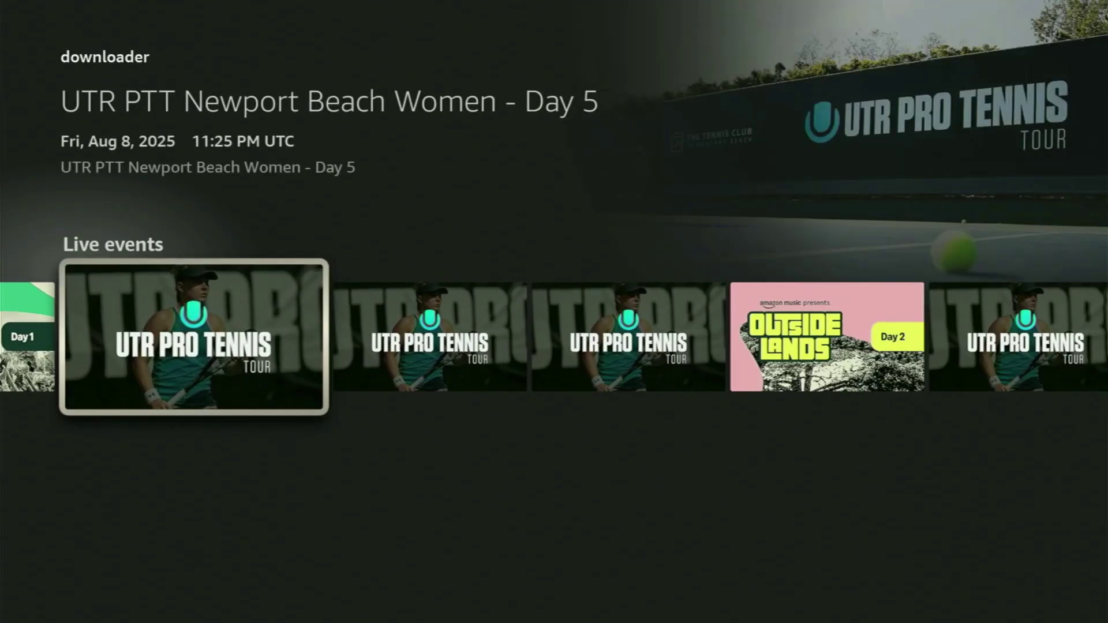
{"action": "key", "text": "Right"}
{"action": "key", "text": "Up"}
{"action": "key", "text": "Up"}
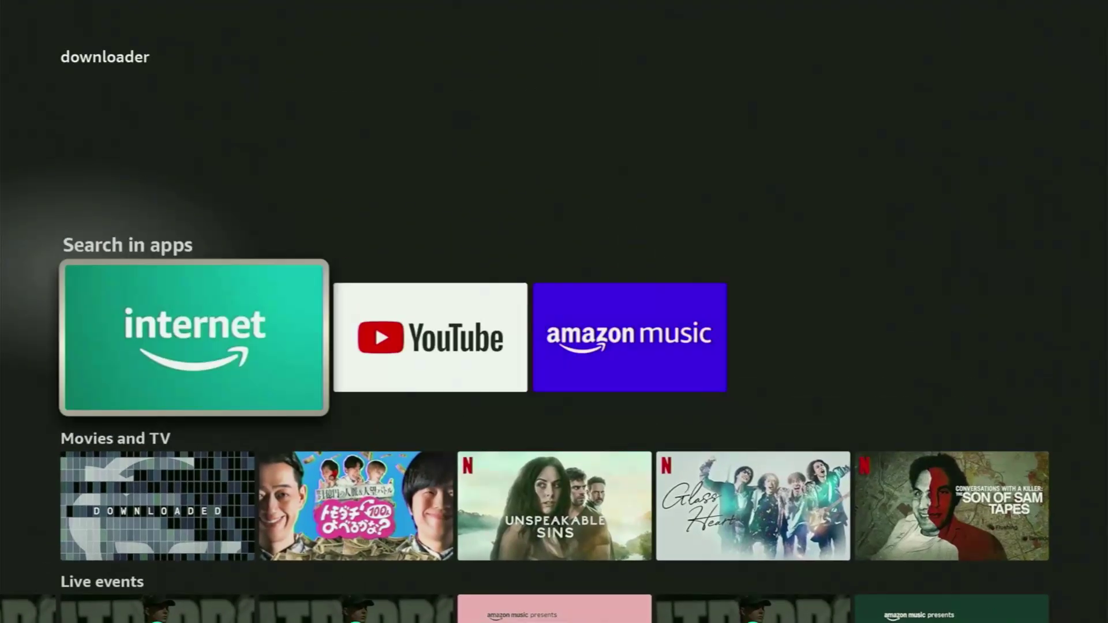
{"action": "key", "text": "Right"}
{"action": "key", "text": "Right"}
{"action": "key", "text": "Home"}
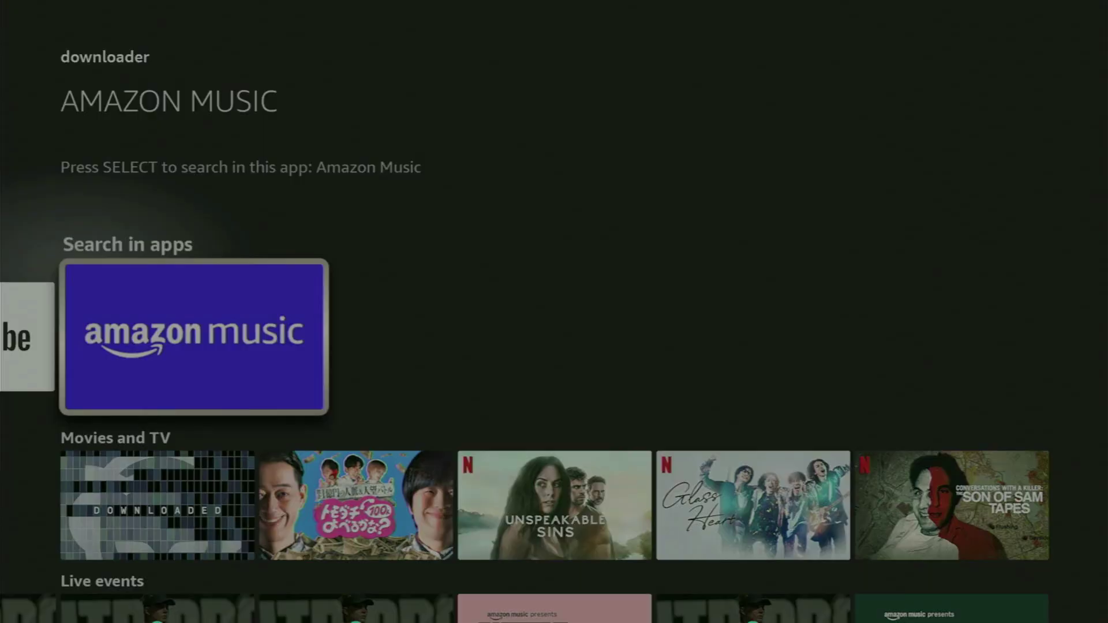
{"action": "key", "text": "Right"}
{"action": "key", "text": "Right"}
{"action": "key", "text": "Right"}
{"action": "key", "text": "Right"}
{"action": "key", "text": "Right"}
{"action": "key", "text": "Right"}
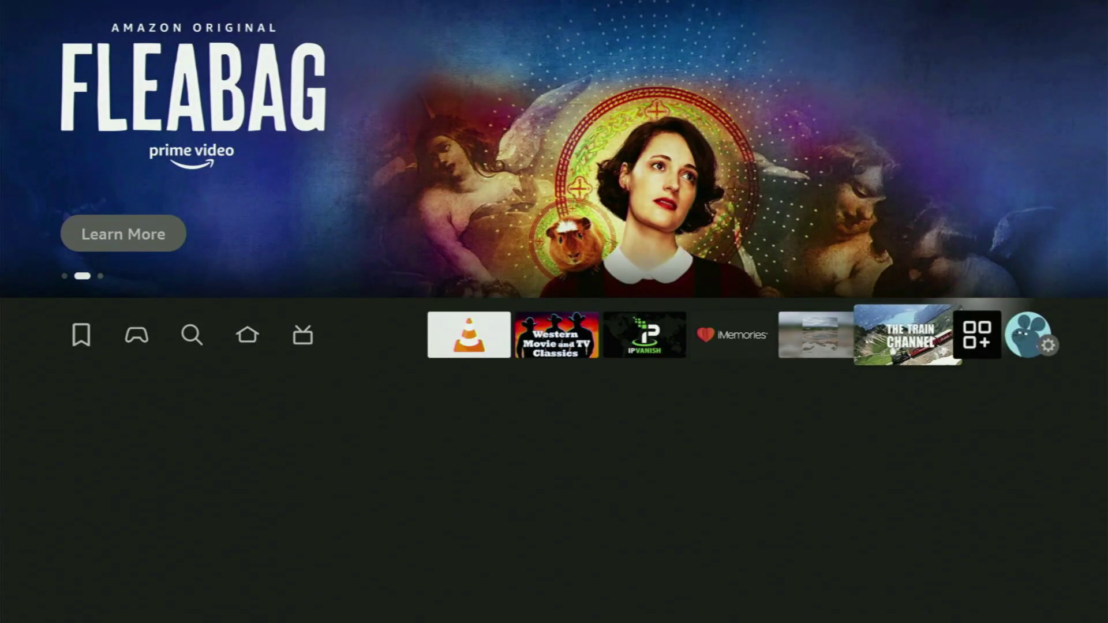
Open My Fire TV and review Developer options, Legal & Compliance, Sleep, Restart and Reset to Factory Defaults
{"action": "key", "text": "Down"}
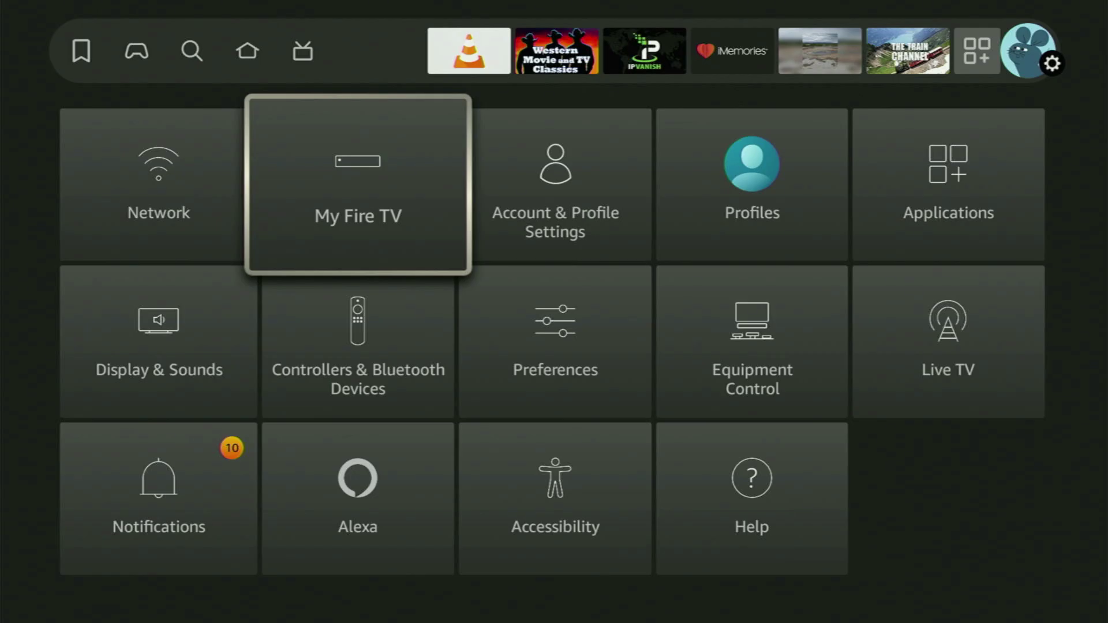
{"action": "key", "text": "Return"}
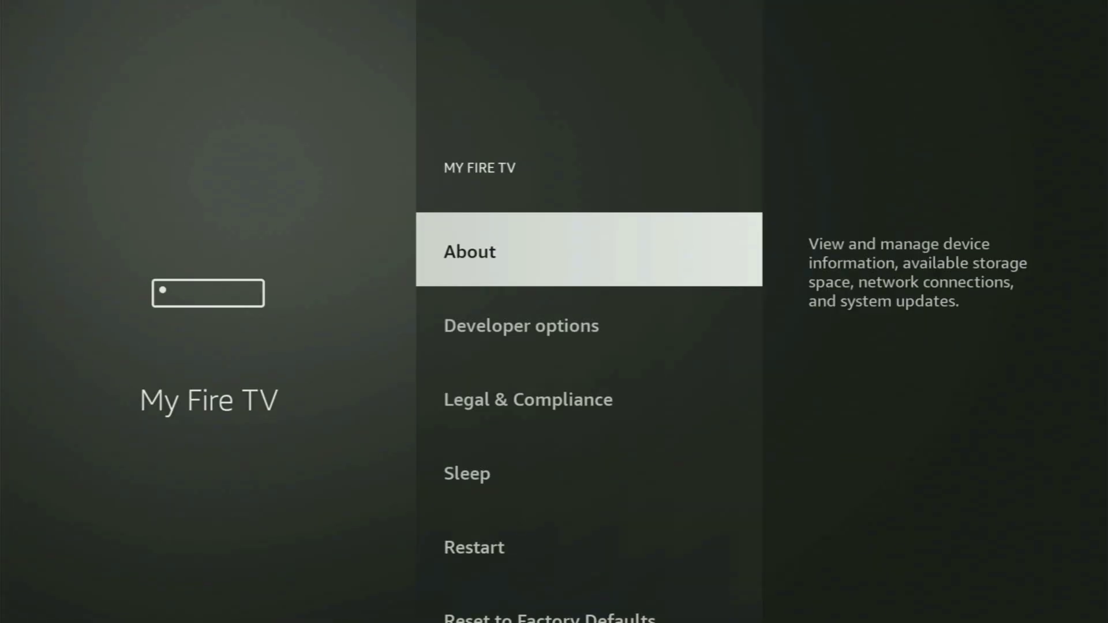
{"action": "key", "text": "Down"}
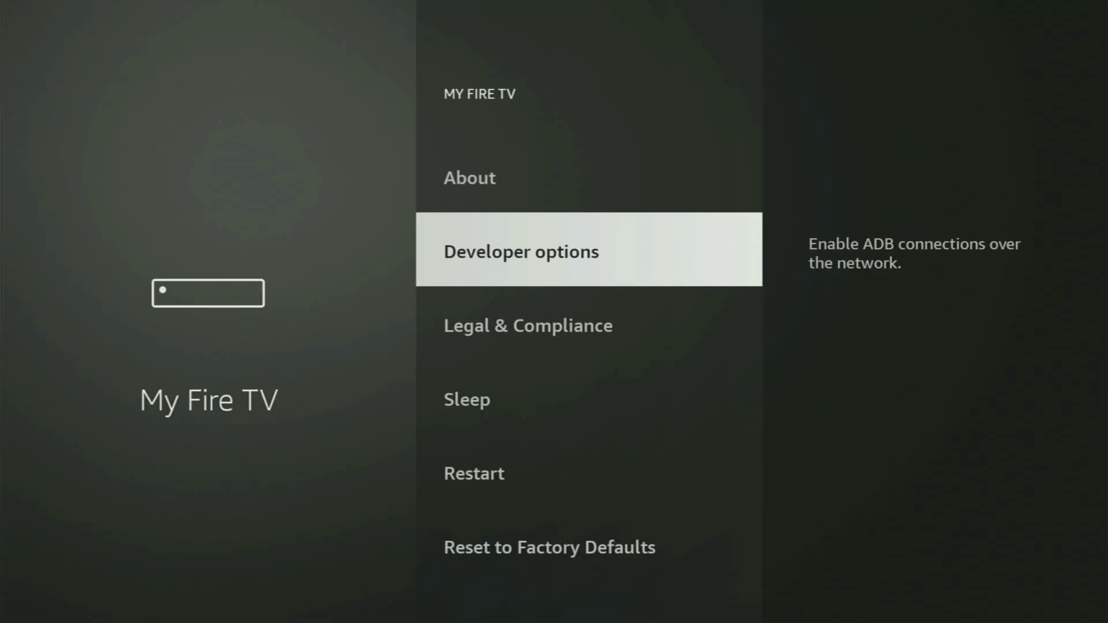
{"action": "key", "text": "Down"}
{"action": "key", "text": "Up"}
{"action": "key", "text": "Down"}
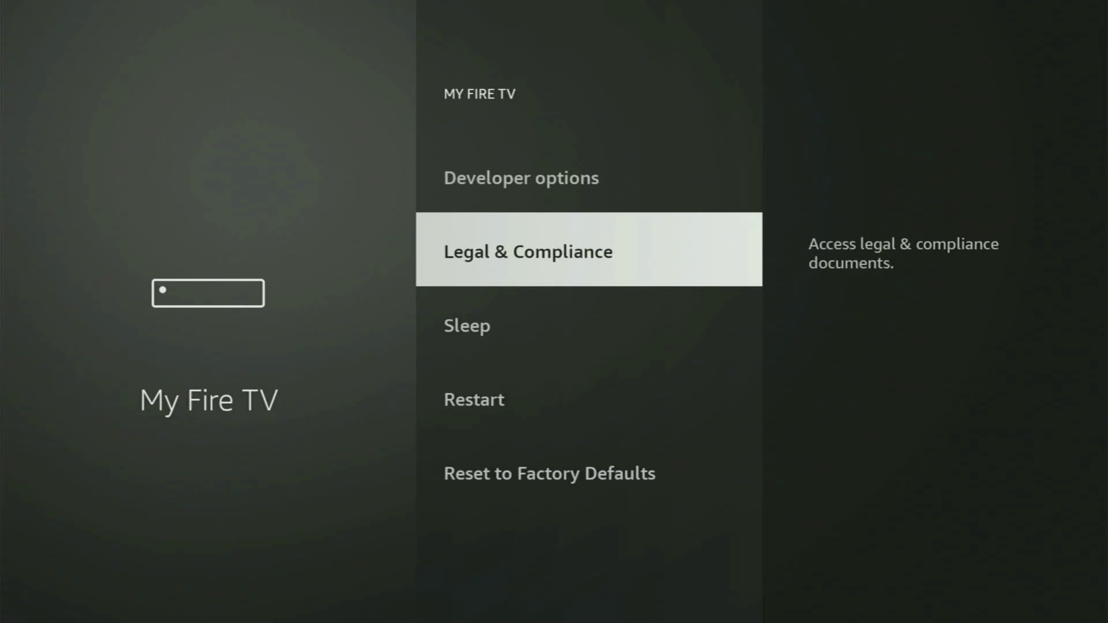
{"action": "key", "text": "Down"}
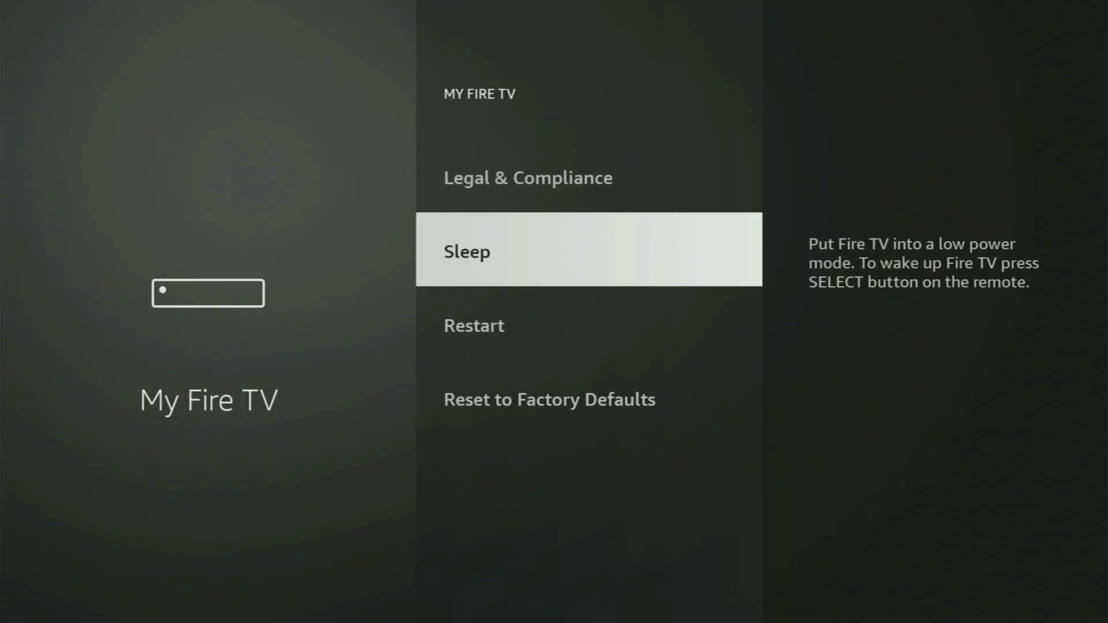
{"action": "key", "text": "Down"}
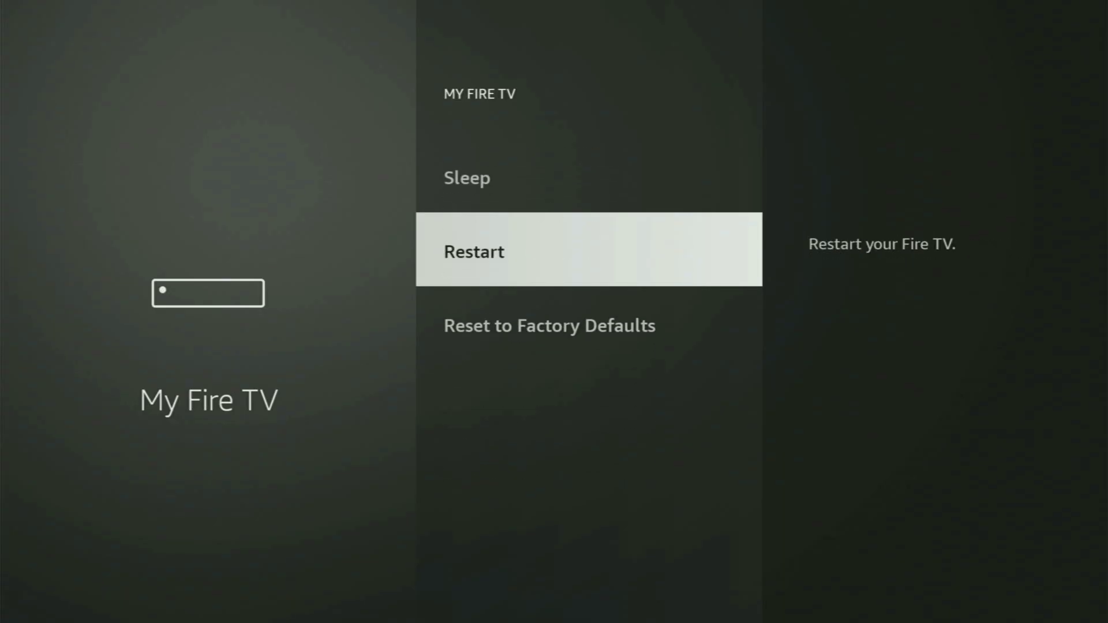
{"action": "key", "text": "Down"}
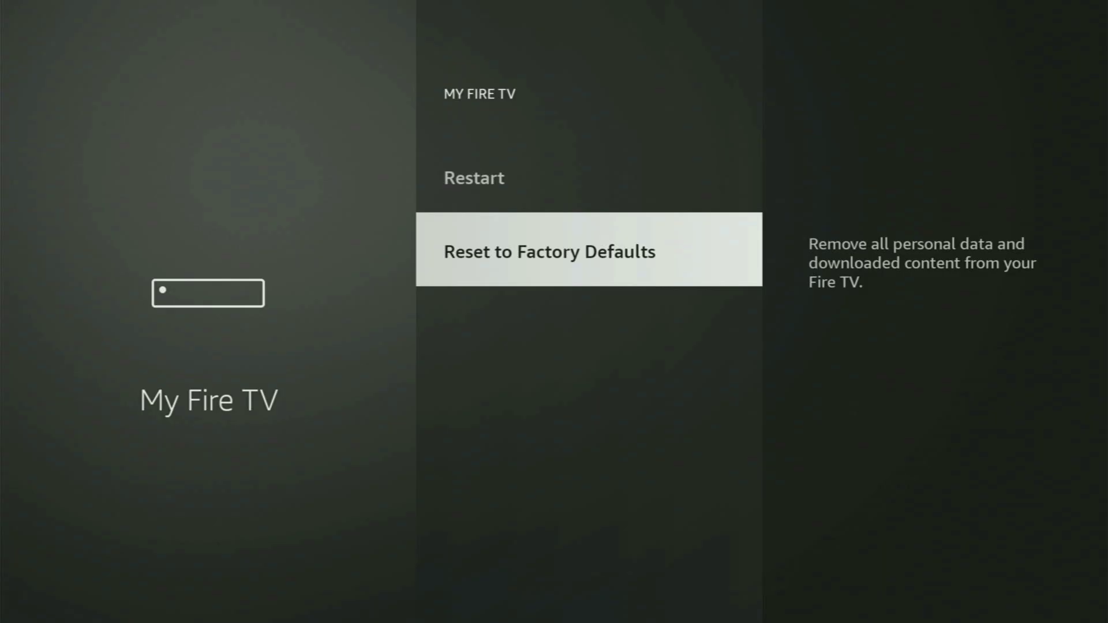
{"action": "key", "text": "Up"}
{"action": "key", "text": "Up"}
{"action": "key", "text": "Up"}
{"action": "key", "text": "Up"}
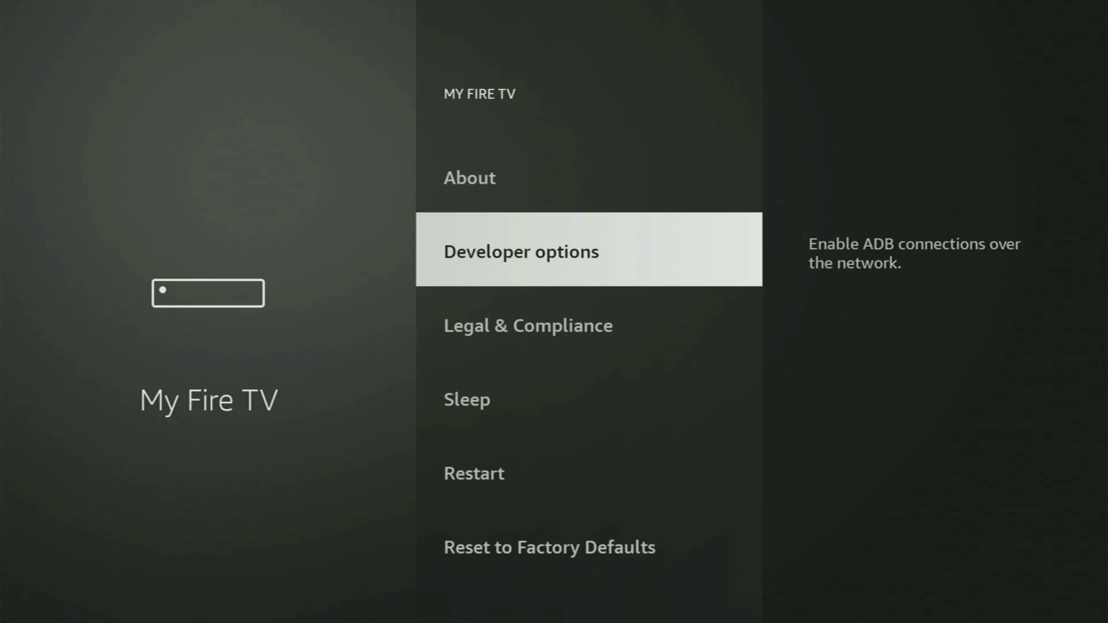
Open About, confirm developer mode is already active, then return to Developer options
{"action": "key", "text": "Up"}
{"action": "key", "text": "Return"}
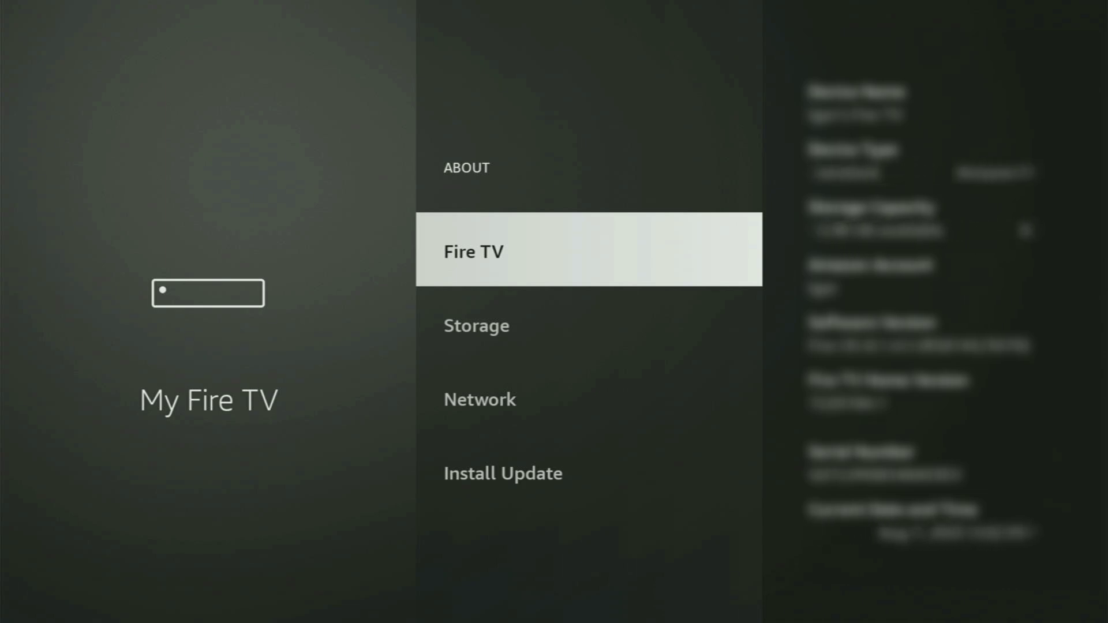
{"action": "key", "text": "Return"}
{"action": "key", "text": "Return"}
{"action": "key", "text": "Return"}
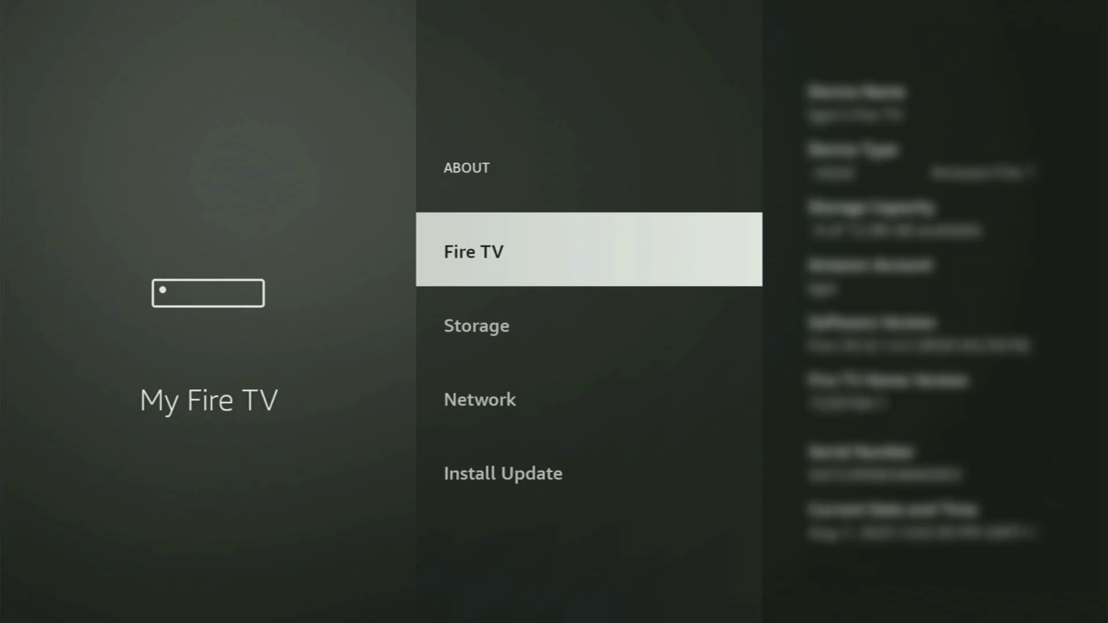
{"action": "key", "text": "Escape"}
{"action": "key", "text": "Down"}
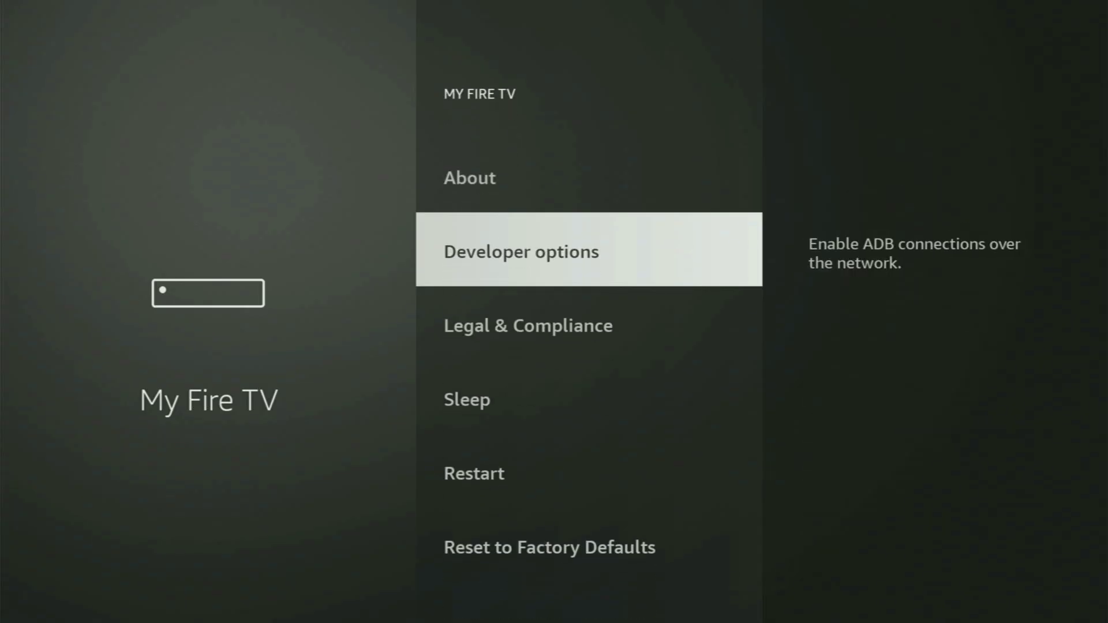
In Developer options > Install unknown apps, leave Downloader's permission switched ON
{"action": "key", "text": "Return"}
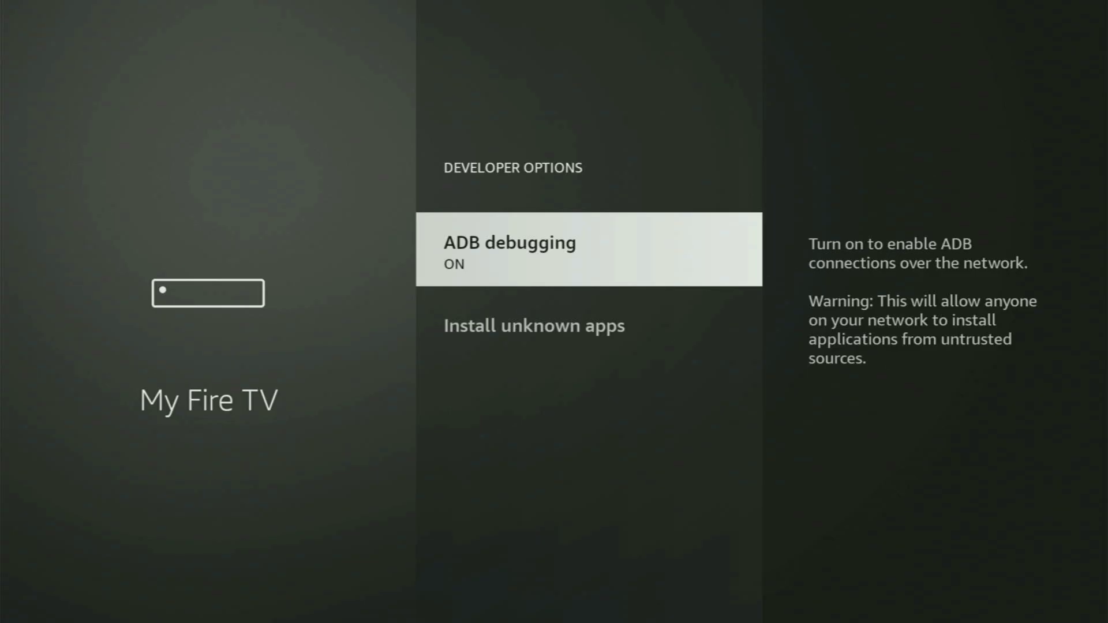
{"action": "key", "text": "Down"}
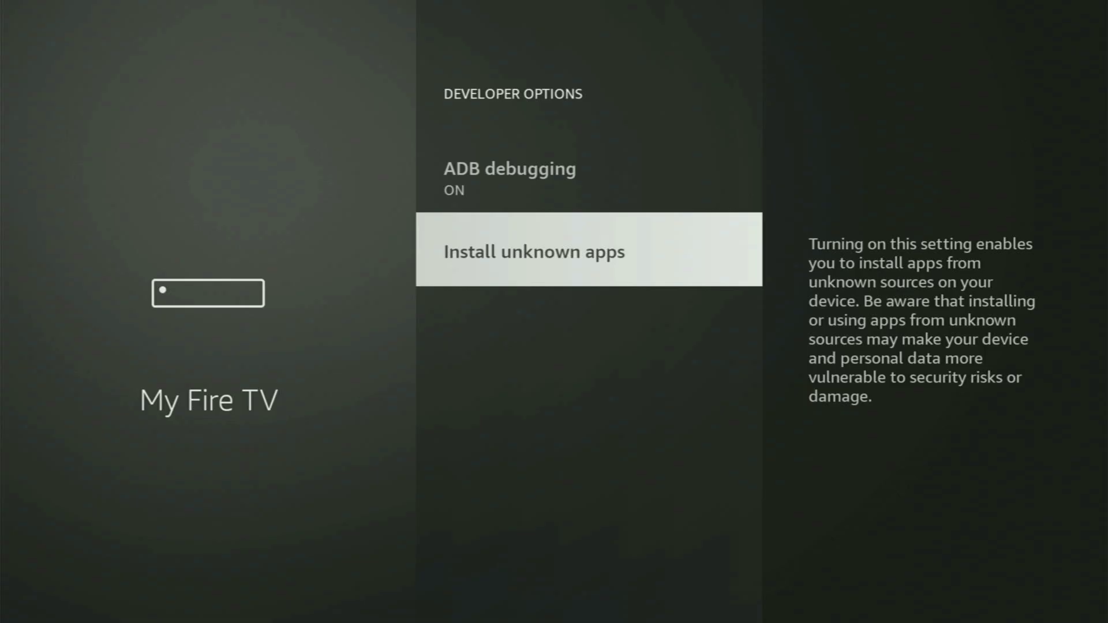
{"action": "key", "text": "Return"}
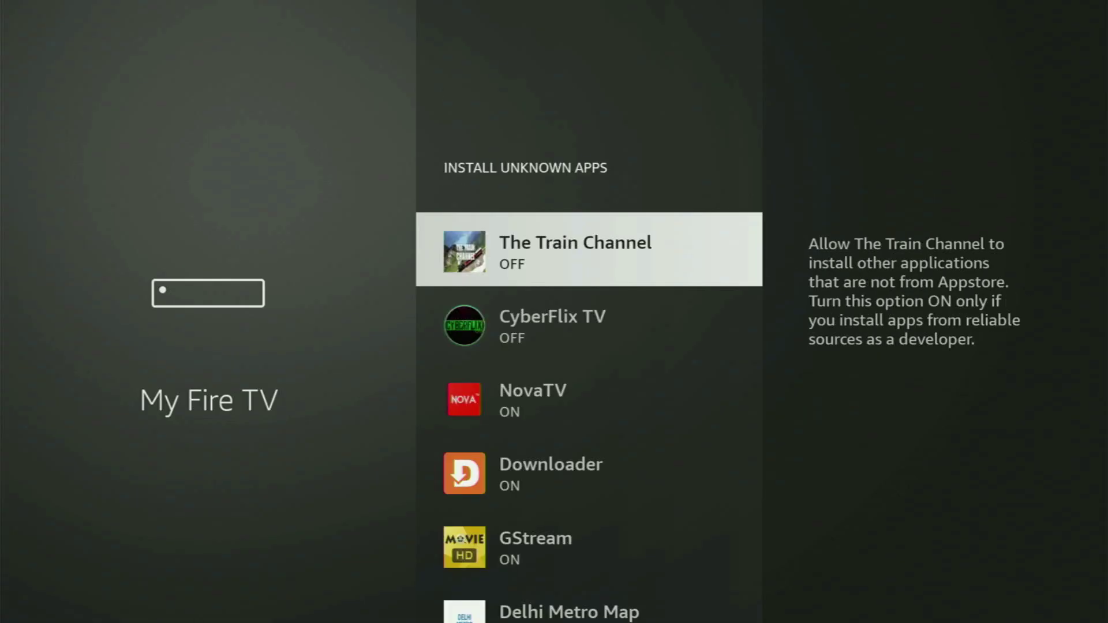
{"action": "key", "text": "Down"}
{"action": "key", "text": "Down"}
{"action": "key", "text": "Down"}
{"action": "key", "text": "Return"}
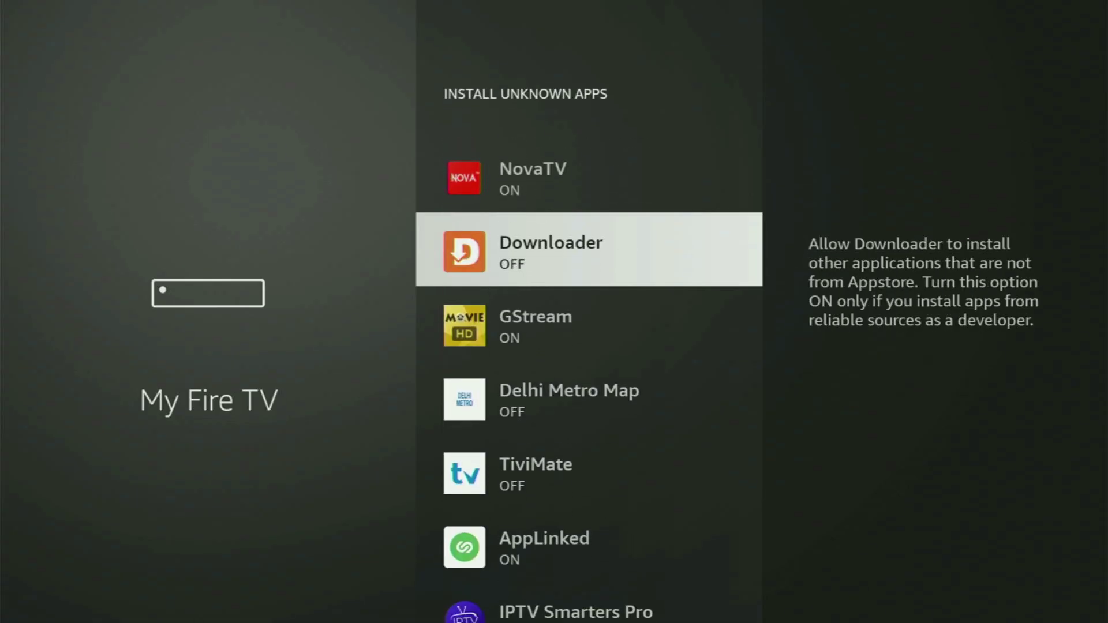
{"action": "key", "text": "Return"}
Browse the permission list past GStream, TiviMate, AppLinked, IPTV Extreme and Sparkle TV, then go home
{"action": "key", "text": "Down"}
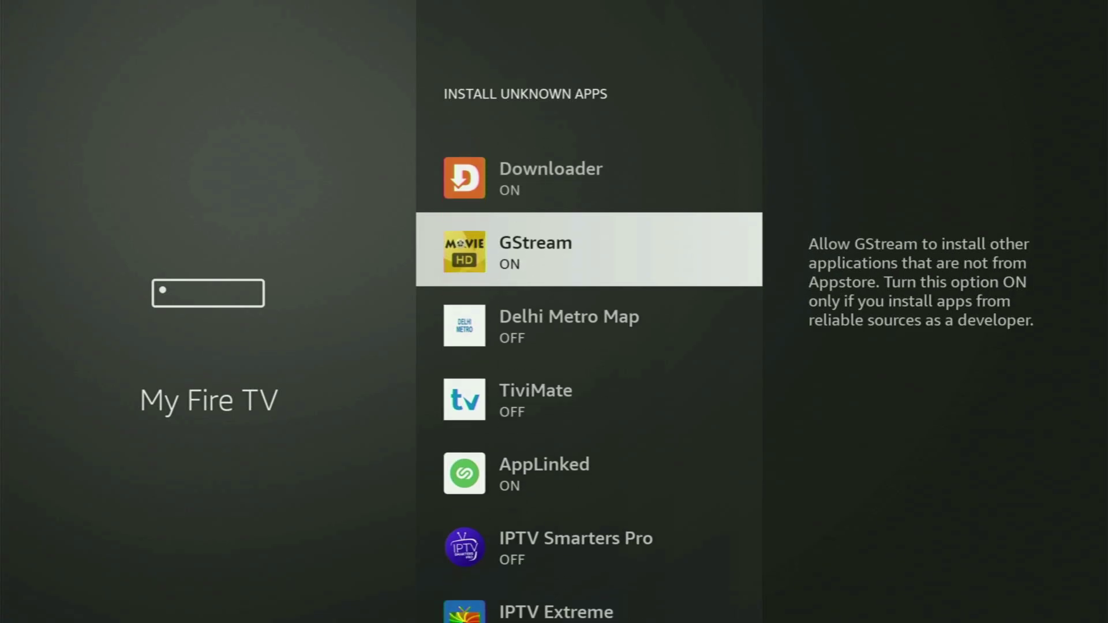
{"action": "key", "text": "Down"}
{"action": "key", "text": "Down"}
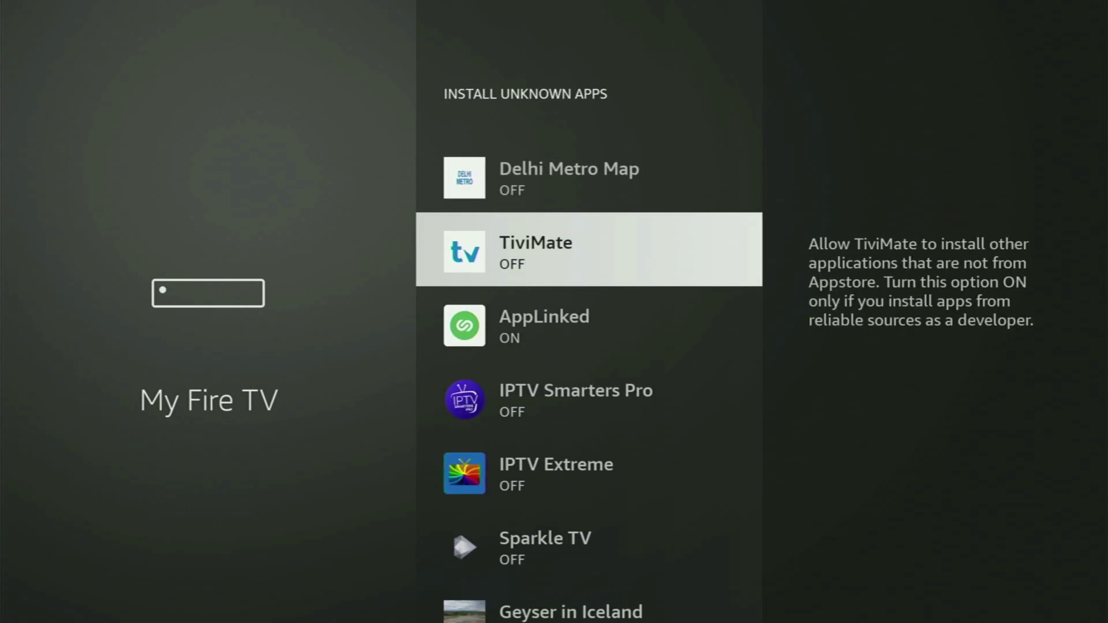
{"action": "key", "text": "Down"}
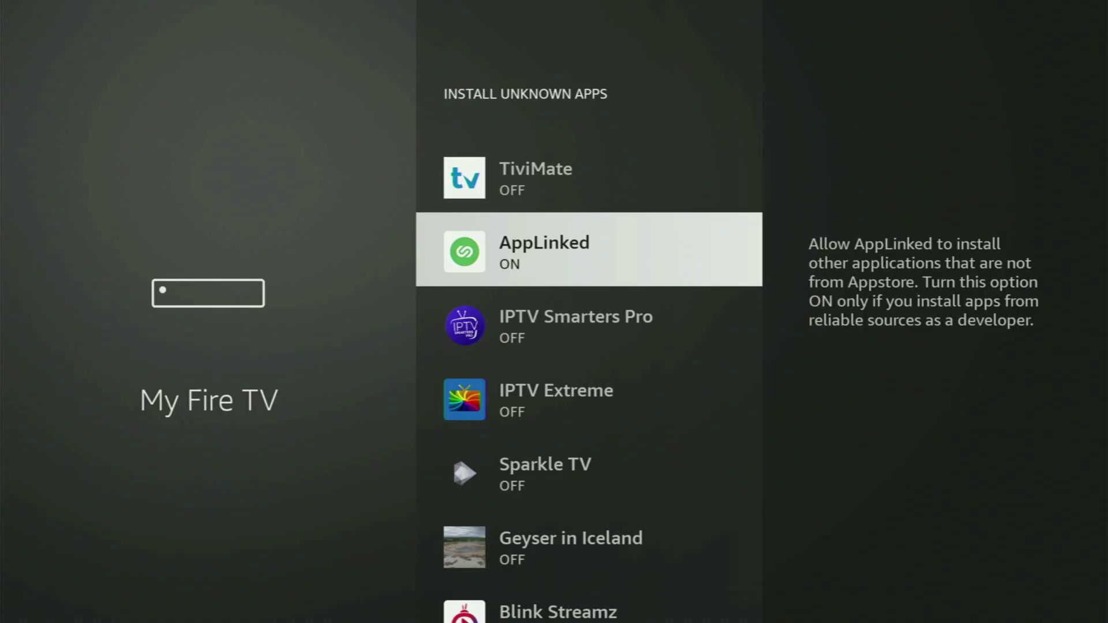
{"action": "key", "text": "Down"}
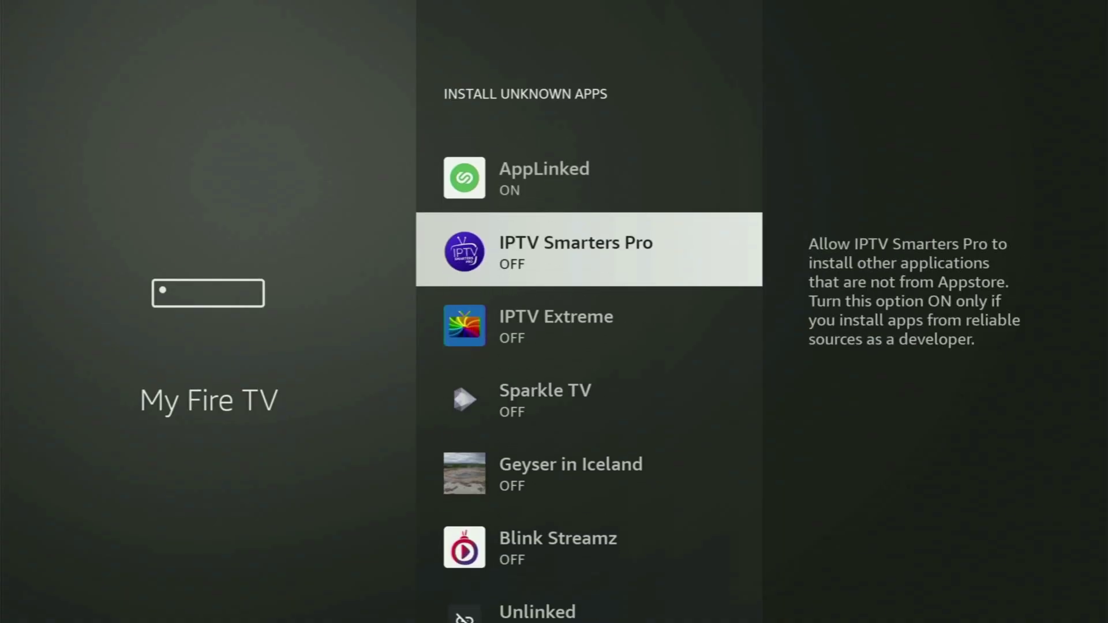
{"action": "key", "text": "Down"}
{"action": "key", "text": "Down"}
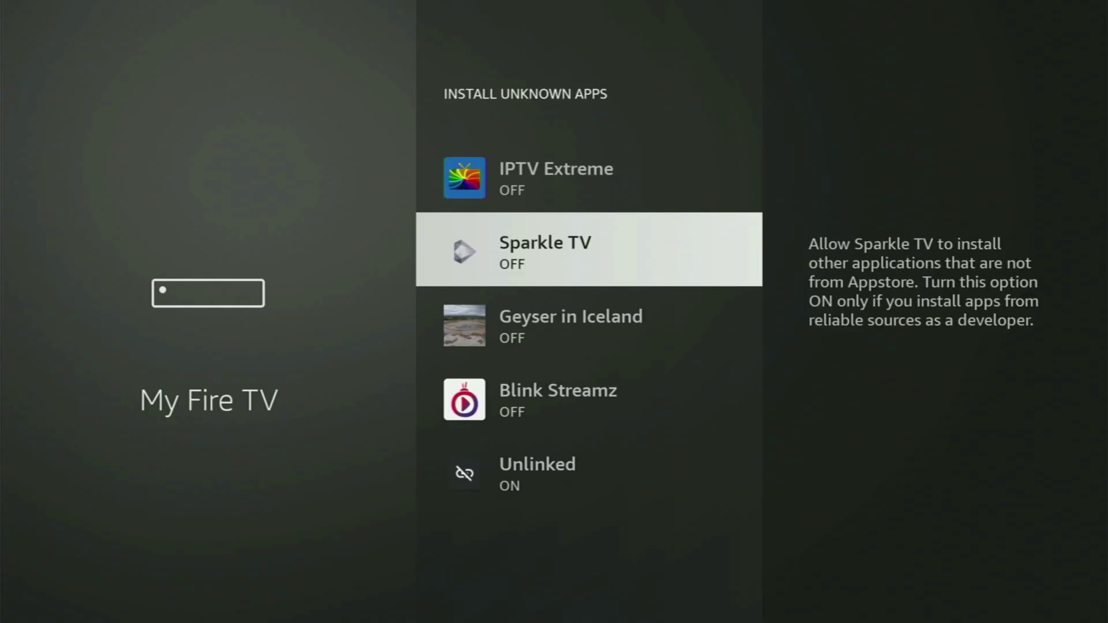
{"action": "key", "text": "Down"}
{"action": "key", "text": "Down"}
{"action": "key", "text": "Down"}
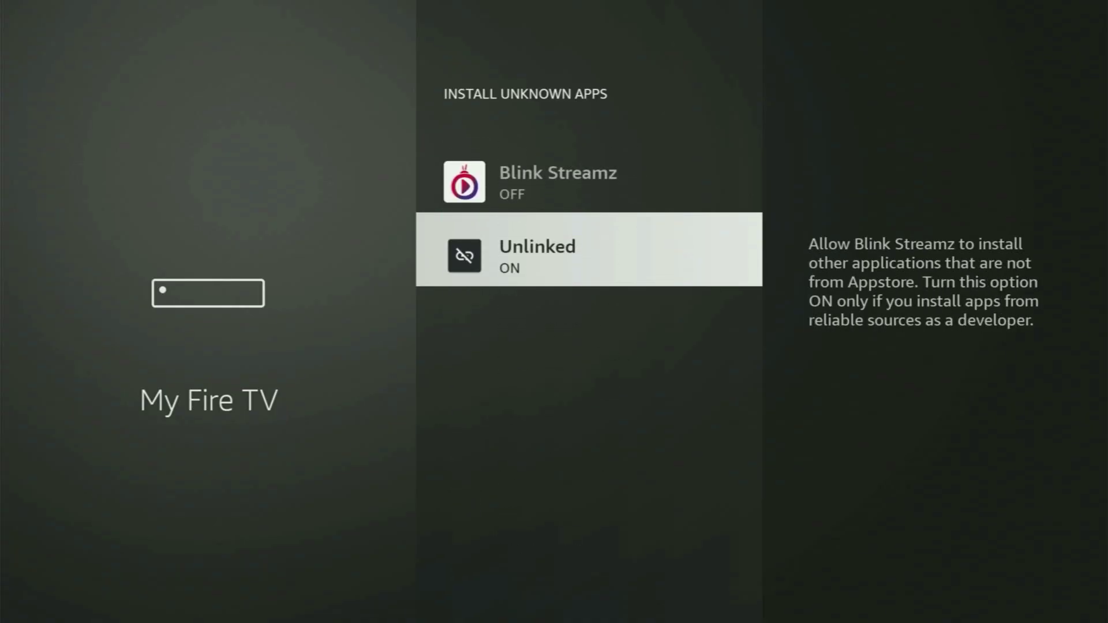
{"action": "key", "text": "Up"}
{"action": "key", "text": "Up"}
{"action": "key", "text": "Up"}
{"action": "key", "text": "Up"}
{"action": "key", "text": "Up"}
{"action": "key", "text": "Up"}
{"action": "key", "text": "Up"}
{"action": "key", "text": "Up"}
{"action": "key", "text": "Up"}
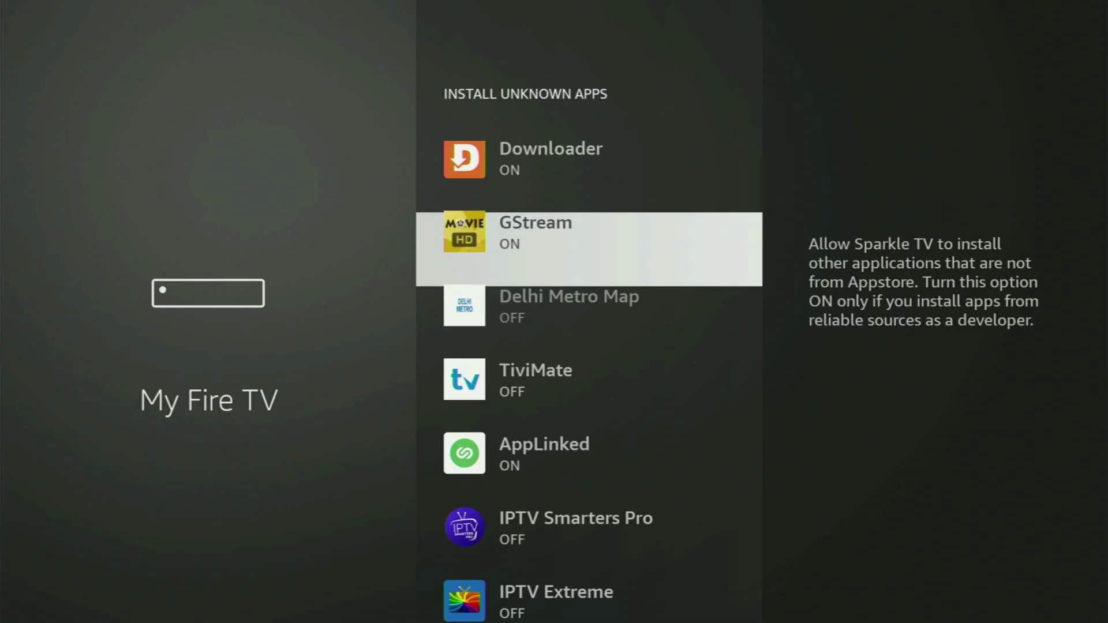
{"action": "key", "text": "Up"}
{"action": "key", "text": "Up"}
{"action": "key", "text": "Up"}
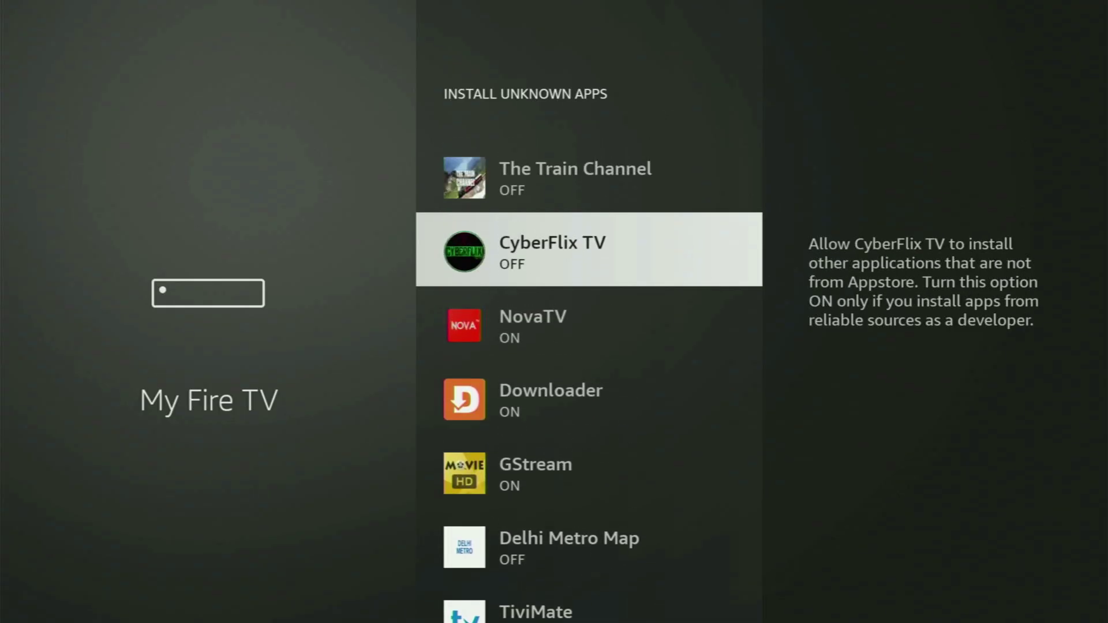
{"action": "key", "text": "Home"}
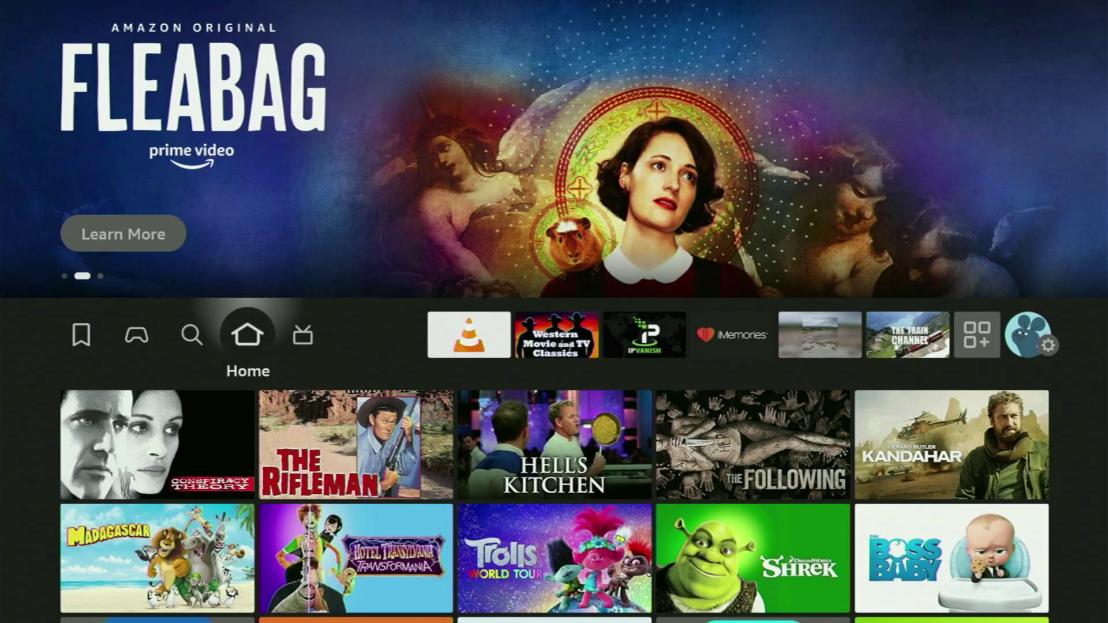
Open Your Apps & Channels and move through QuasiTV, Plex, Downloader and IPTV Smarters to NordVPN
{"action": "key", "text": "Right"}
{"action": "key", "text": "Right"}
{"action": "key", "text": "Right"}
{"action": "key", "text": "Right"}
{"action": "key", "text": "Right"}
{"action": "key", "text": "Right"}
{"action": "key", "text": "Right"}
{"action": "key", "text": "Right"}
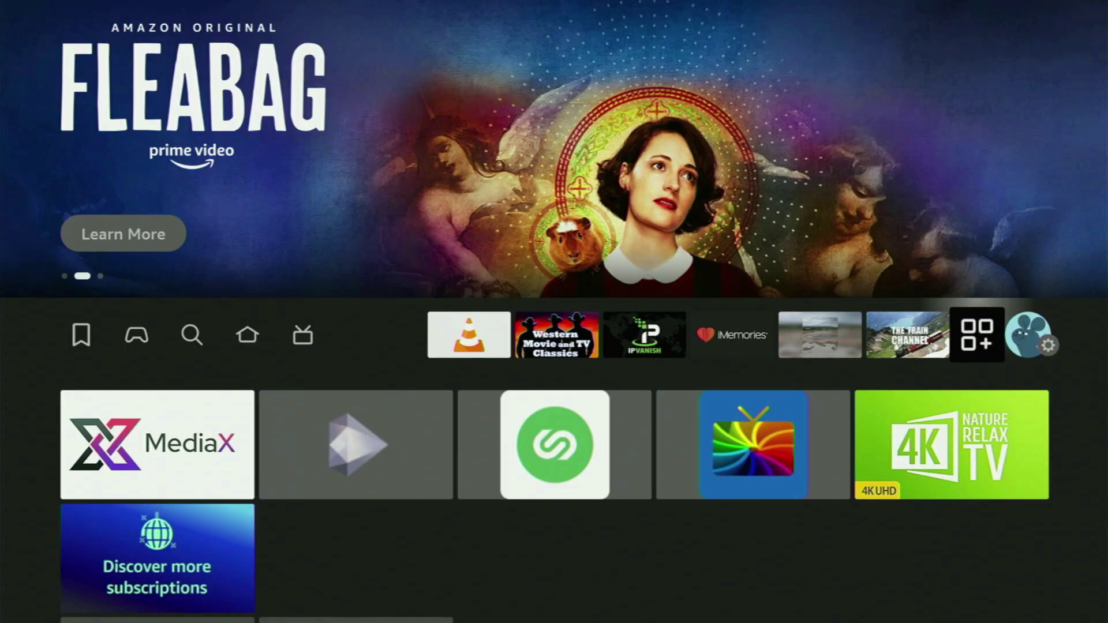
{"action": "key", "text": "Return"}
{"action": "key", "text": "Down"}
{"action": "key", "text": "Down"}
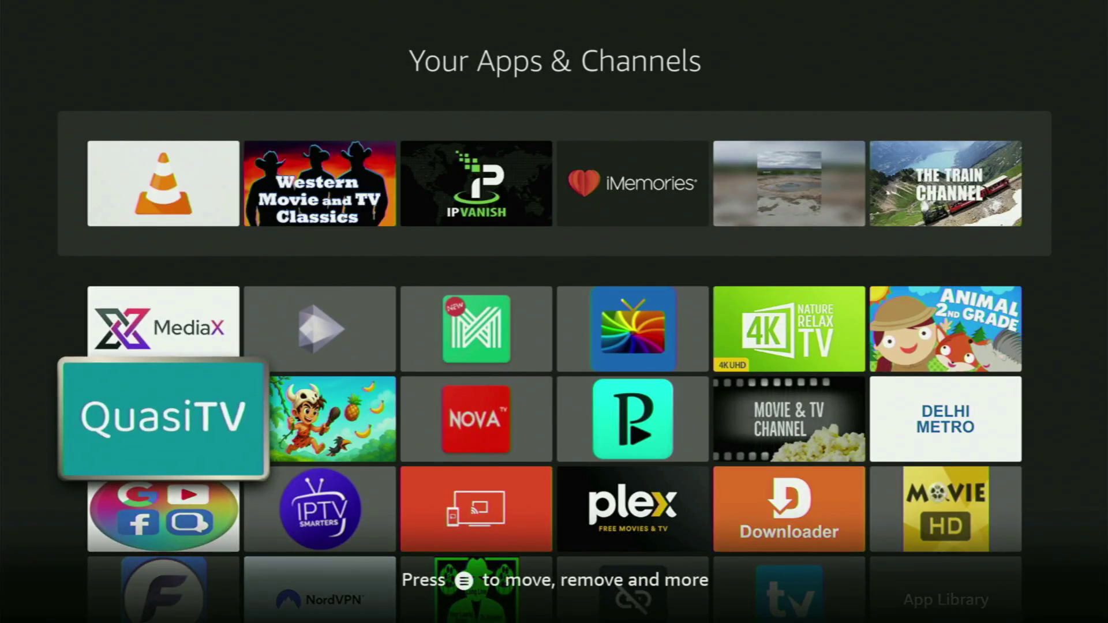
{"action": "key", "text": "Right"}
{"action": "key", "text": "Right"}
{"action": "key", "text": "Right"}
{"action": "key", "text": "Down"}
{"action": "key", "text": "Right"}
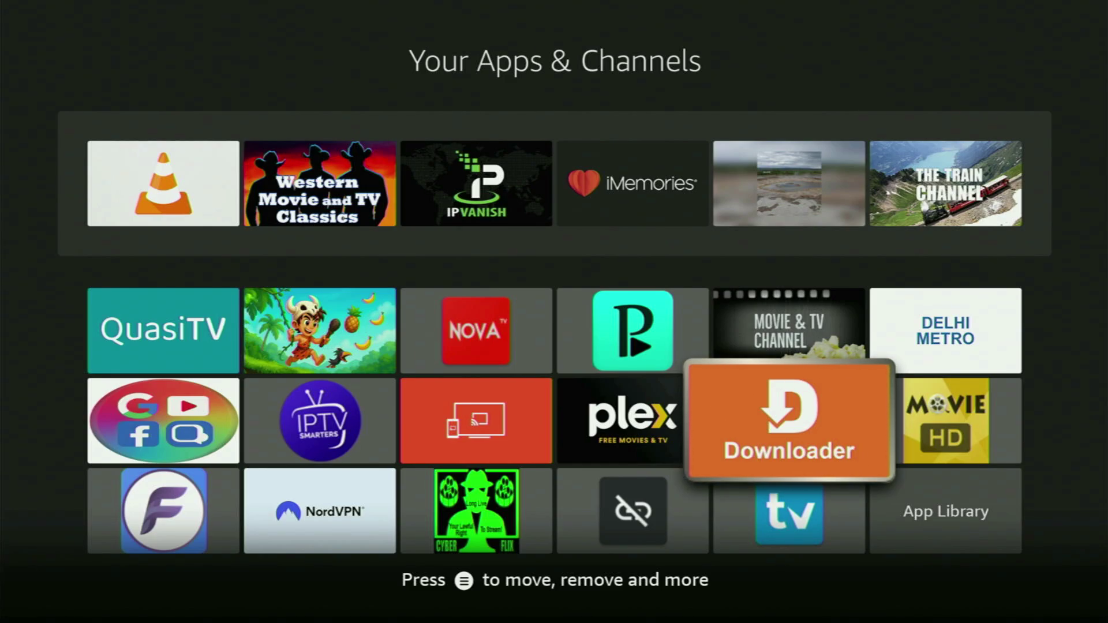
{"action": "left_click", "coordinate": [476, 421]}
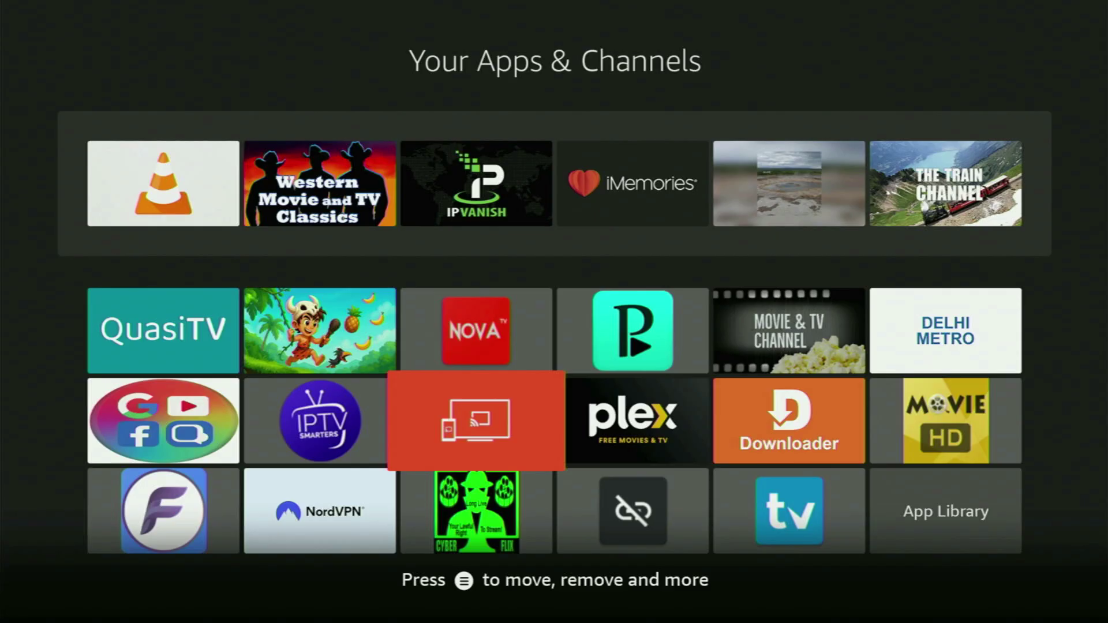
{"action": "left_click", "coordinate": [319, 421]}
{"action": "left_click", "coordinate": [320, 512]}
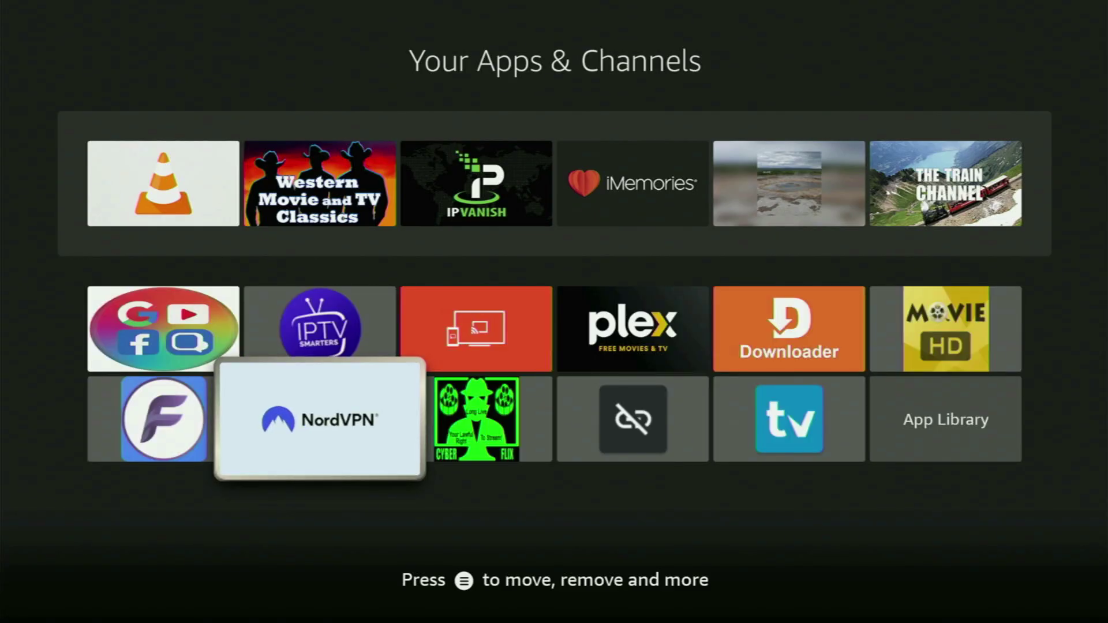
Launch NordVPN and browse the T countries from Taiwan to Turkey and the U-V group
{"action": "key", "text": "Return"}
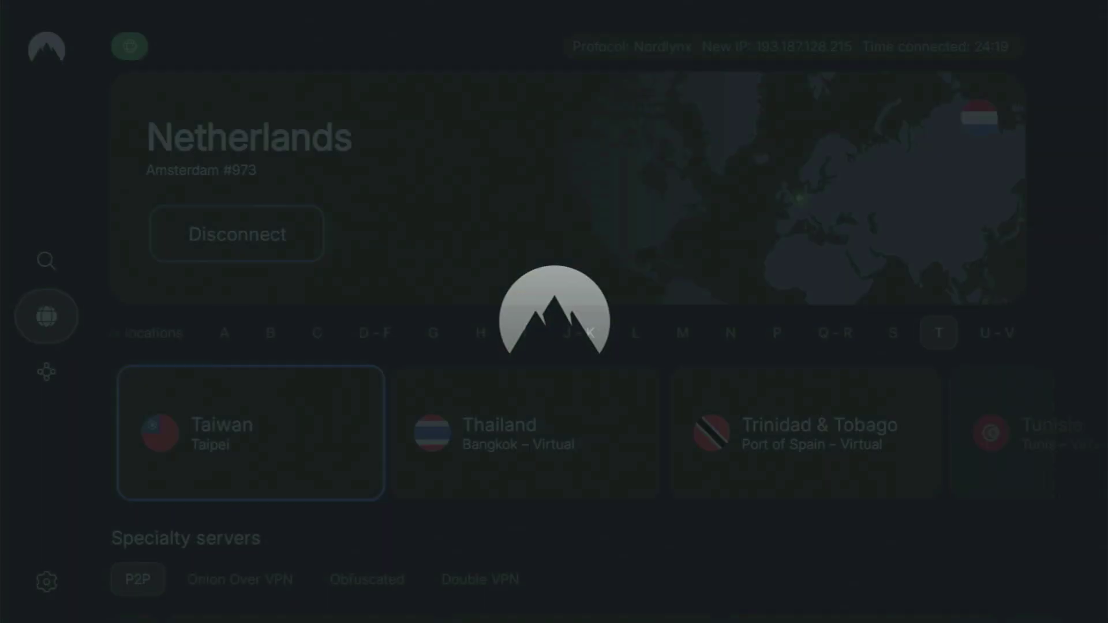
{"action": "left_click", "coordinate": [371, 416]}
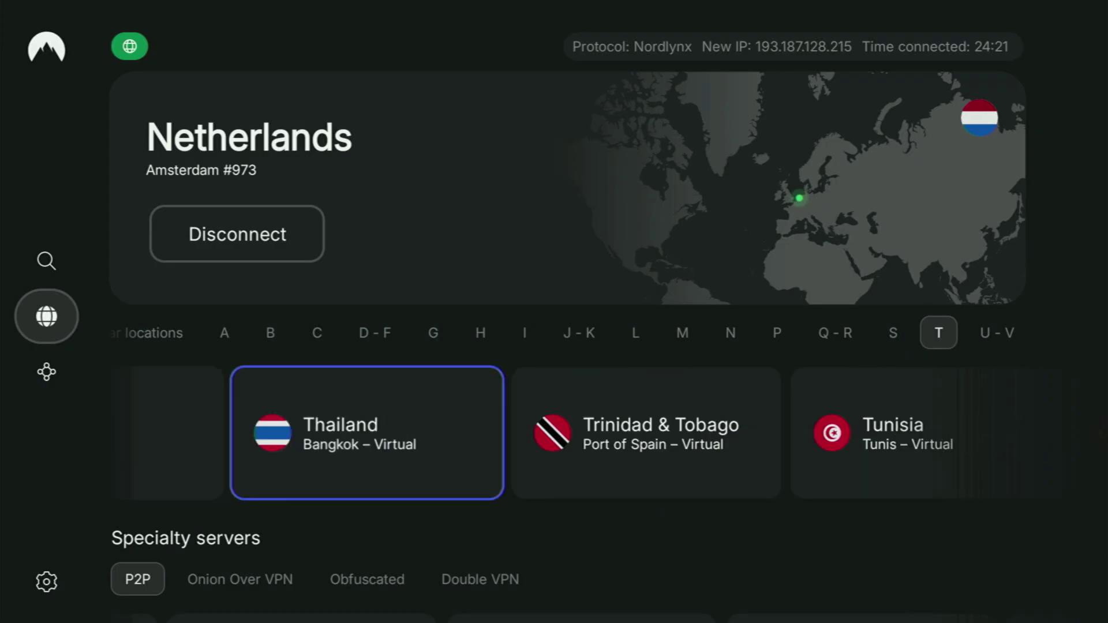
{"action": "left_click", "coordinate": [325, 433]}
{"action": "left_click", "coordinate": [604, 433]}
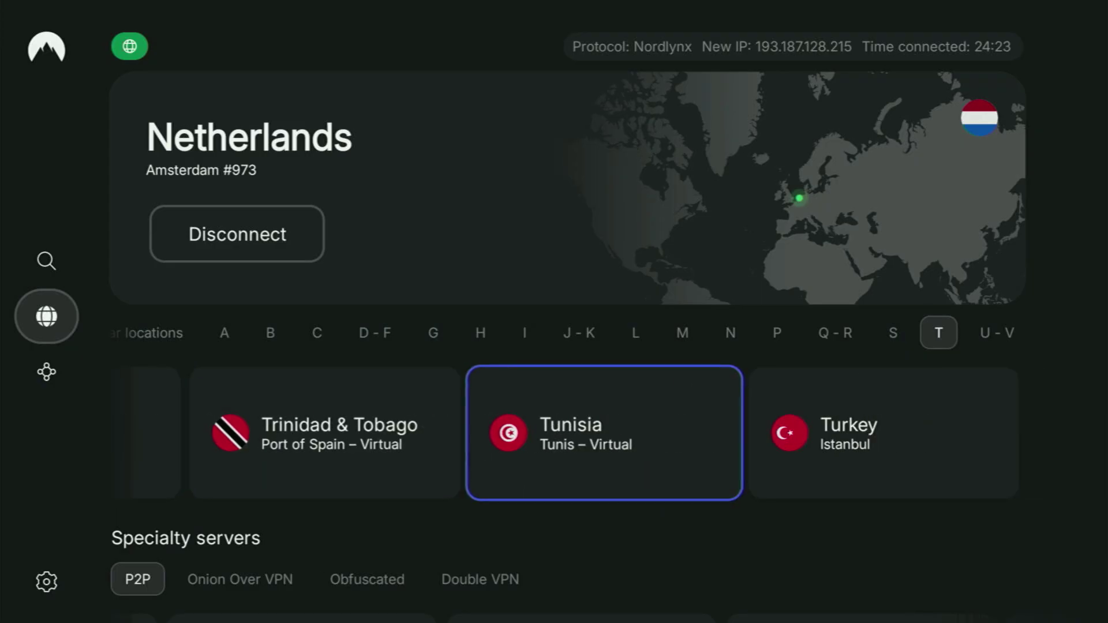
{"action": "left_click", "coordinate": [883, 433]}
{"action": "key", "text": "Up"}
{"action": "key", "text": "Right"}
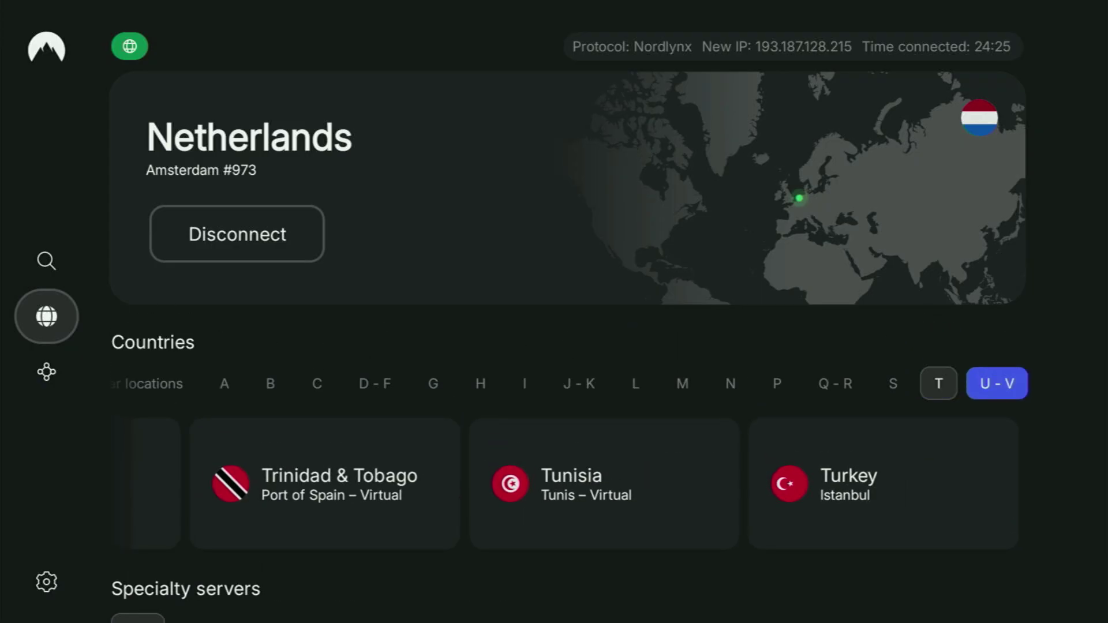
{"action": "key", "text": "Left"}
{"action": "key", "text": "Left"}
{"action": "key", "text": "Left"}
{"action": "key", "text": "Left"}
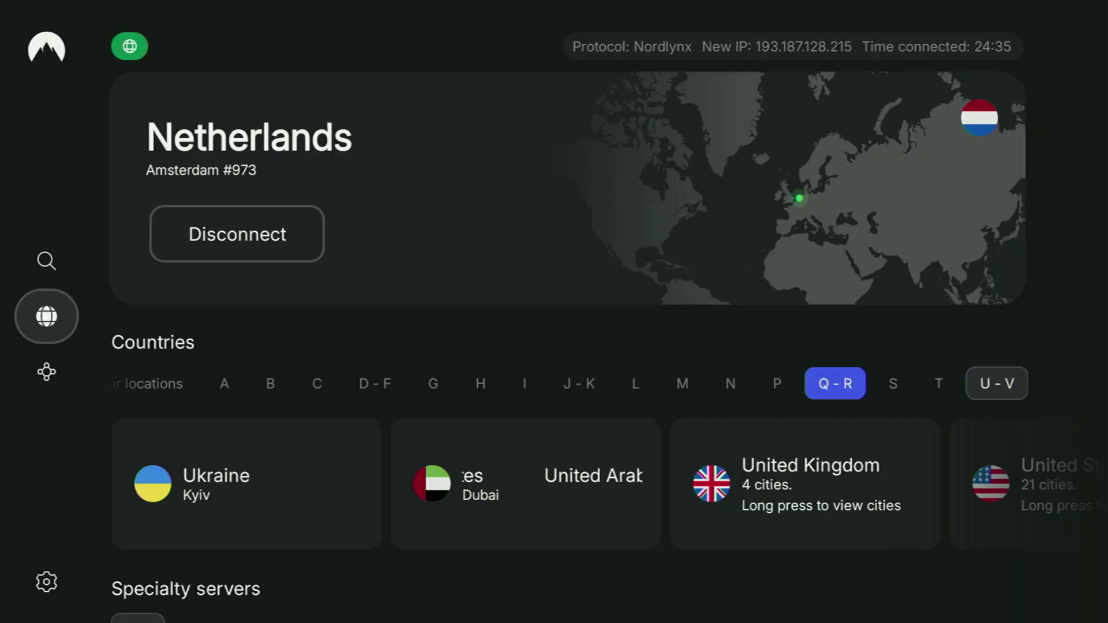
{"action": "key", "text": "Left"}
{"action": "key", "text": "Left"}
{"action": "key", "text": "Left"}
{"action": "key", "text": "Left"}
{"action": "key", "text": "Left"}
{"action": "key", "text": "Left"}
{"action": "key", "text": "Left"}
{"action": "key", "text": "Left"}
{"action": "key", "text": "Left"}
{"action": "key", "text": "Left"}
{"action": "key", "text": "Left"}
{"action": "key", "text": "Left"}
{"action": "key", "text": "Left"}
{"action": "key", "text": "Left"}
{"action": "key", "text": "Left"}
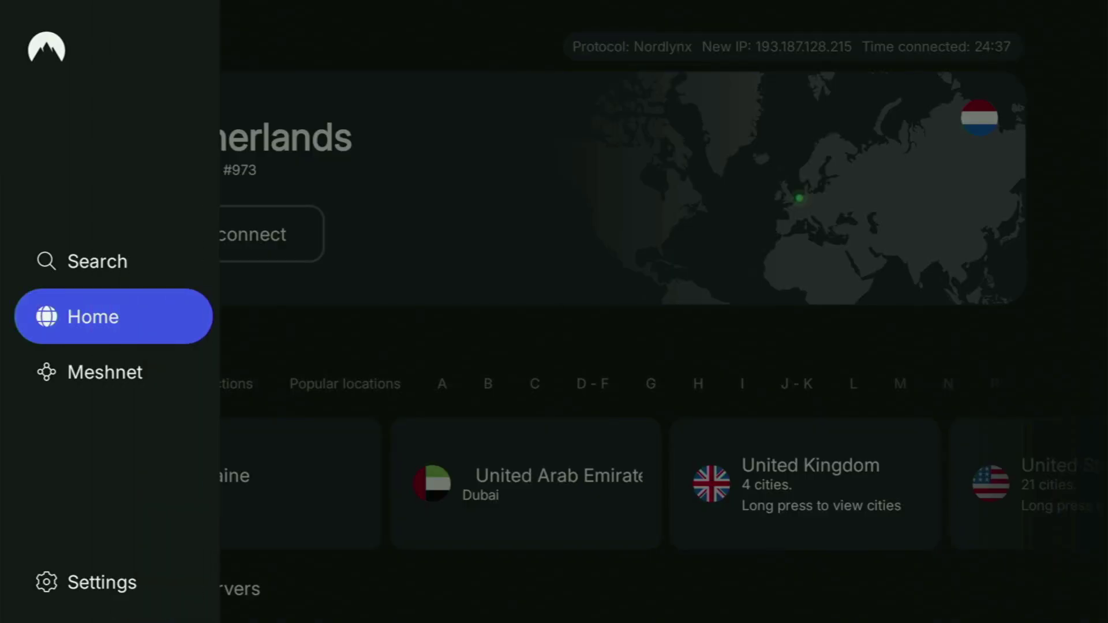
{"action": "key", "text": "Right"}
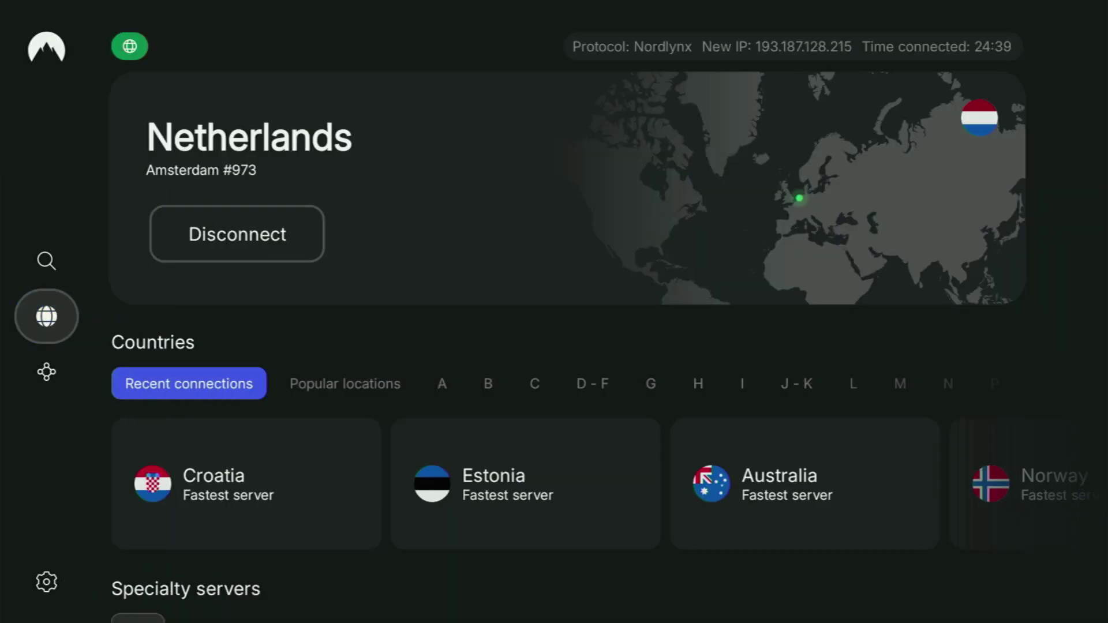
Browse recent connections and popular locations, then connect the VPN to Germany
{"action": "key", "text": "Down"}
{"action": "key", "text": "Right"}
{"action": "key", "text": "Right"}
{"action": "key", "text": "Right"}
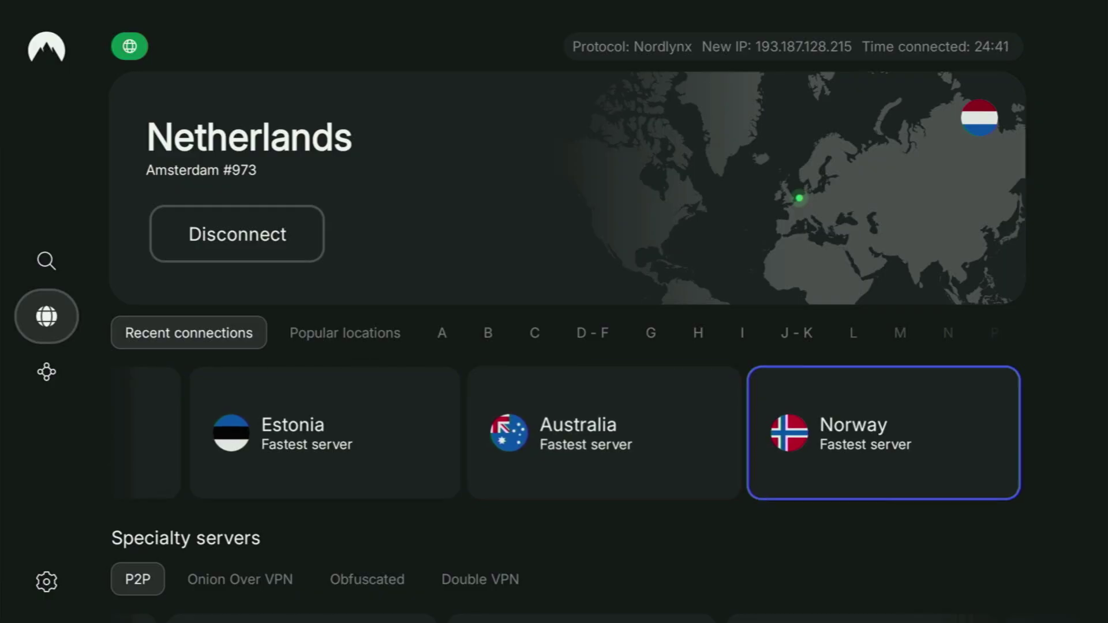
{"action": "key", "text": "Up"}
{"action": "key", "text": "Right"}
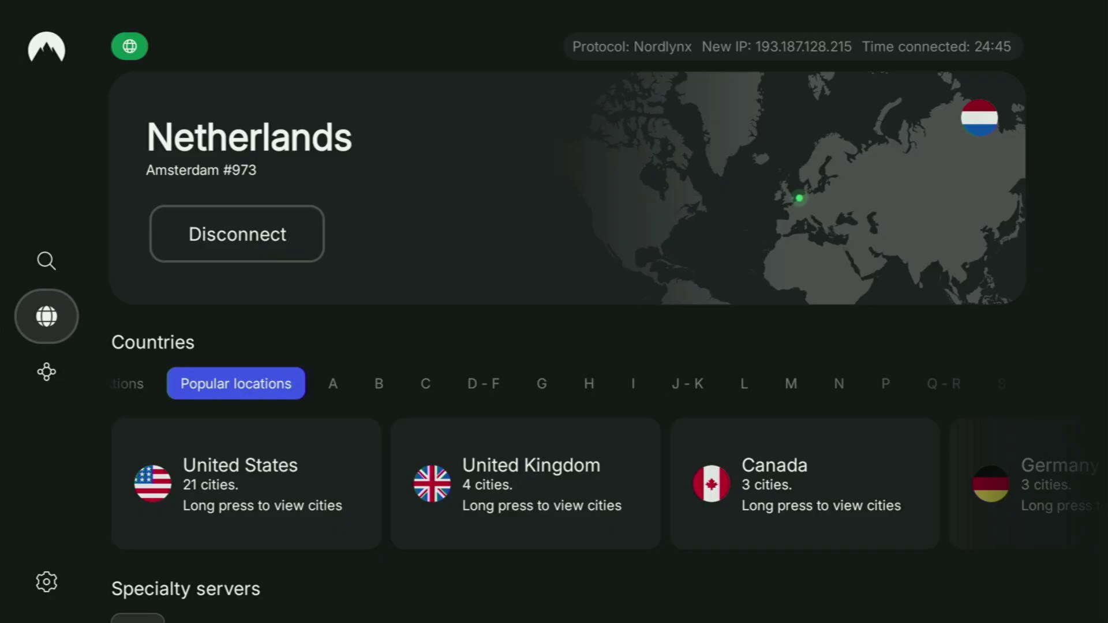
{"action": "key", "text": "Down"}
{"action": "key", "text": "Right"}
{"action": "key", "text": "Right"}
{"action": "key", "text": "Right"}
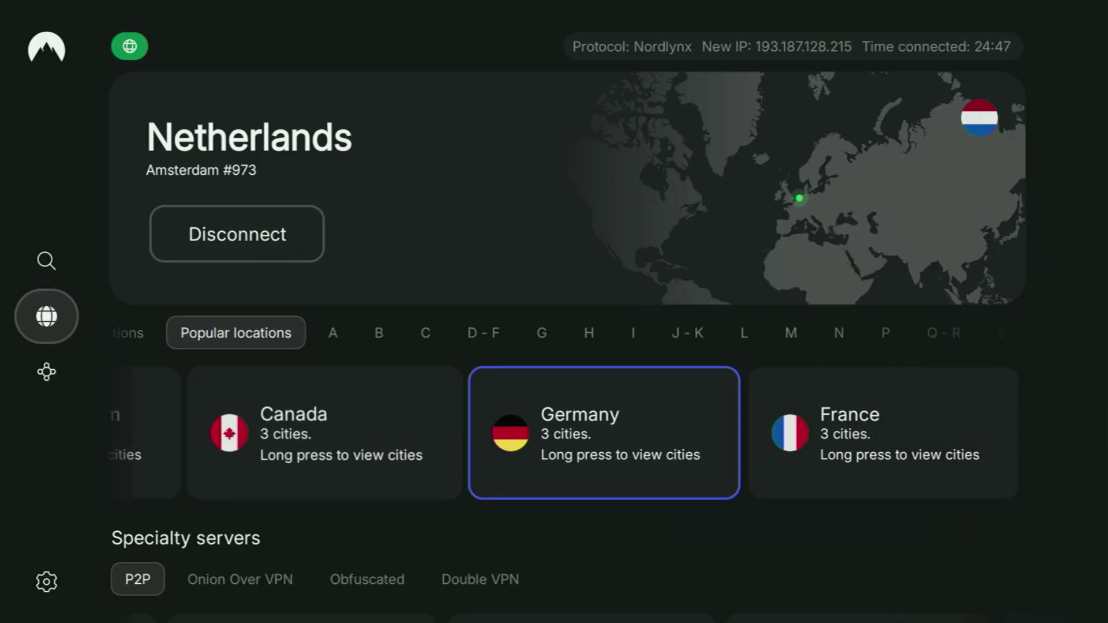
{"action": "key", "text": "Right"}
{"action": "key", "text": "Up"}
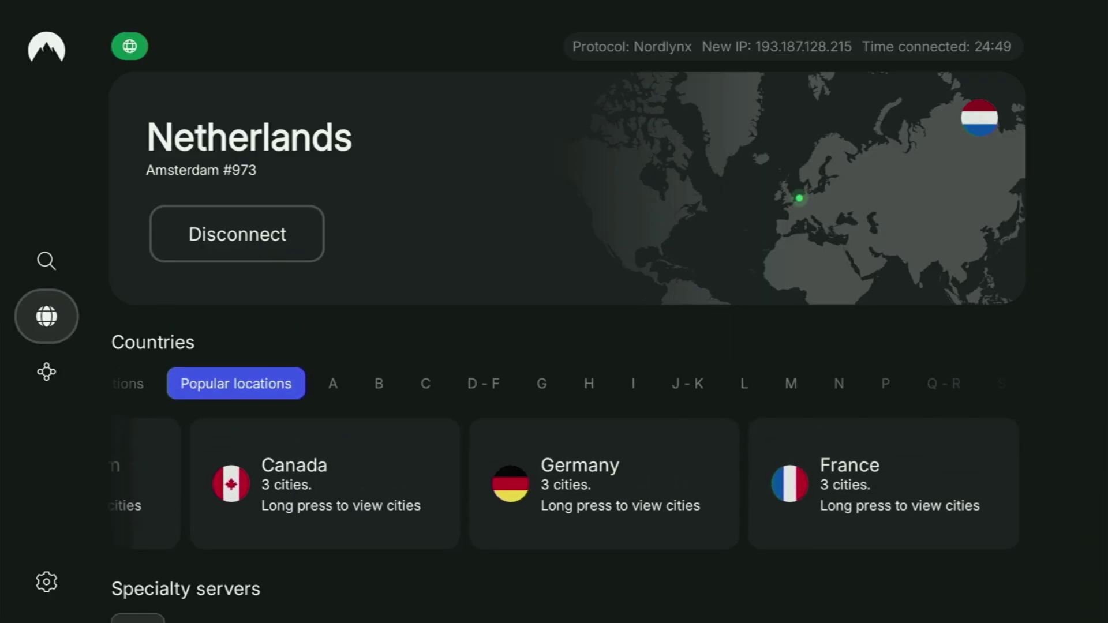
{"action": "key", "text": "Right"}
{"action": "key", "text": "Down"}
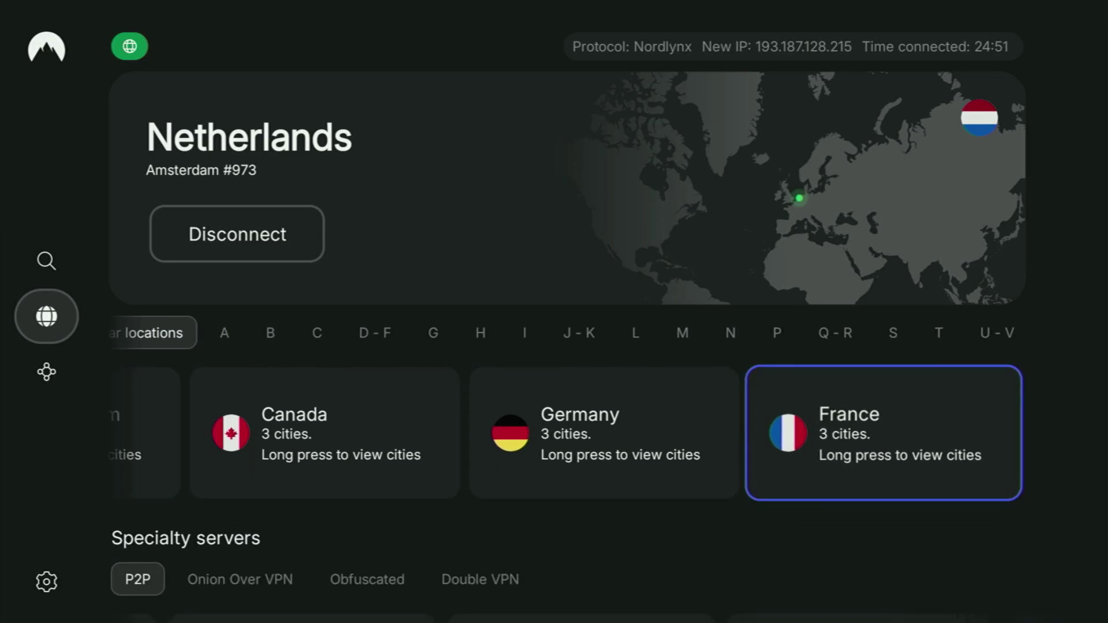
{"action": "key", "text": "Left"}
{"action": "key", "text": "Left"}
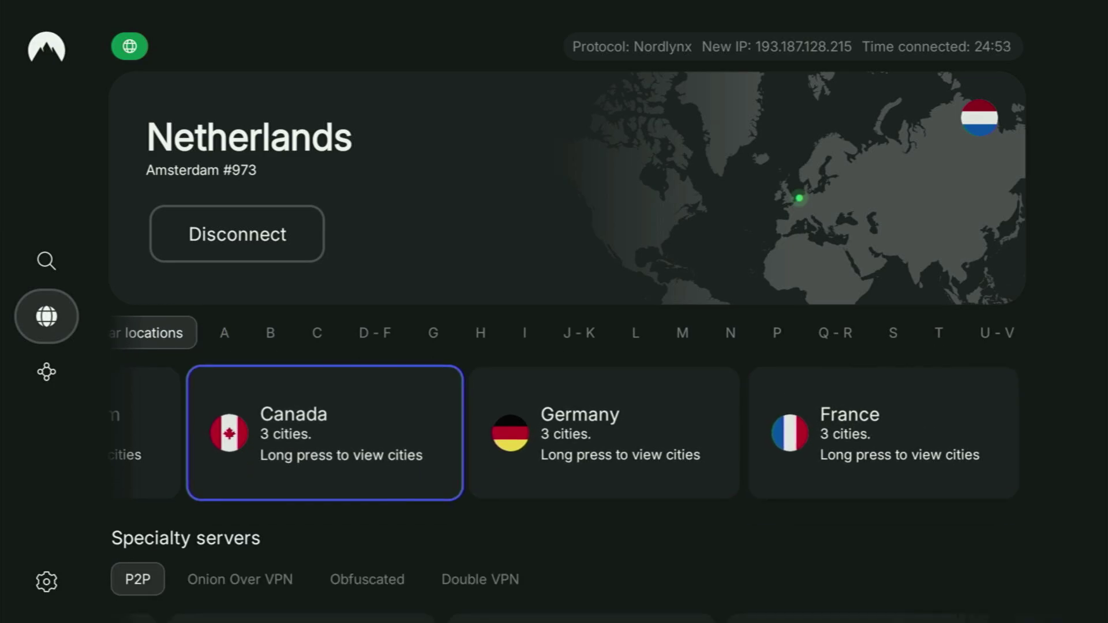
{"action": "left_click", "coordinate": [604, 433]}
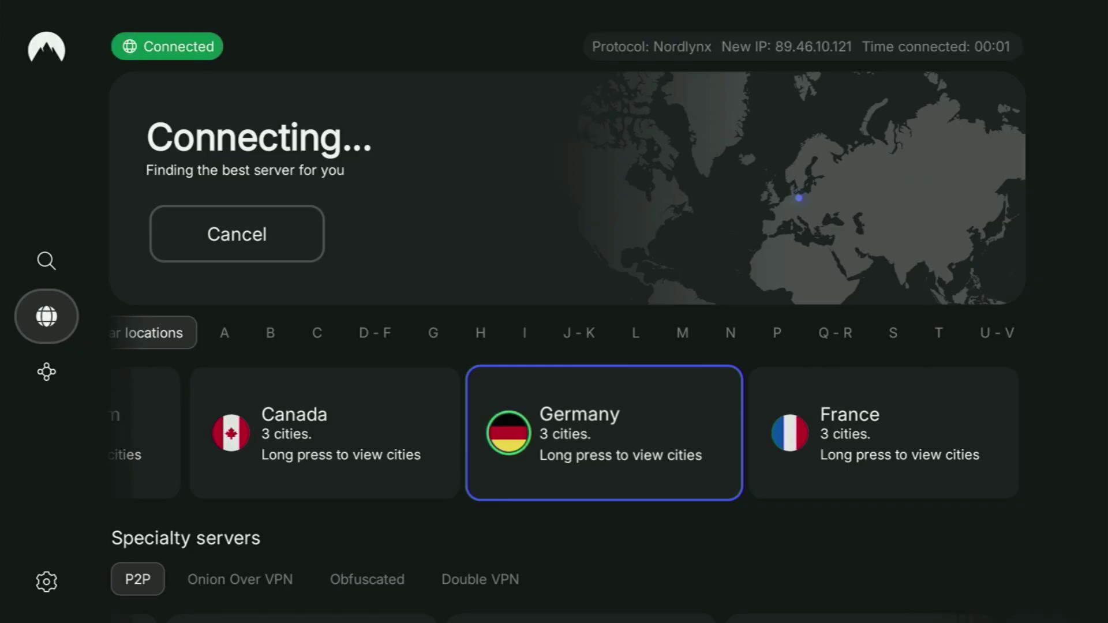
Browse the C country cards through to Cyprus
{"action": "key", "text": "Up"}
{"action": "key", "text": "Right"}
{"action": "key", "text": "Right"}
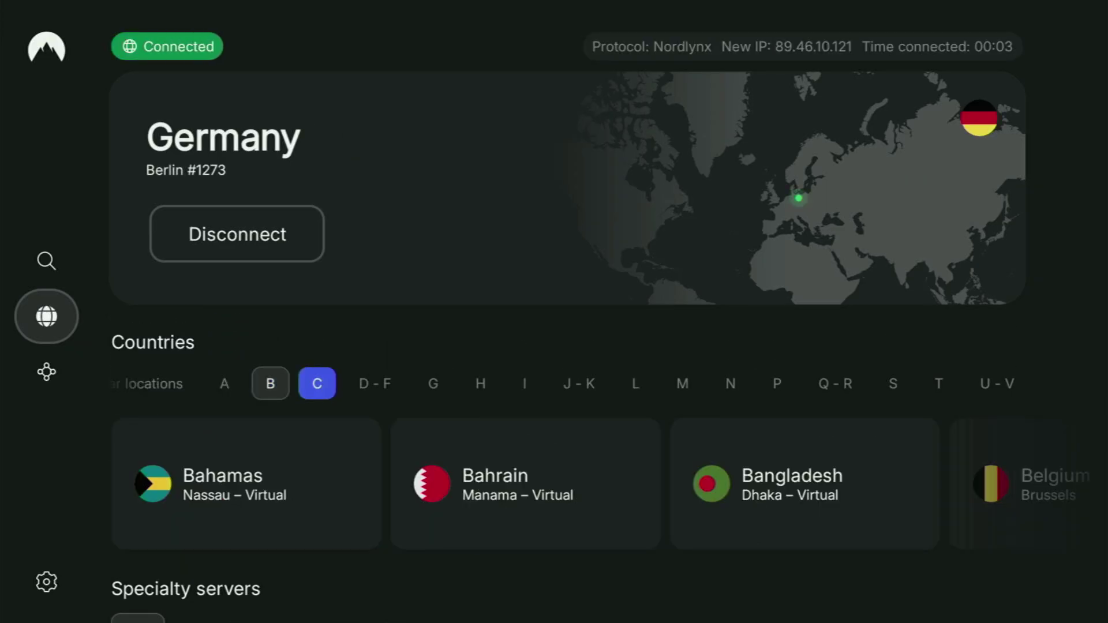
{"action": "key", "text": "Down"}
{"action": "key", "text": "Right"}
{"action": "key", "text": "Right"}
{"action": "key", "text": "Right"}
{"action": "key", "text": "Right"}
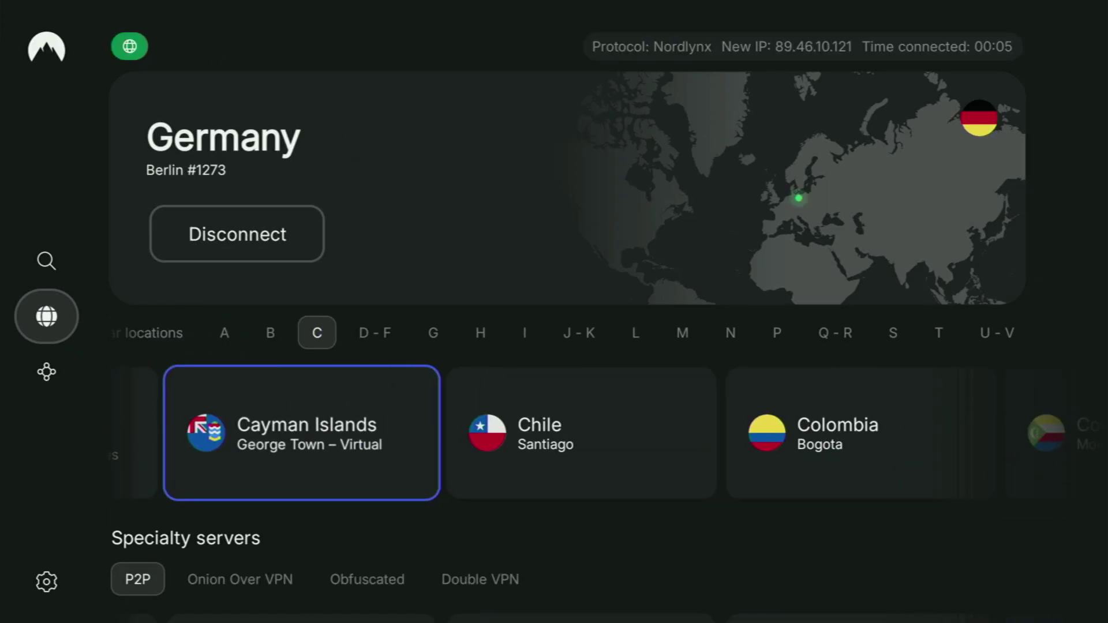
{"action": "key", "text": "Right"}
{"action": "key", "text": "Right"}
{"action": "key", "text": "Right"}
{"action": "key", "text": "Right"}
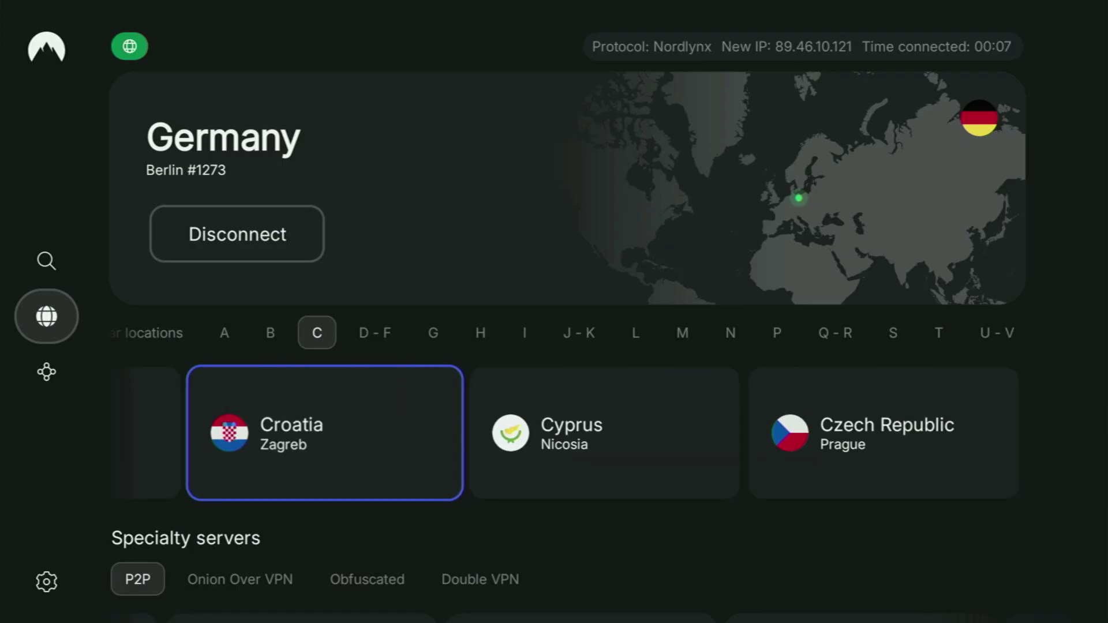
{"action": "key", "text": "Right"}
{"action": "key", "text": "Up"}
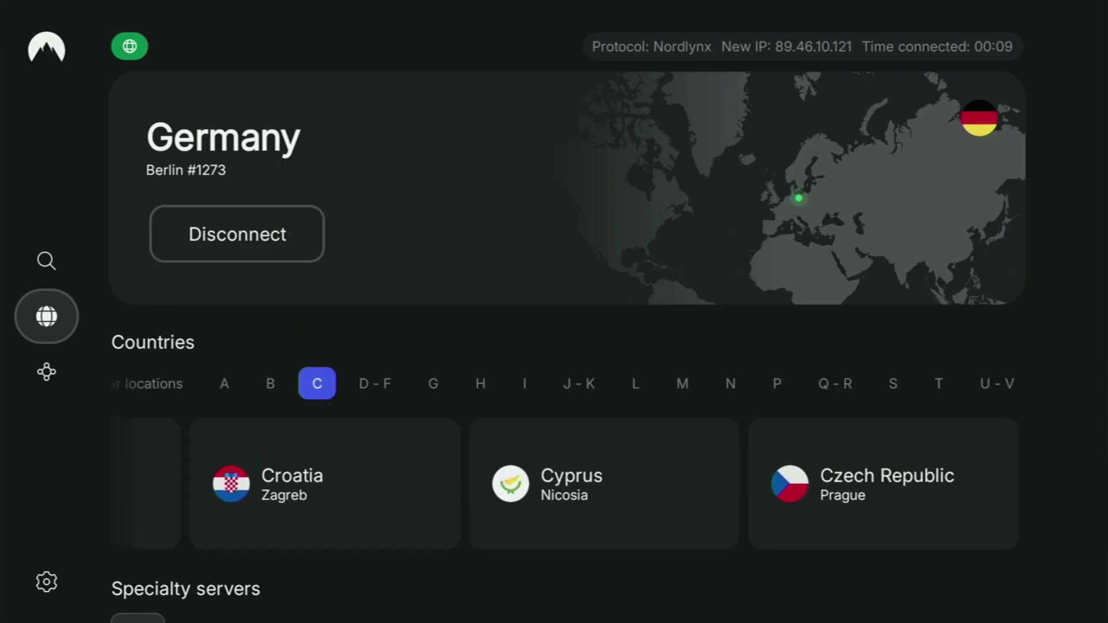
{"action": "key", "text": "Right"}
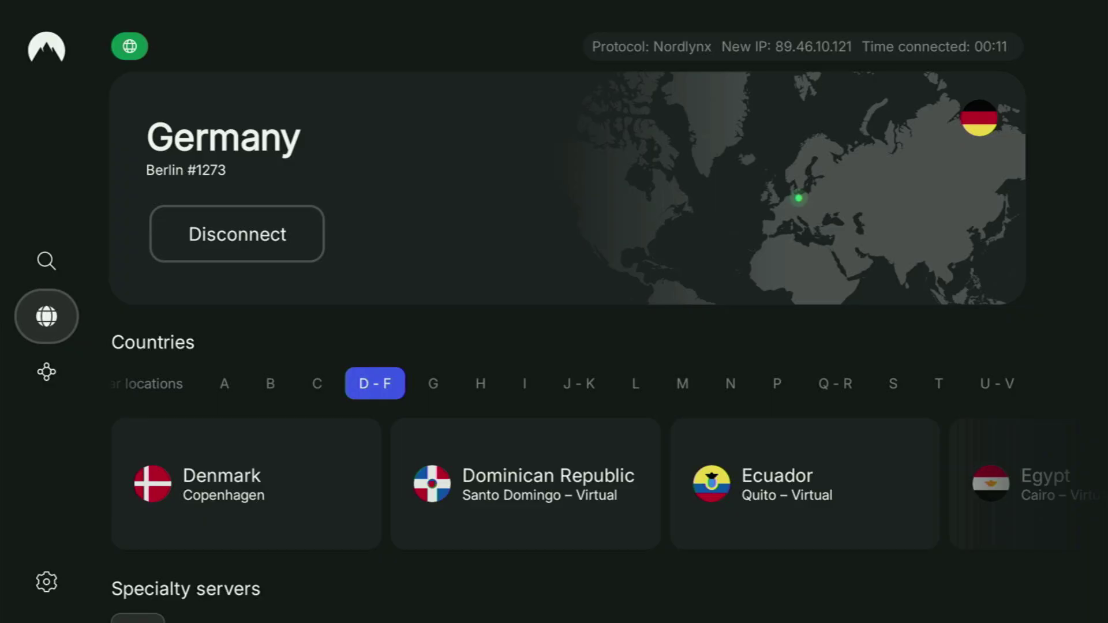
Browse the D - F countries from Dominican Republic to France, then the H and I groups
{"action": "key", "text": "Right"}
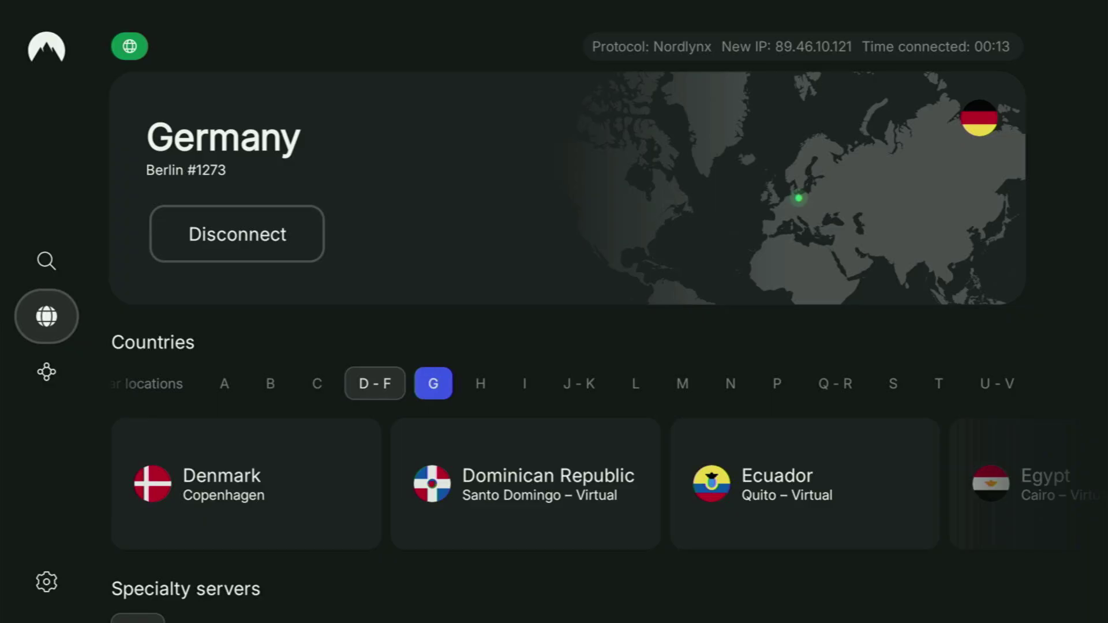
{"action": "key", "text": "Down"}
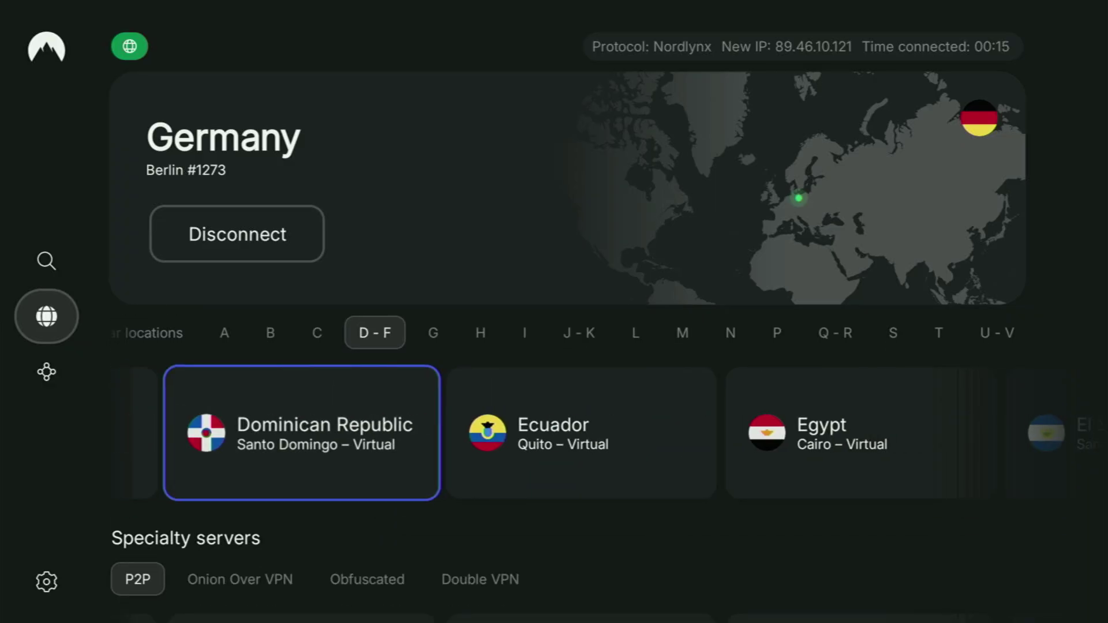
{"action": "key", "text": "Right"}
{"action": "key", "text": "Right"}
{"action": "key", "text": "Right"}
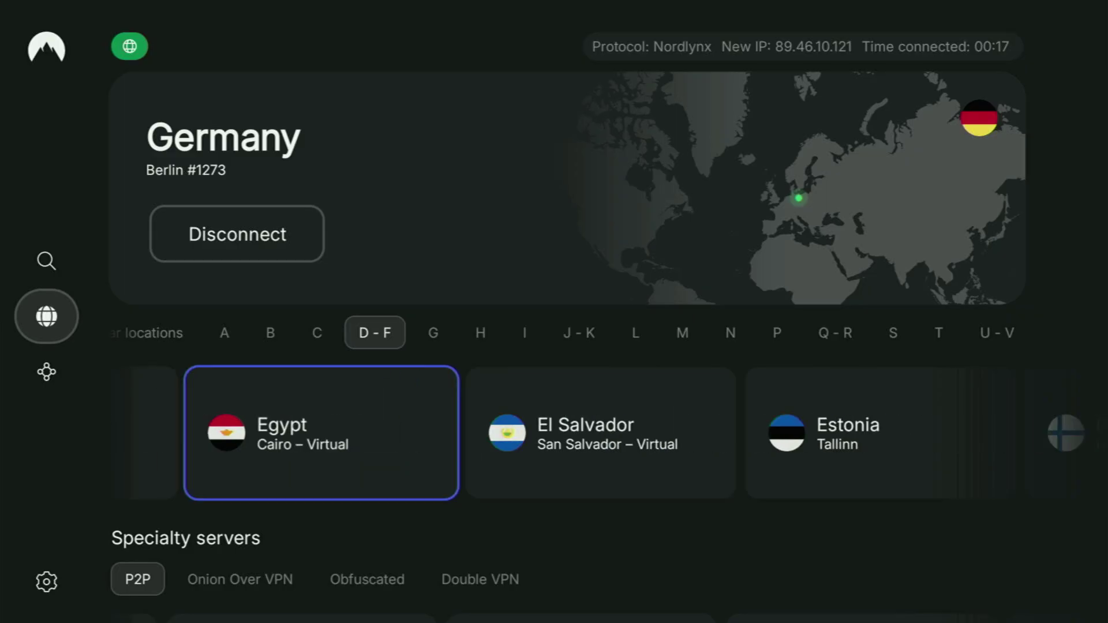
{"action": "key", "text": "Right"}
{"action": "key", "text": "Right"}
{"action": "key", "text": "Right"}
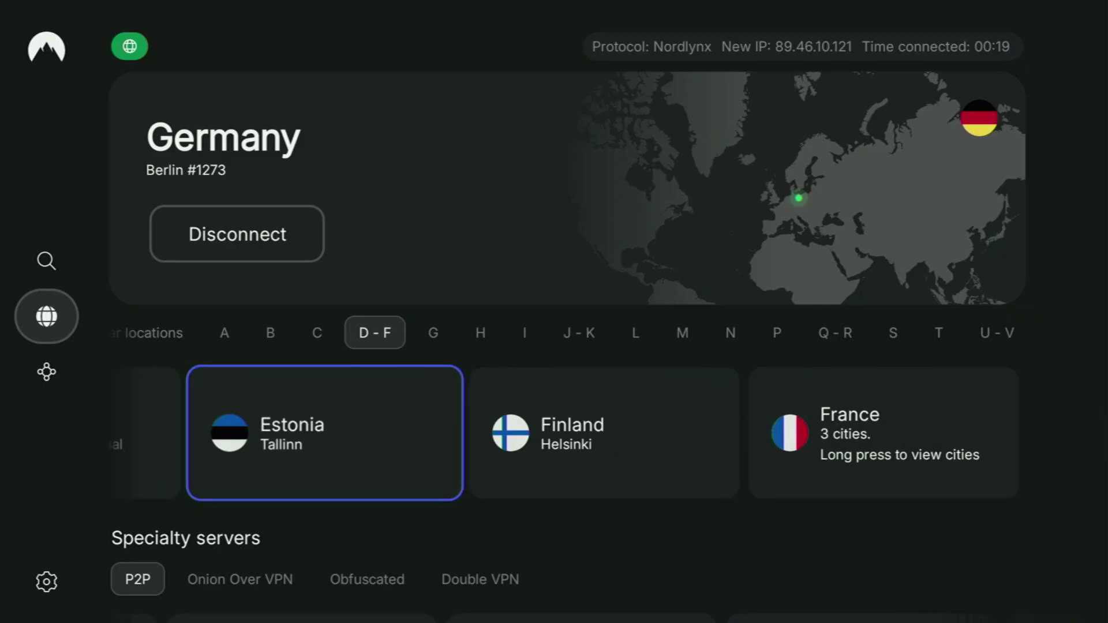
{"action": "key", "text": "Up"}
{"action": "key", "text": "Right"}
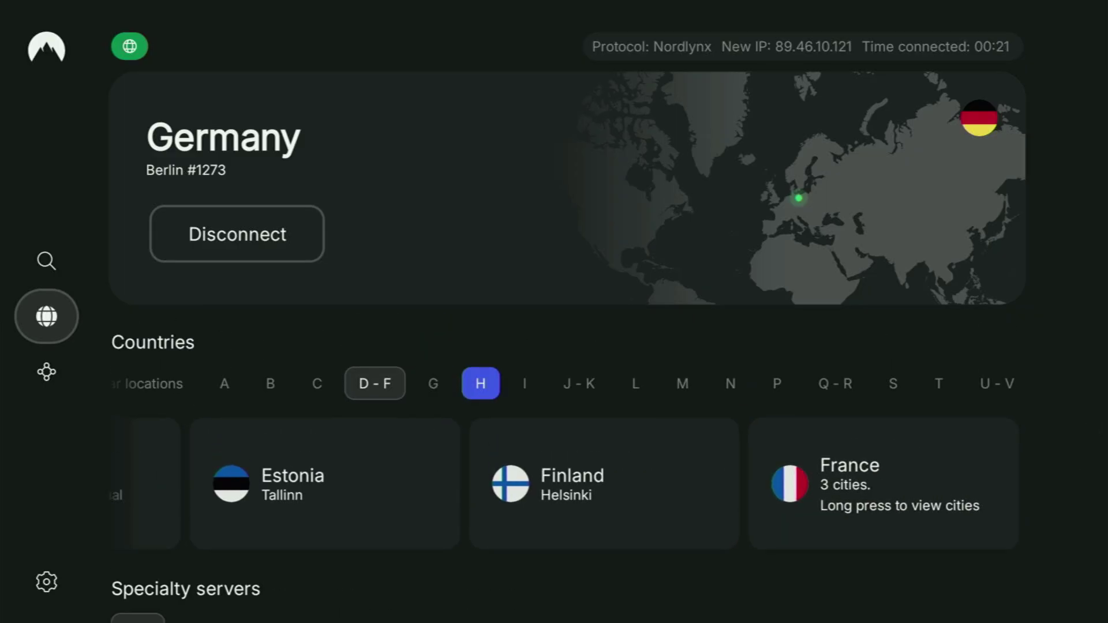
{"action": "key", "text": "Right"}
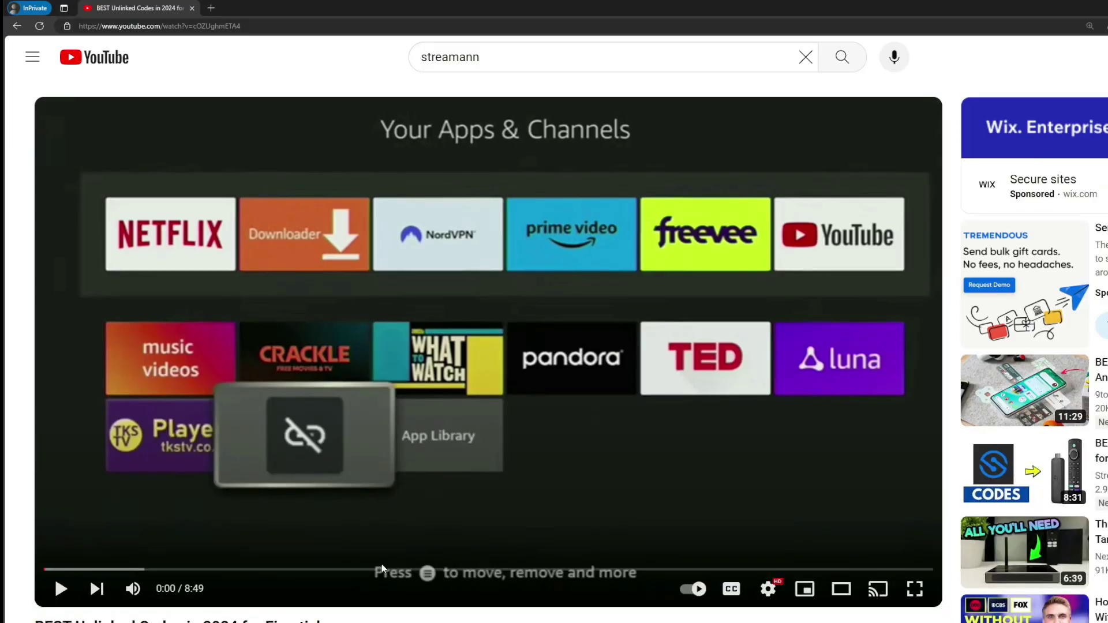
{"action": "scroll", "coordinate": [382, 564], "scroll_direction": "down", "scroll_amount": 7}
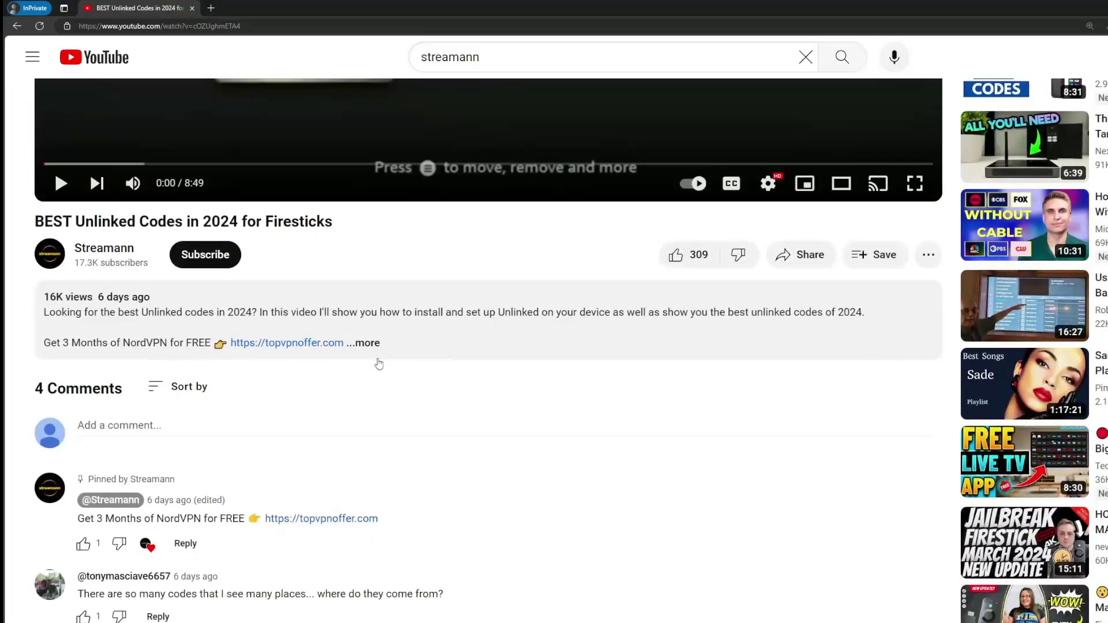
Expand the description and open the pinned comment's topvpnoffer.com NordVPN deal link
{"action": "left_click", "coordinate": [364, 344]}
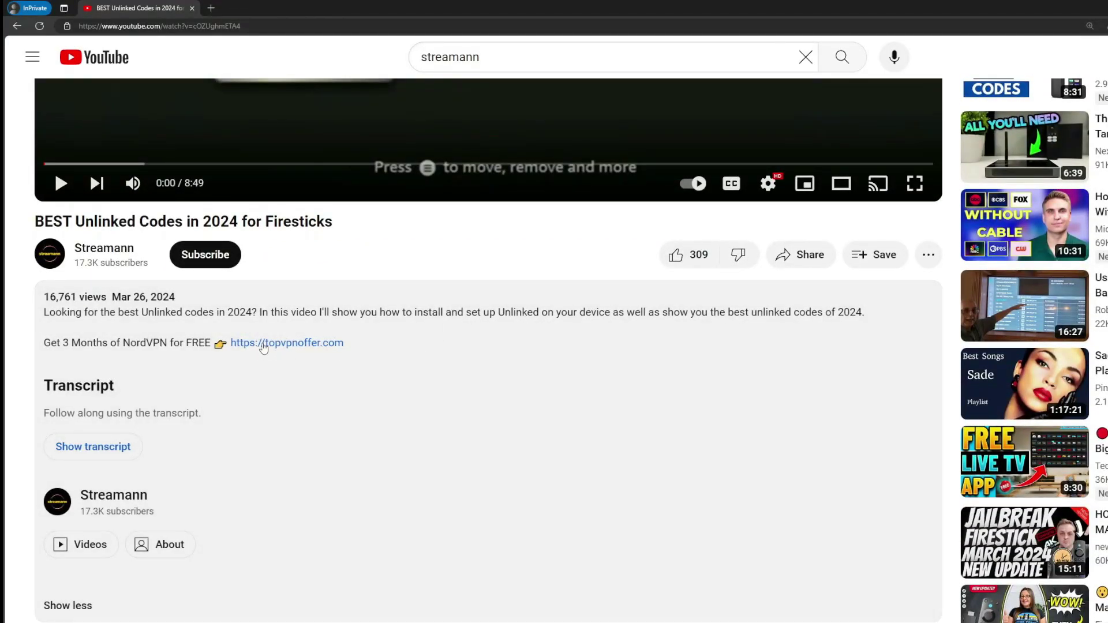
{"action": "scroll", "coordinate": [262, 349], "scroll_direction": "down", "scroll_amount": 5}
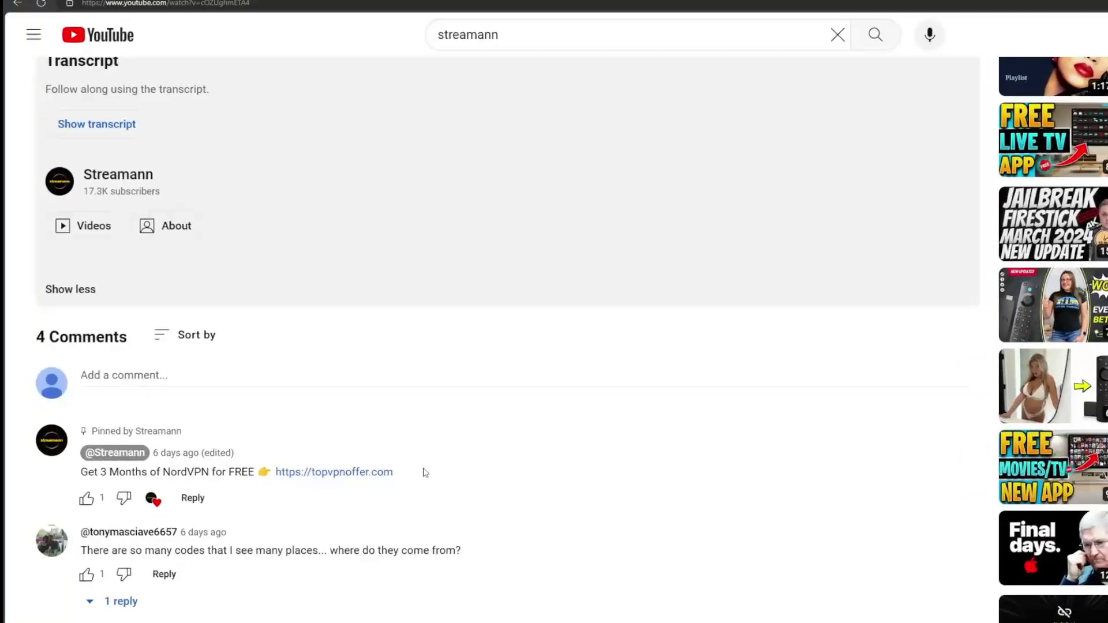
{"action": "left_click_drag", "start_coordinate": [425, 473], "coordinate": [275, 473]}
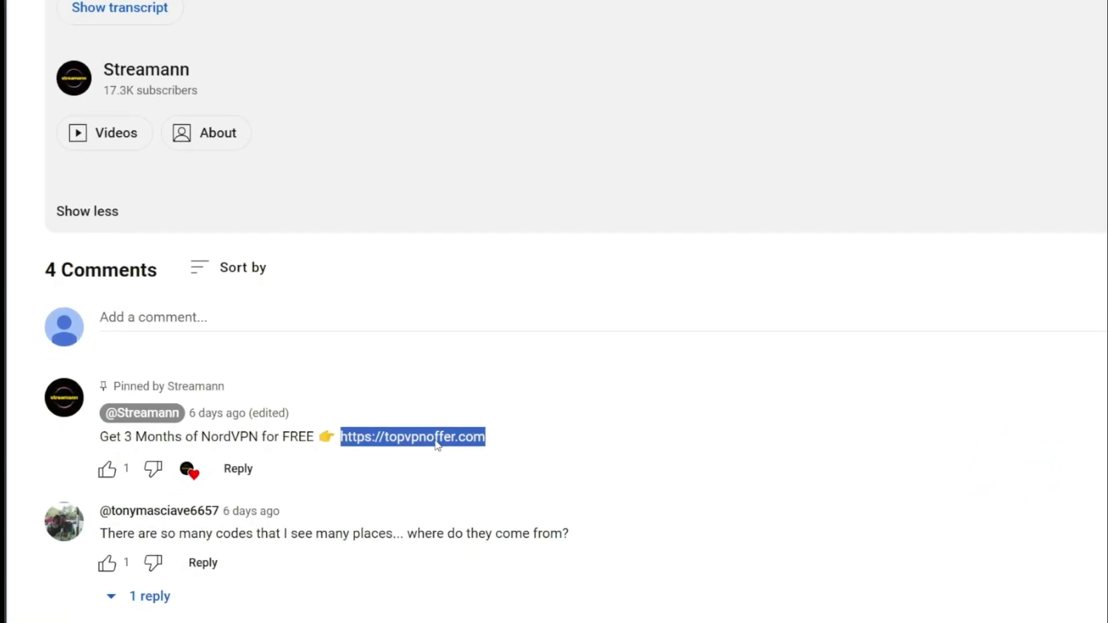
{"action": "left_click", "coordinate": [439, 440]}
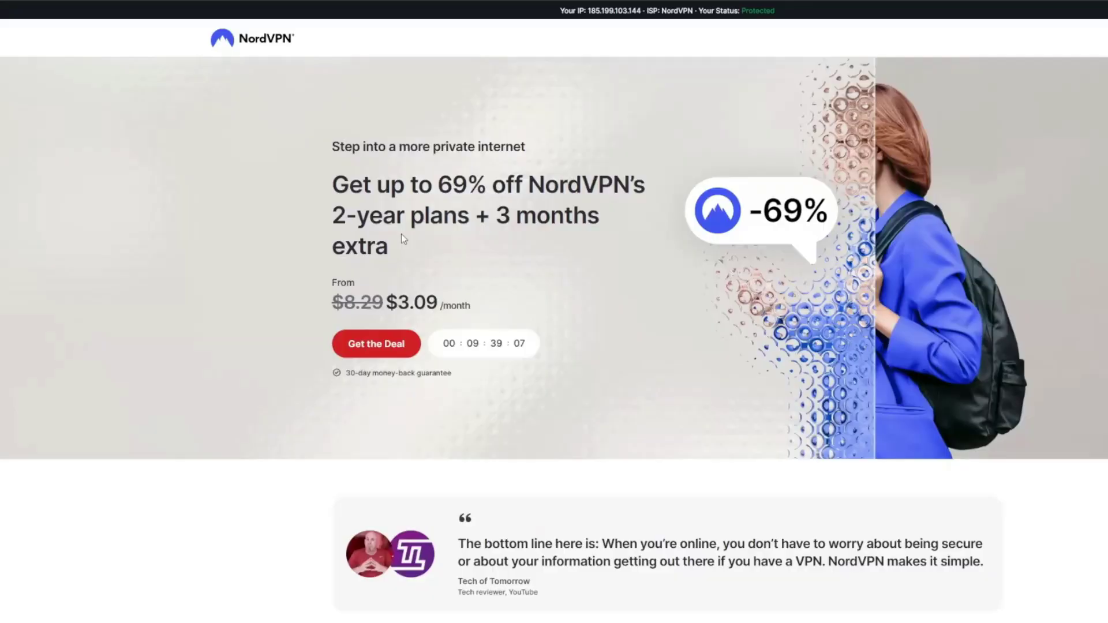
Select '3 months extra' in the NordVPN offer headline
{"action": "double_click", "coordinate": [506, 219]}
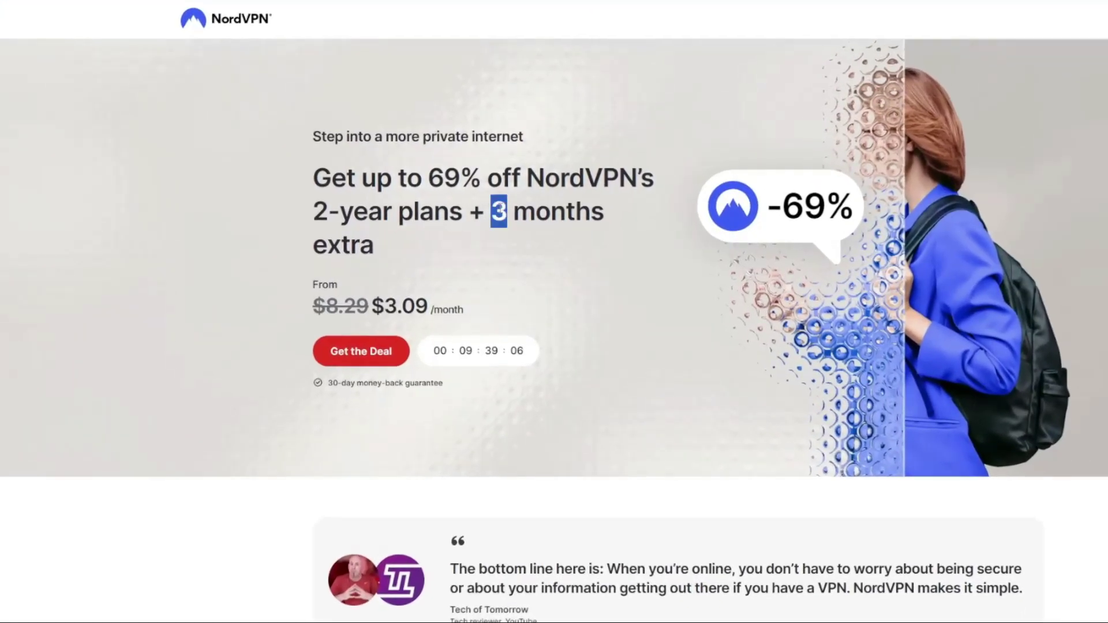
{"action": "left_click_drag", "start_coordinate": [499, 219], "coordinate": [607, 242]}
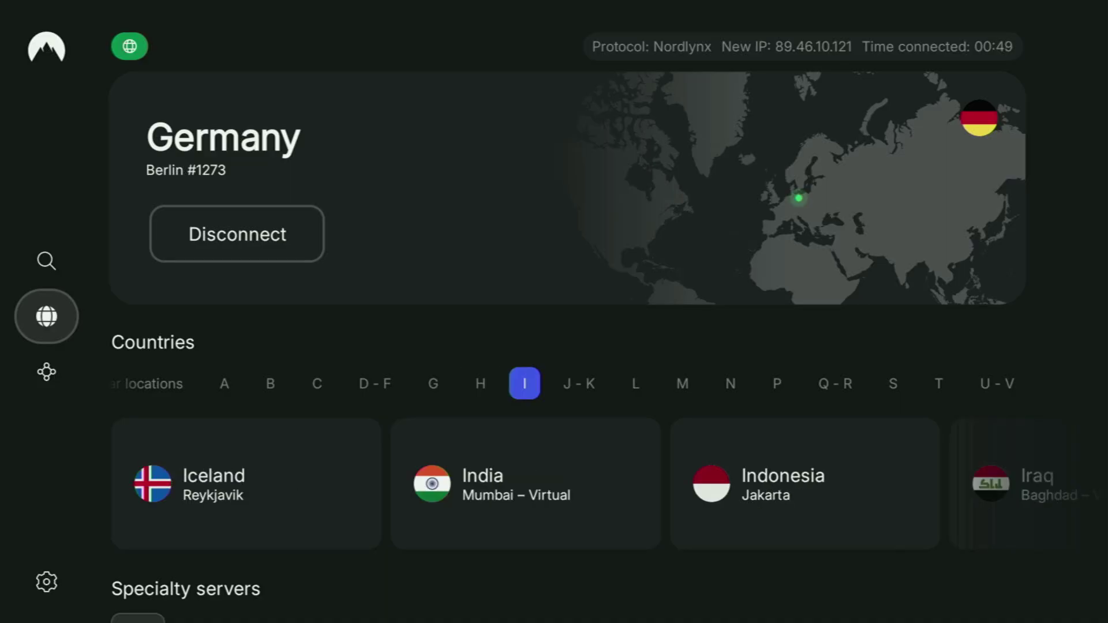
Browse NordVPN's I countries from Iraq to Israel, then on to Kuwait
{"action": "key", "text": "Down"}
{"action": "key", "text": "Right"}
{"action": "key", "text": "Right"}
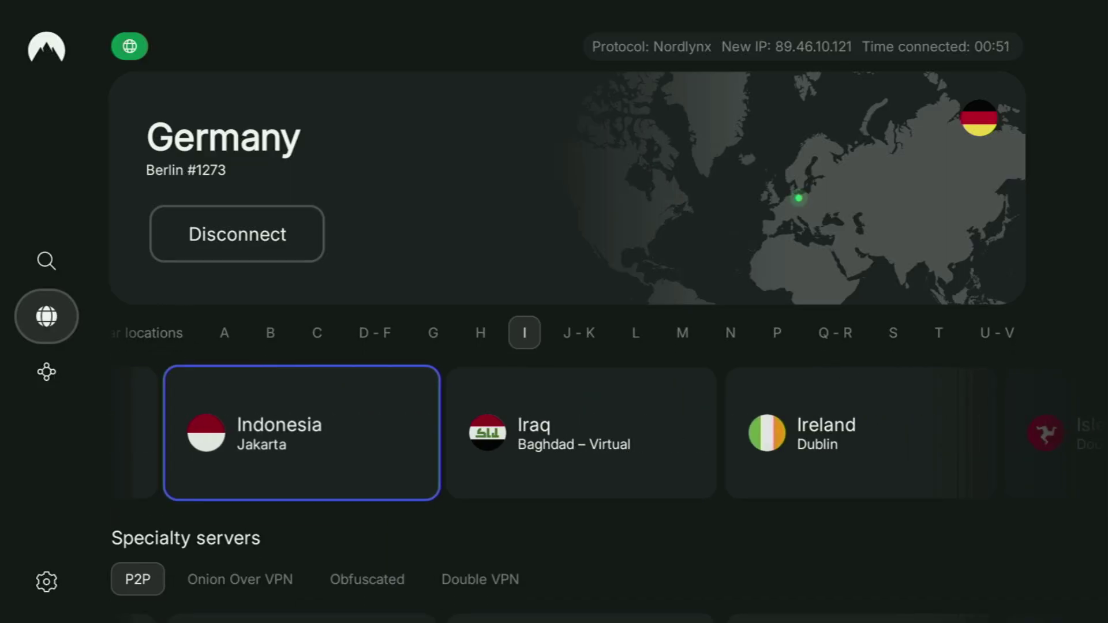
{"action": "key", "text": "Right"}
{"action": "key", "text": "Right"}
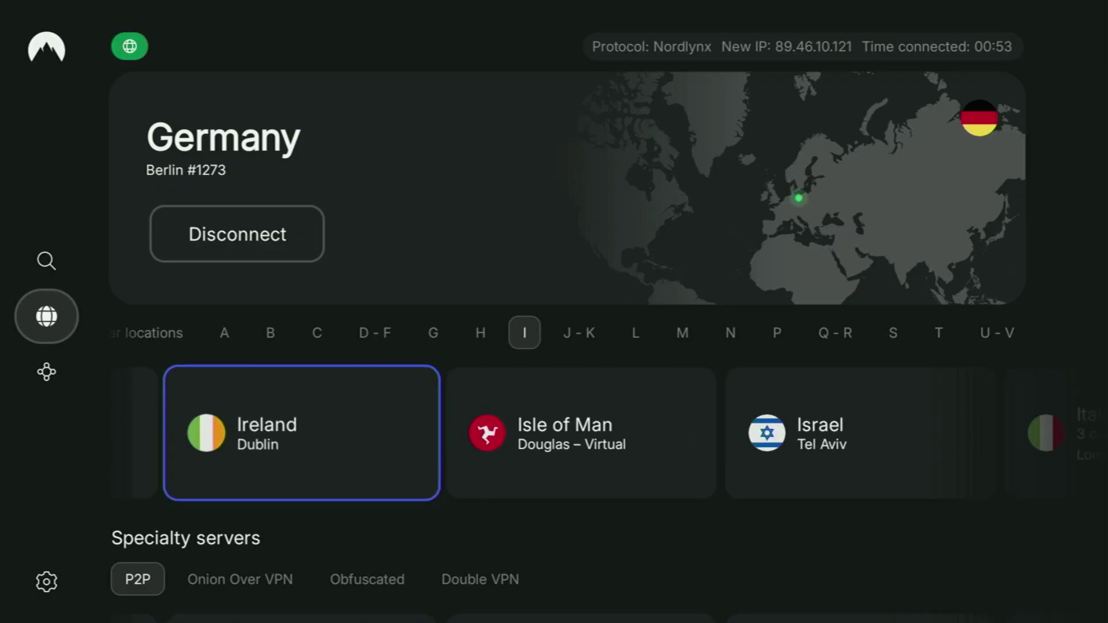
{"action": "key", "text": "Right"}
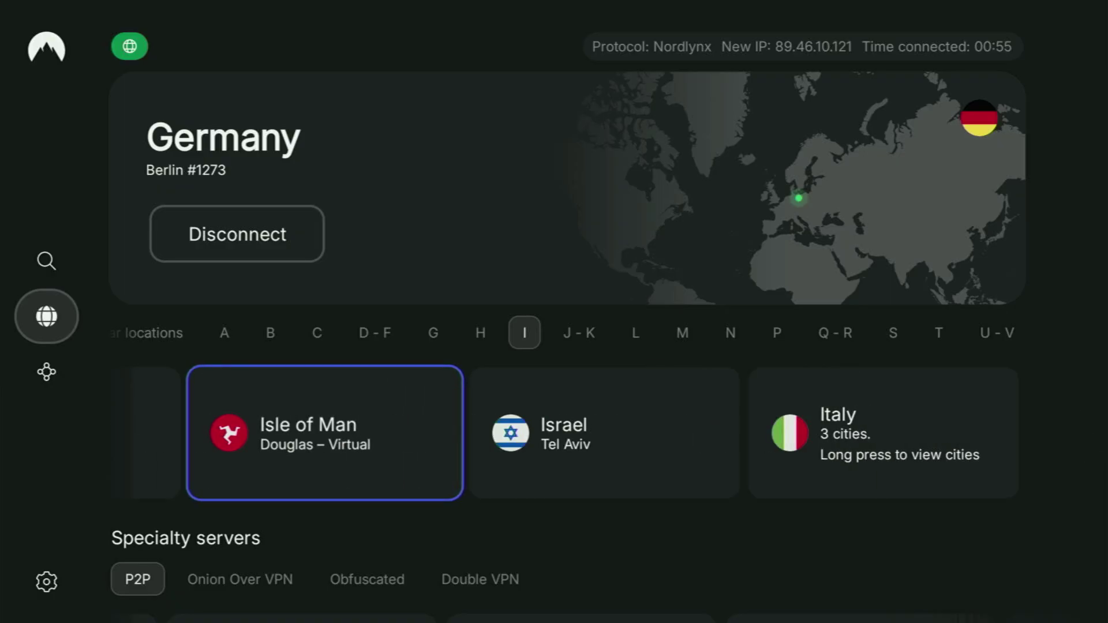
{"action": "key", "text": "Right"}
{"action": "key", "text": "Right"}
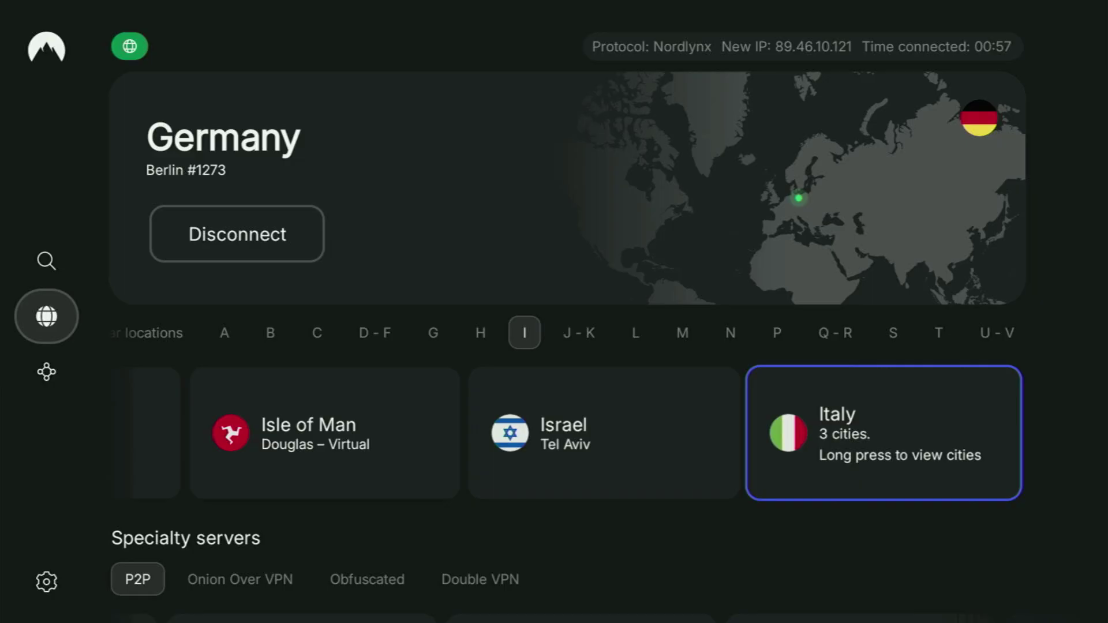
{"action": "key", "text": "Up"}
{"action": "key", "text": "Right"}
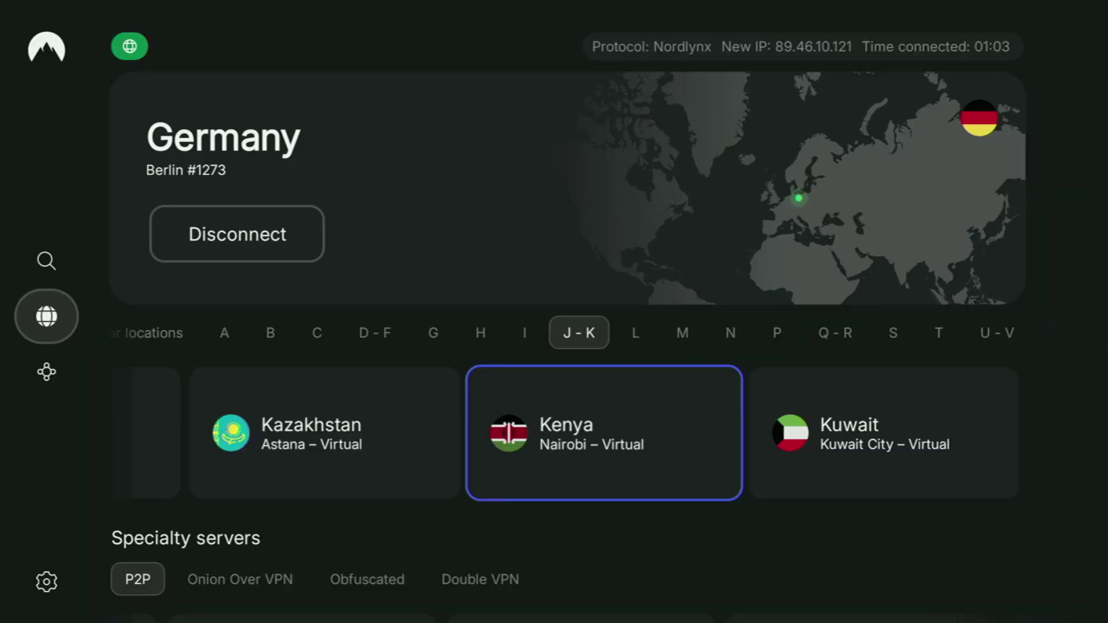
{"action": "key", "text": "Right"}
Step through the L countries, Latvia to Luxembourg, then into the M countries
{"action": "key", "text": "Up"}
{"action": "key", "text": "Right"}
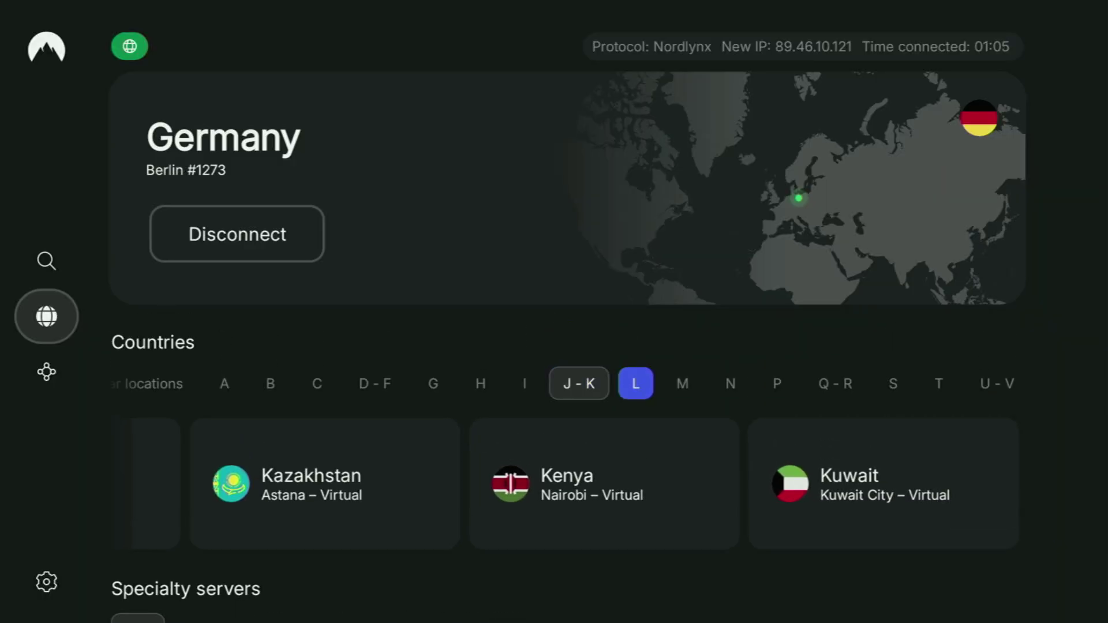
{"action": "key", "text": "Down"}
{"action": "key", "text": "Right"}
{"action": "key", "text": "Right"}
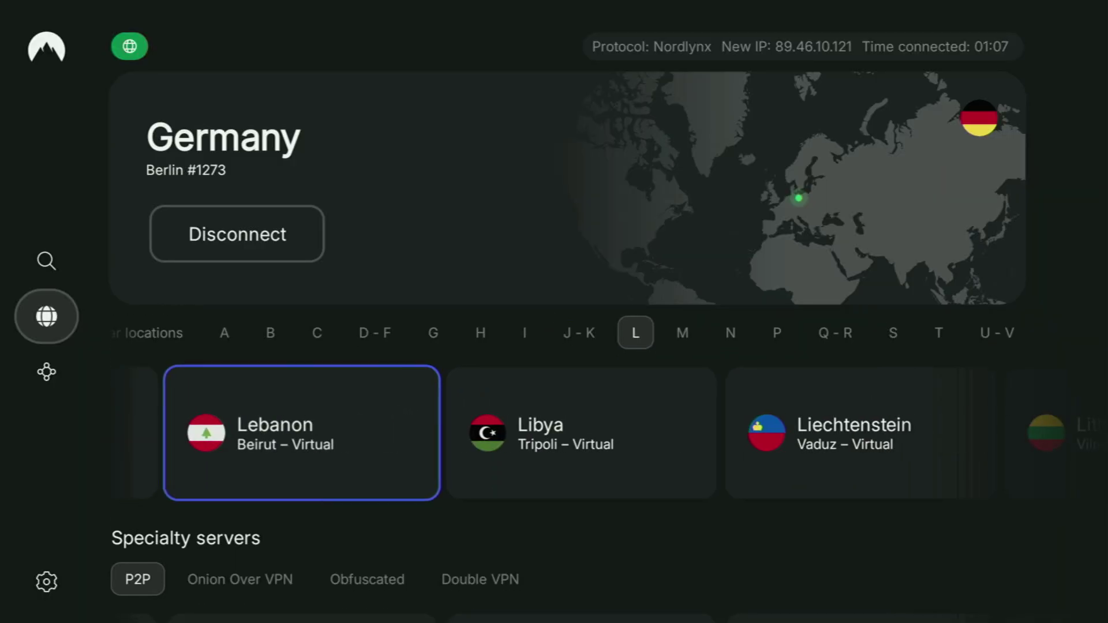
{"action": "key", "text": "Right"}
{"action": "key", "text": "Right"}
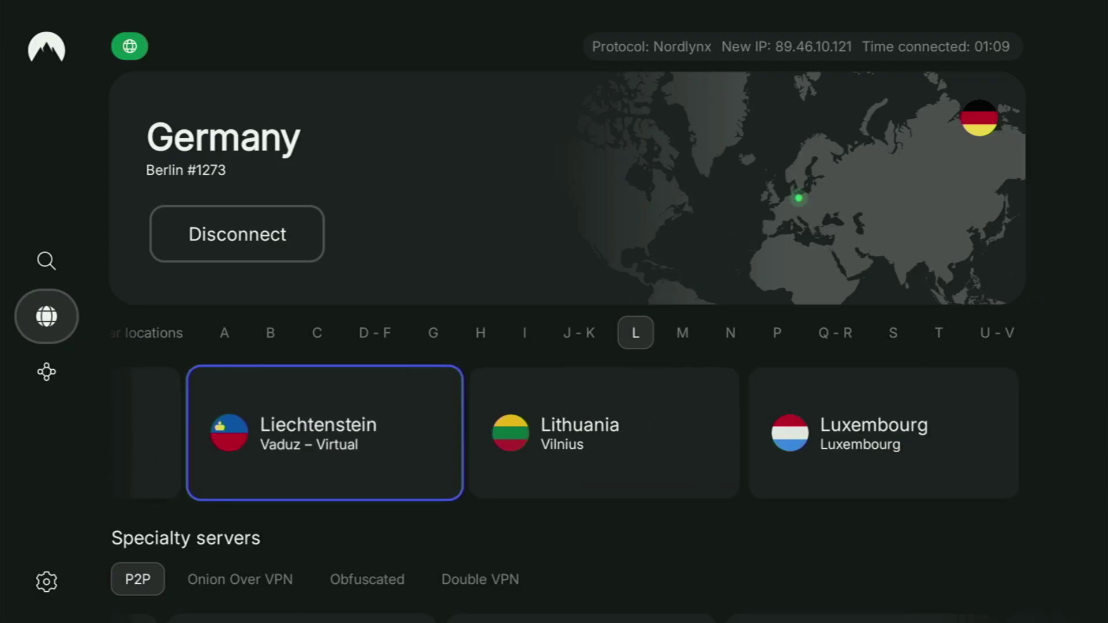
{"action": "key", "text": "Right"}
{"action": "key", "text": "Right"}
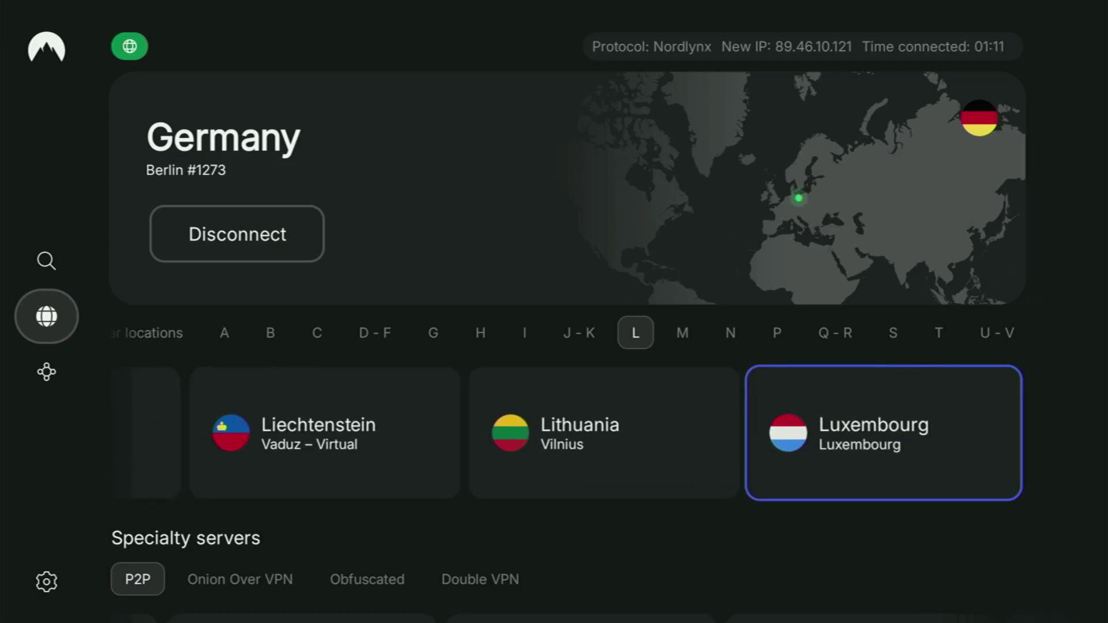
{"action": "key", "text": "Up"}
{"action": "key", "text": "Right"}
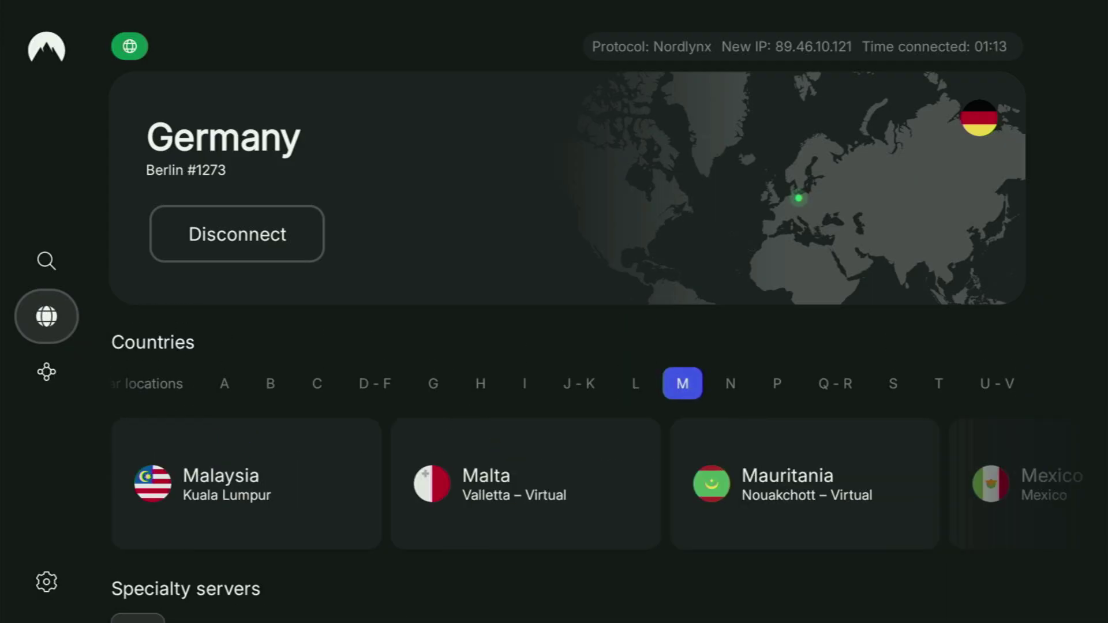
{"action": "key", "text": "Down"}
Return to the Fire TV home screen and move toward the apps-grid icon
{"action": "key", "text": "Right"}
{"action": "key", "text": "Right"}
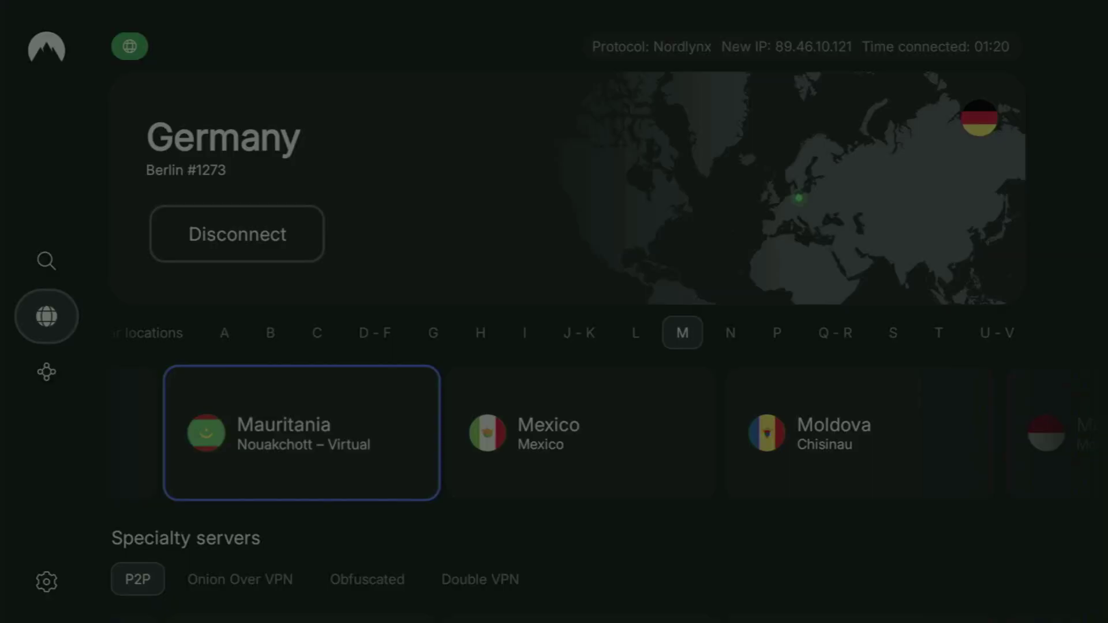
{"action": "key", "text": "Home"}
{"action": "key", "text": "Right"}
{"action": "key", "text": "Right"}
{"action": "key", "text": "Right"}
{"action": "key", "text": "Right"}
{"action": "key", "text": "Right"}
{"action": "key", "text": "Right"}
{"action": "key", "text": "Right"}
{"action": "key", "text": "Right"}
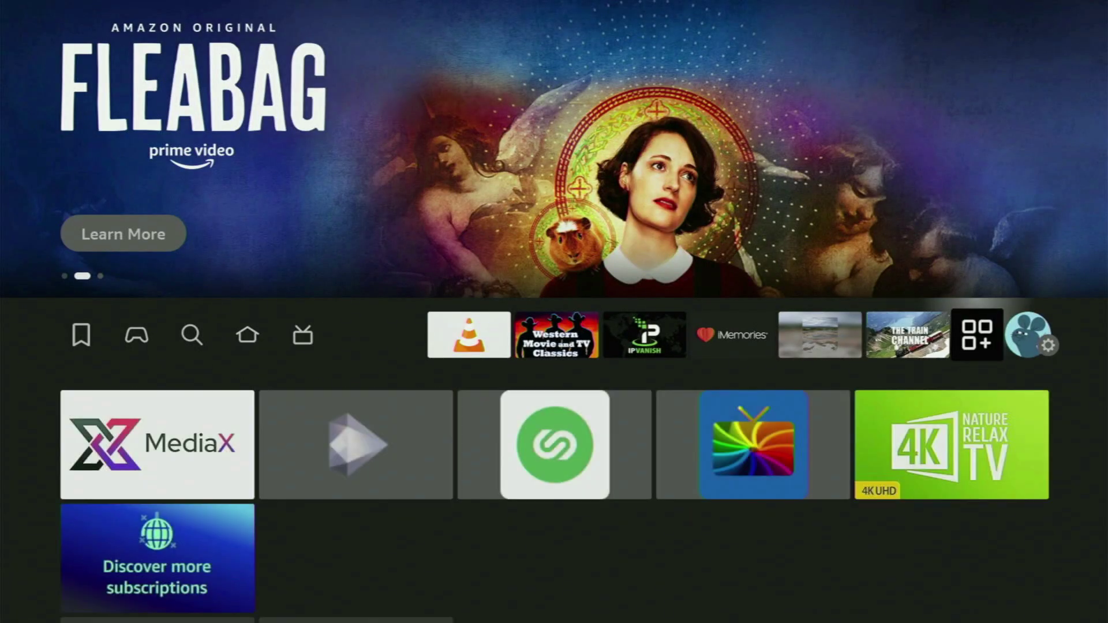
Launch Downloader from Your Apps & Channels
{"action": "key", "text": "Return"}
{"action": "key", "text": "Down"}
{"action": "key", "text": "Down"}
{"action": "key", "text": "Down"}
{"action": "key", "text": "Right"}
{"action": "key", "text": "Right"}
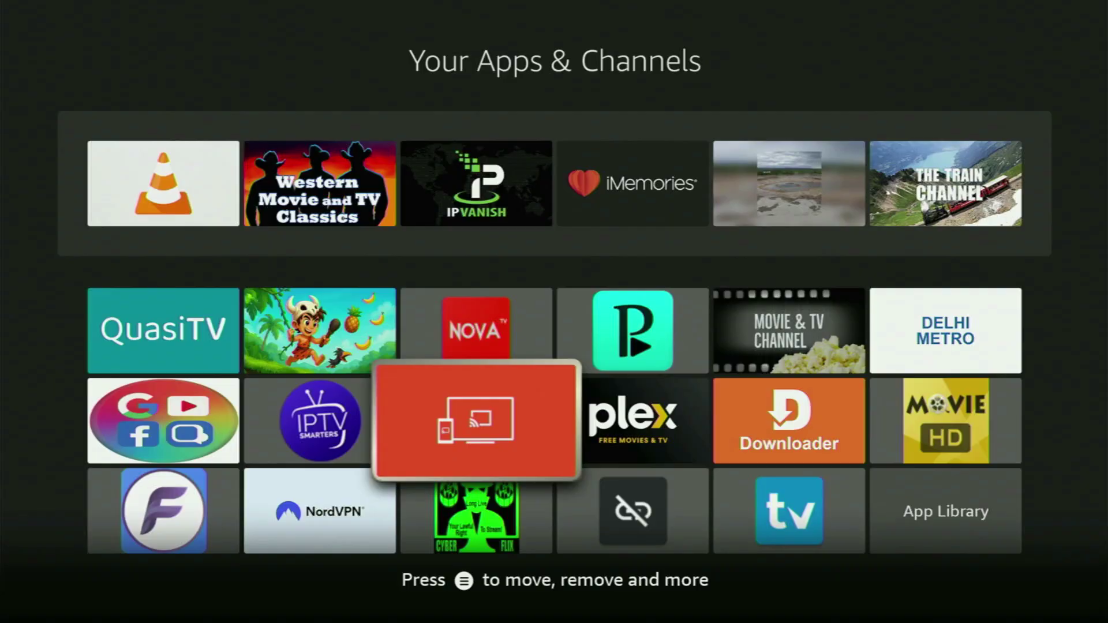
{"action": "key", "text": "Right"}
{"action": "key", "text": "Right"}
{"action": "key", "text": "Return"}
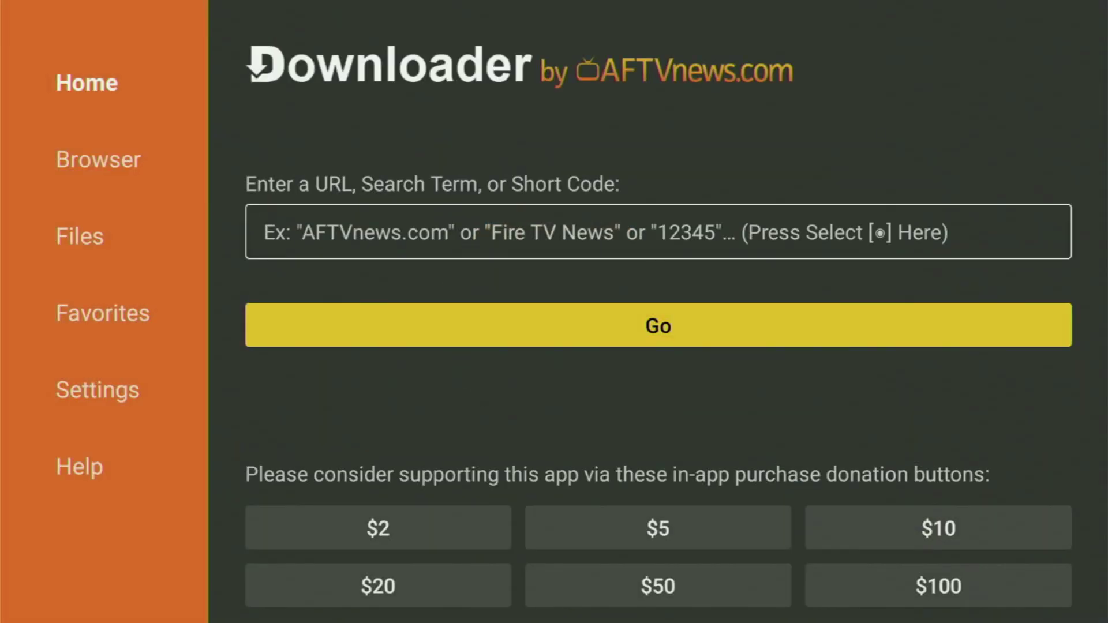
Enter the short code 474318 in Downloader's URL field with the on-screen keyboard
{"action": "key", "text": "Up"}
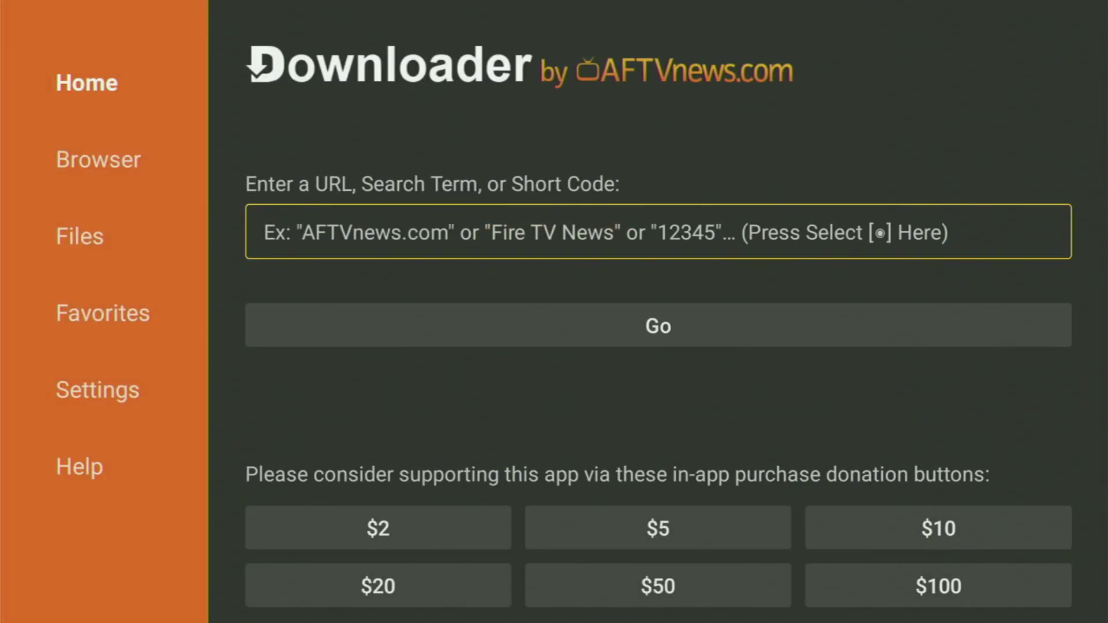
{"action": "key", "text": "Return"}
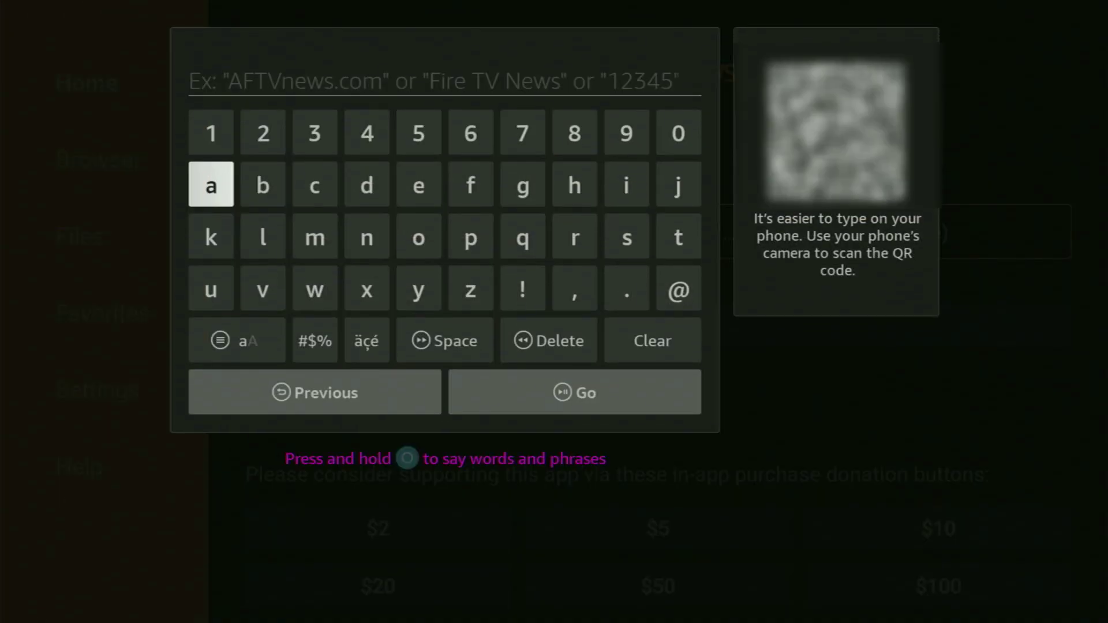
{"action": "key", "text": "Up"}
{"action": "key", "text": "Right"}
{"action": "key", "text": "Right"}
{"action": "key", "text": "Right"}
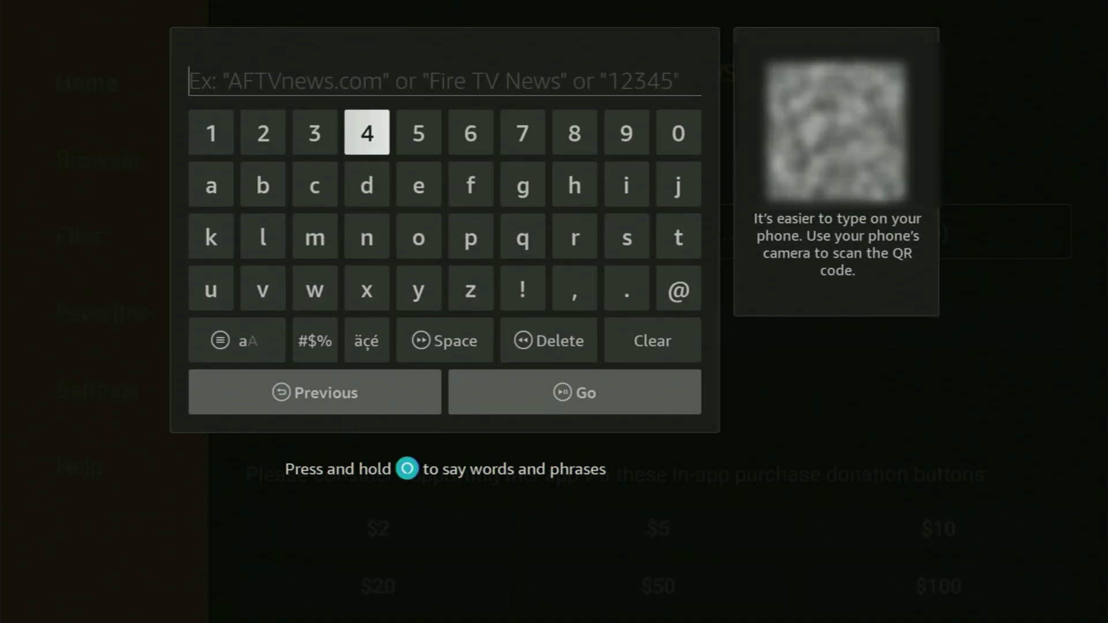
{"action": "key", "text": "Return"}
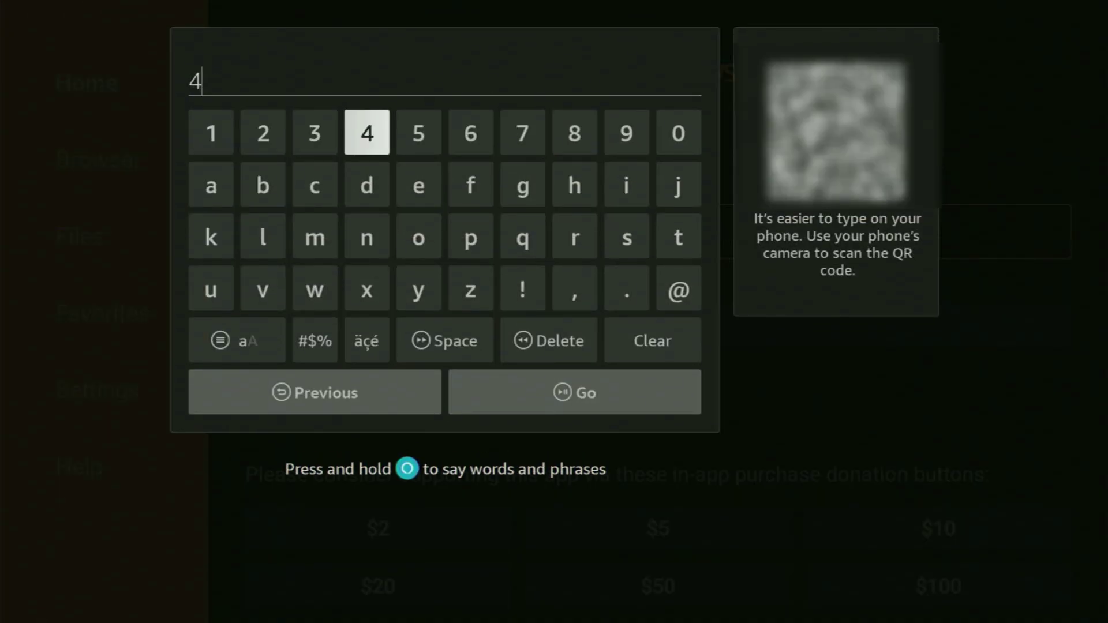
{"action": "key", "text": "Right"}
{"action": "key", "text": "Right"}
{"action": "key", "text": "Right"}
{"action": "key", "text": "Return"}
{"action": "key", "text": "Left"}
{"action": "key", "text": "Left"}
{"action": "key", "text": "Left"}
{"action": "key", "text": "Return"}
{"action": "key", "text": "Left"}
{"action": "key", "text": "Return"}
{"action": "key", "text": "Left"}
{"action": "key", "text": "Left"}
{"action": "key", "text": "Return"}
{"action": "key", "text": "Right"}
{"action": "key", "text": "Right"}
{"action": "key", "text": "Right"}
{"action": "key", "text": "Right"}
{"action": "key", "text": "Right"}
{"action": "key", "text": "Right"}
{"action": "key", "text": "Right"}
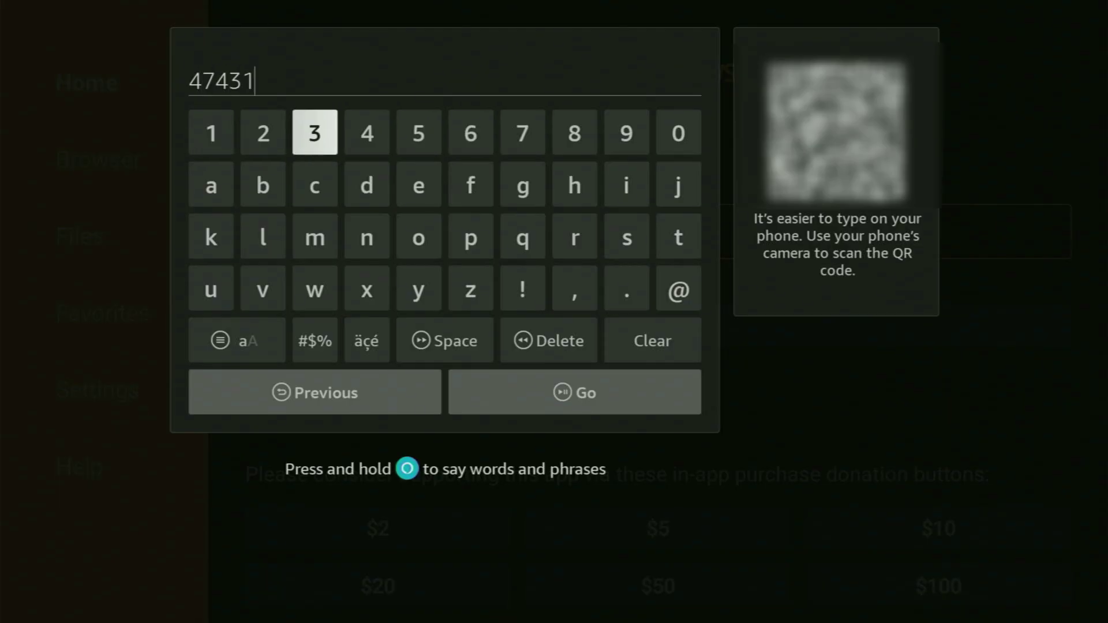
{"action": "key", "text": "Return"}
{"action": "key", "text": "Down"}
{"action": "key", "text": "Down"}
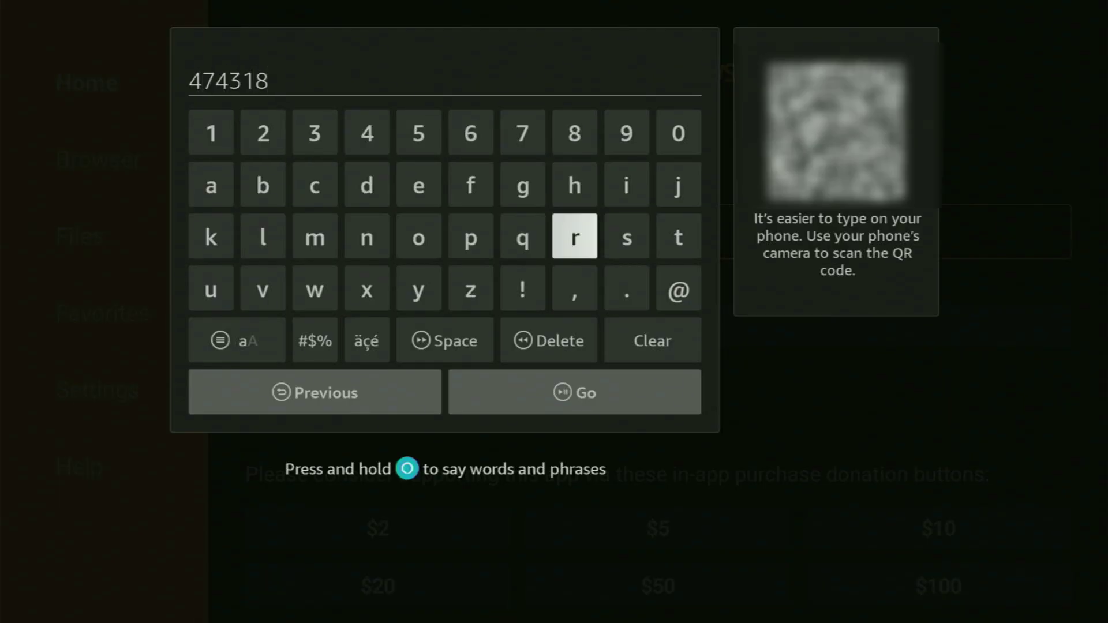
{"action": "key", "text": "Down"}
{"action": "key", "text": "Down"}
{"action": "key", "text": "Down"}
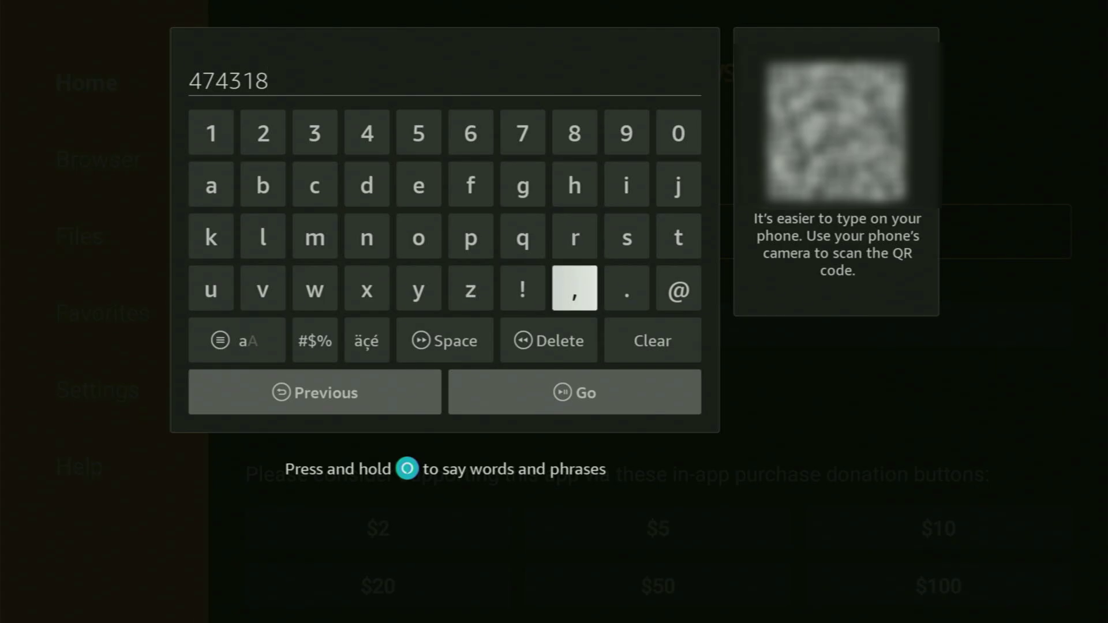
{"action": "key", "text": "Return"}
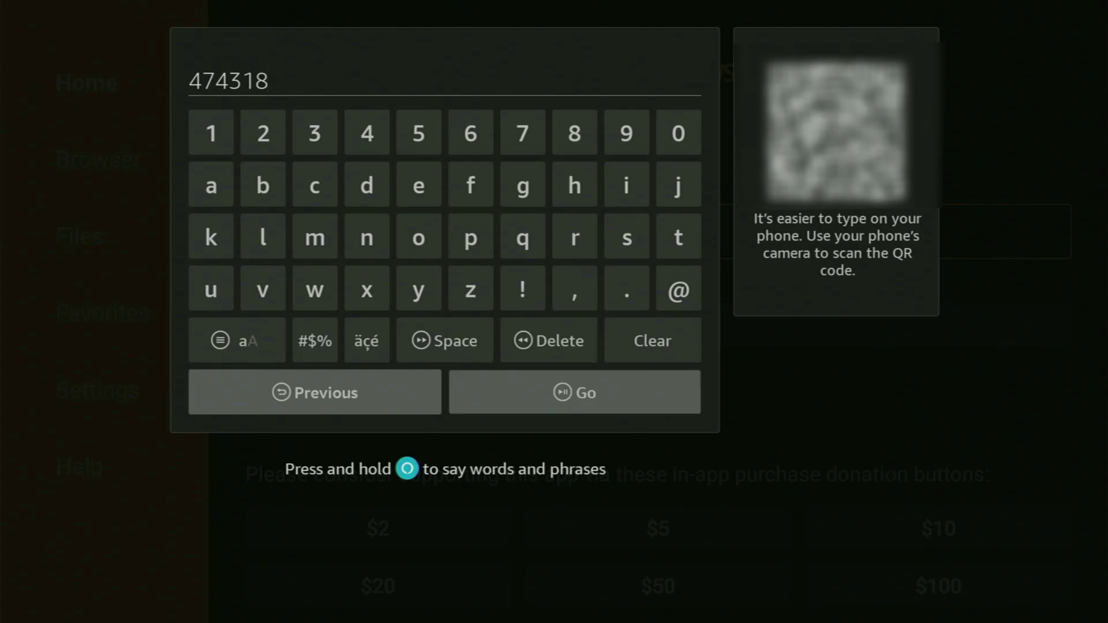
{"action": "key", "text": "Return"}
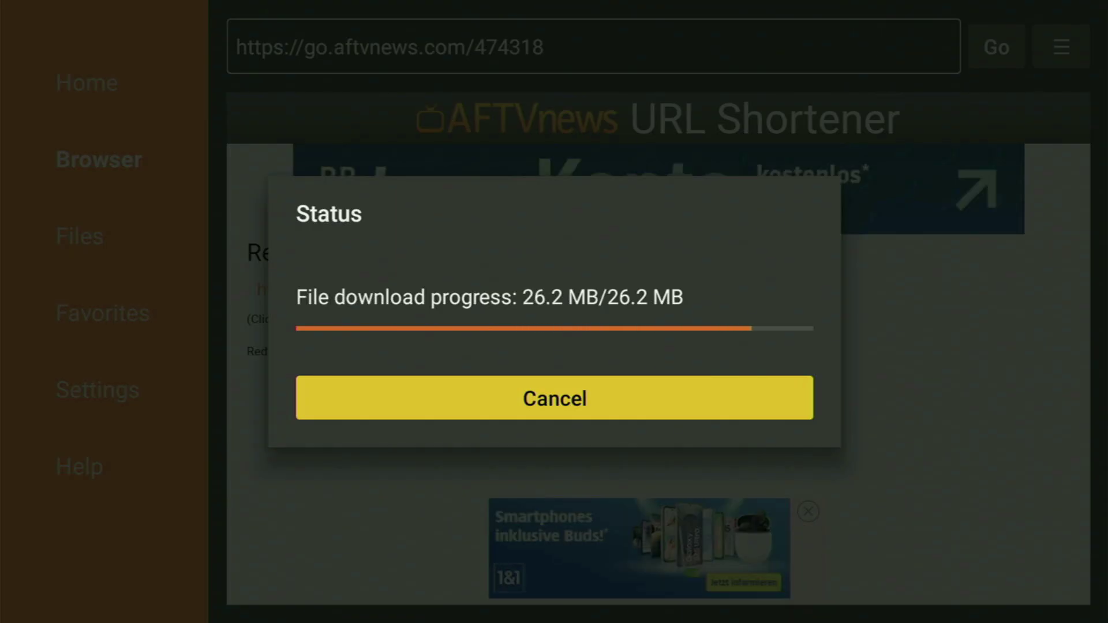
Install the downloaded Televizo APK and finish with Done
{"action": "key", "text": "Return"}
{"action": "key", "text": "Right"}
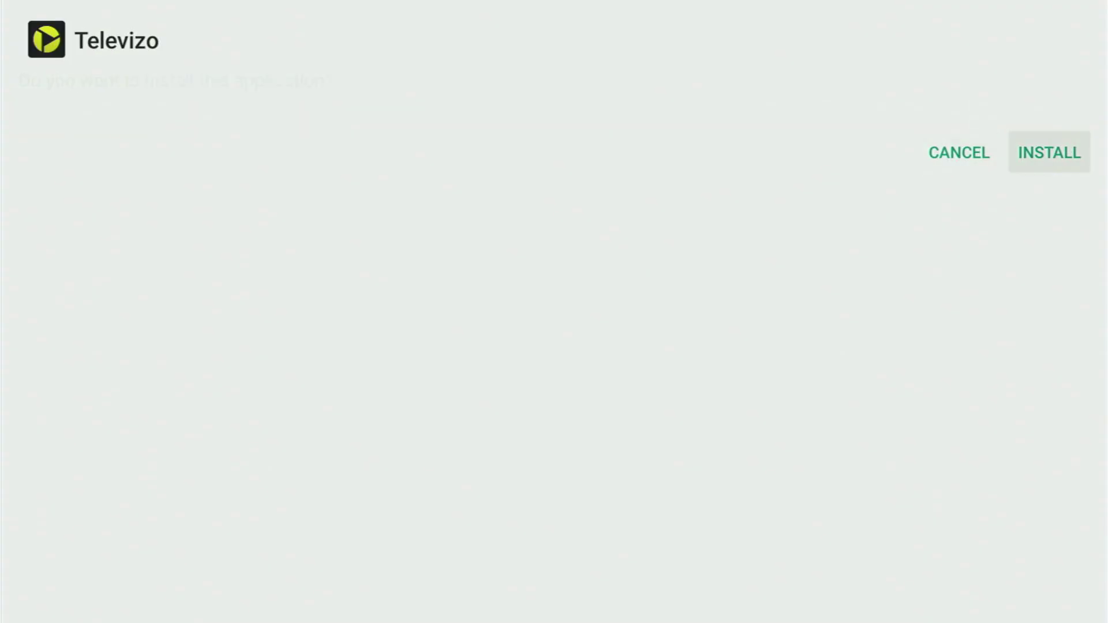
{"action": "key", "text": "Return"}
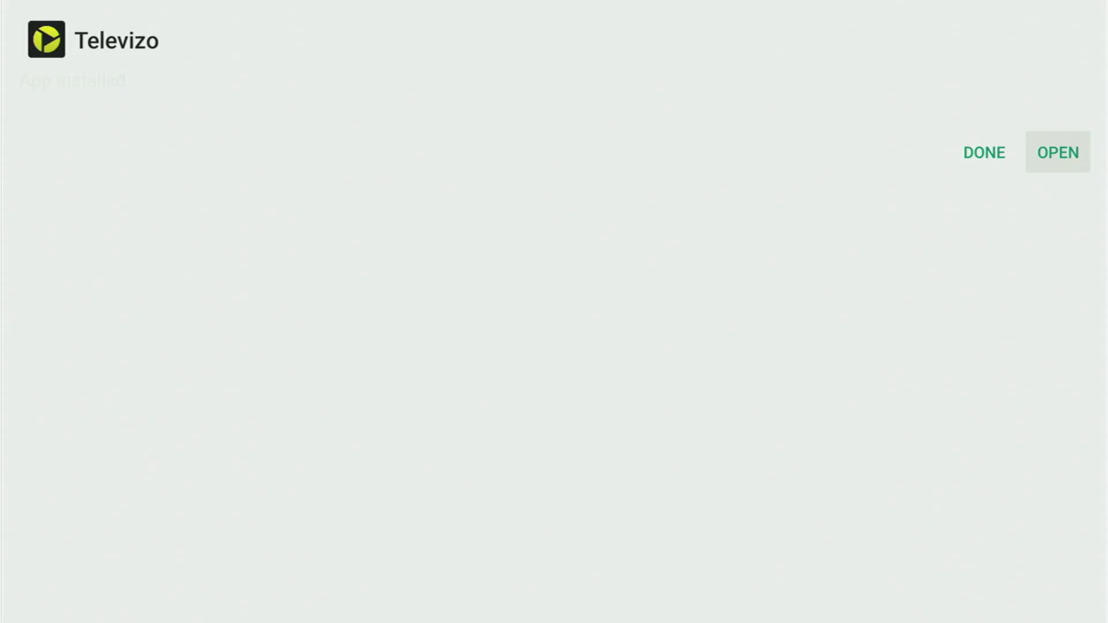
{"action": "key", "text": "Left"}
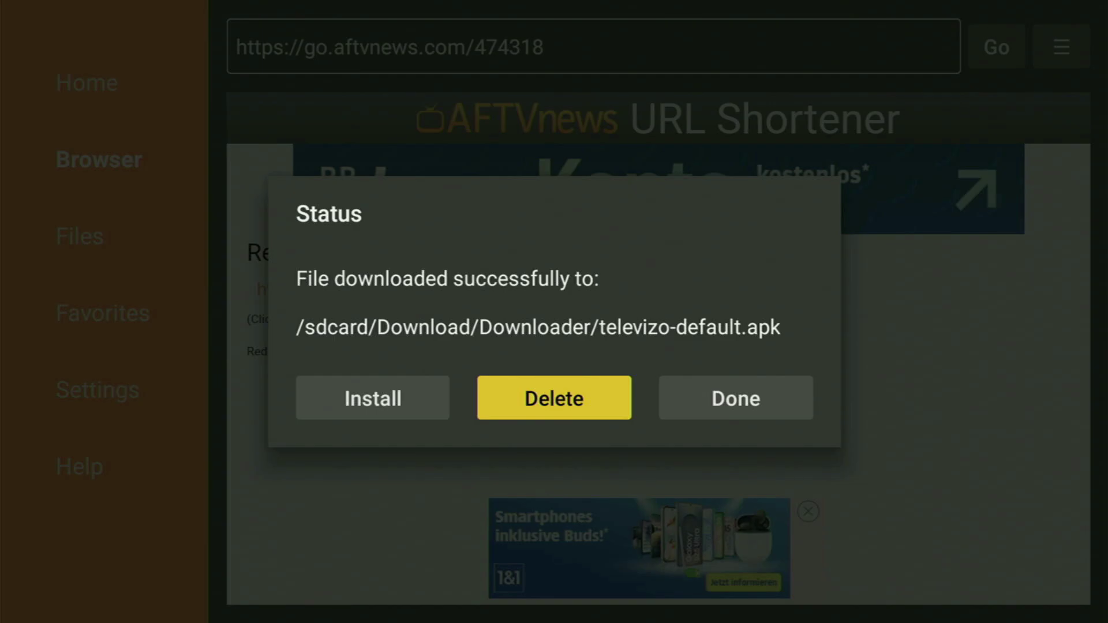
Delete televizo-default.apk and return to the Fire TV home screen
{"action": "key", "text": "Return"}
{"action": "key", "text": "Left"}
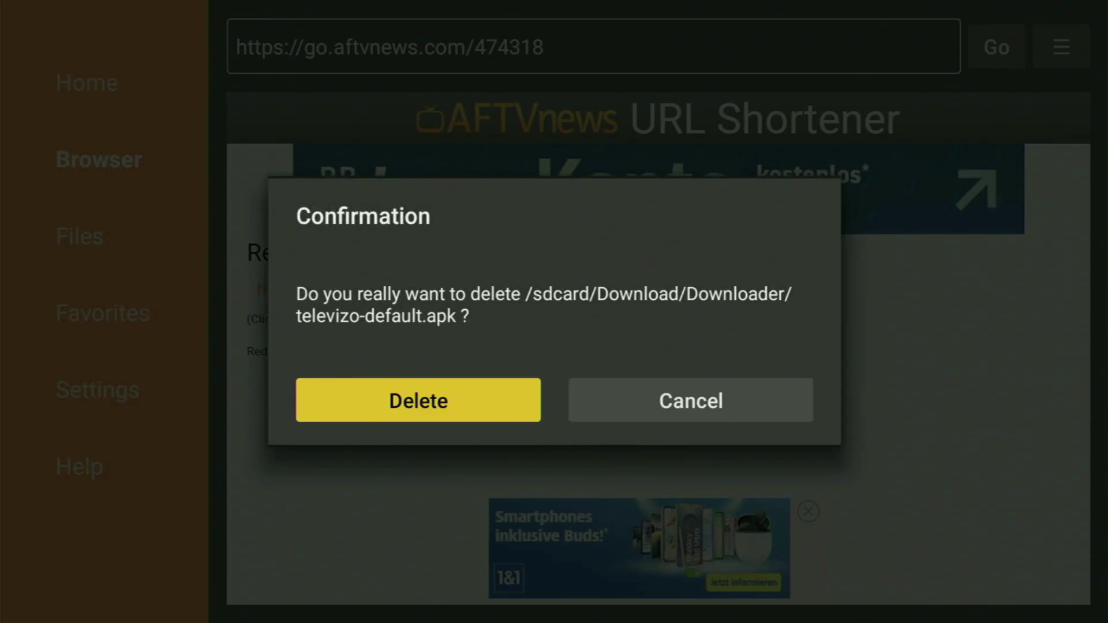
{"action": "key", "text": "Return"}
{"action": "key", "text": "Home"}
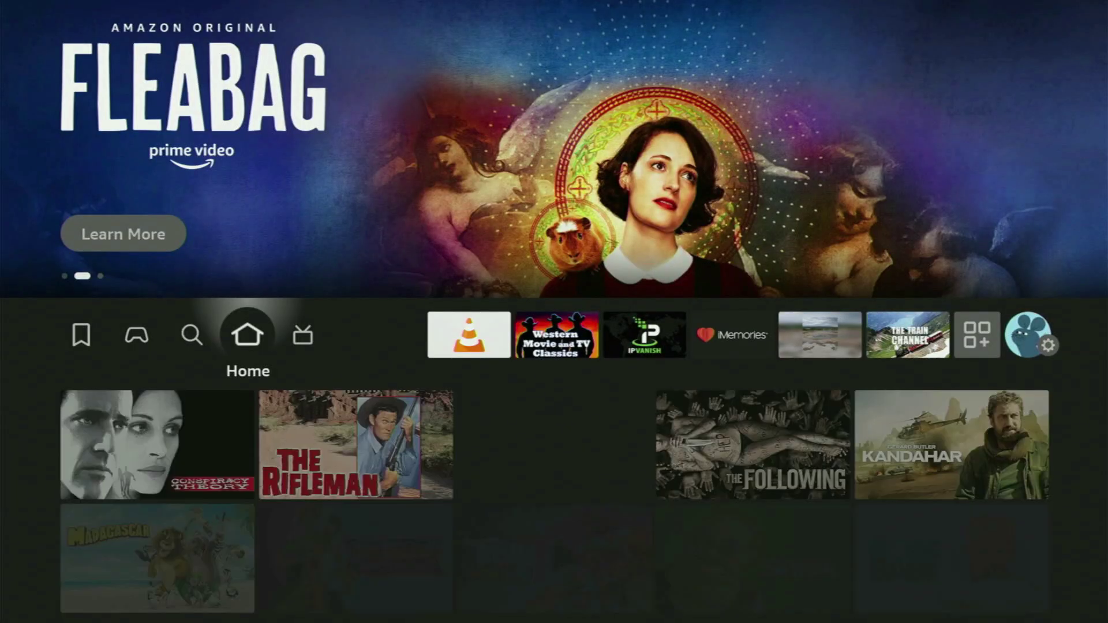
Open Your Apps & Channels and highlight the new Televizo tile at the grid's end
{"action": "key", "text": "Right"}
{"action": "key", "text": "Right"}
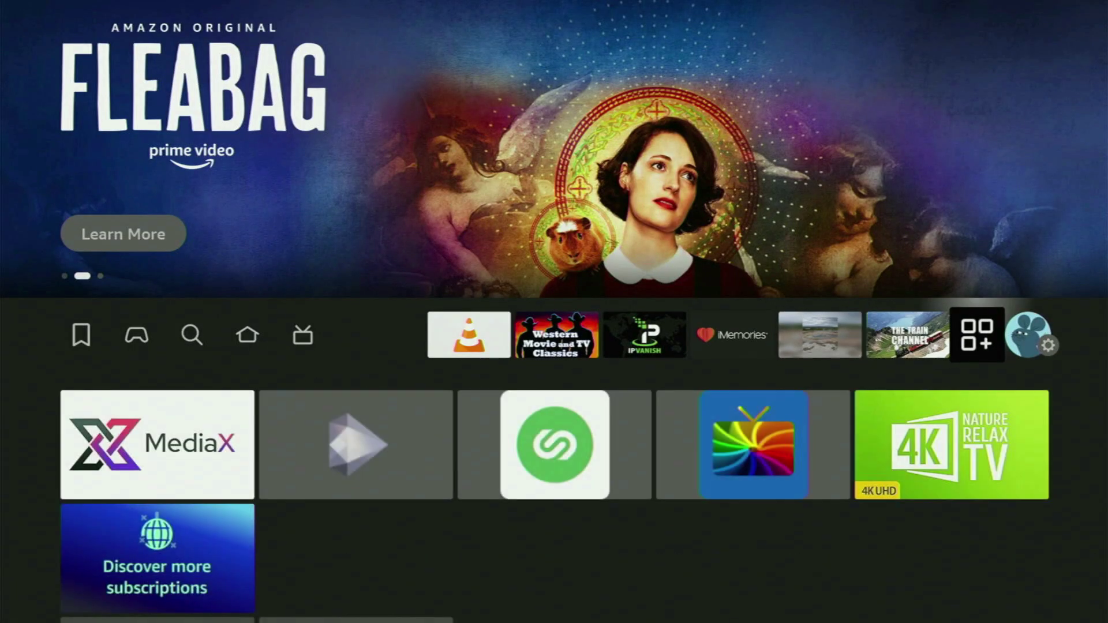
{"action": "key", "text": "Return"}
{"action": "key", "text": "Down"}
{"action": "key", "text": "Down"}
{"action": "key", "text": "Down"}
{"action": "key", "text": "Down"}
{"action": "key", "text": "Down"}
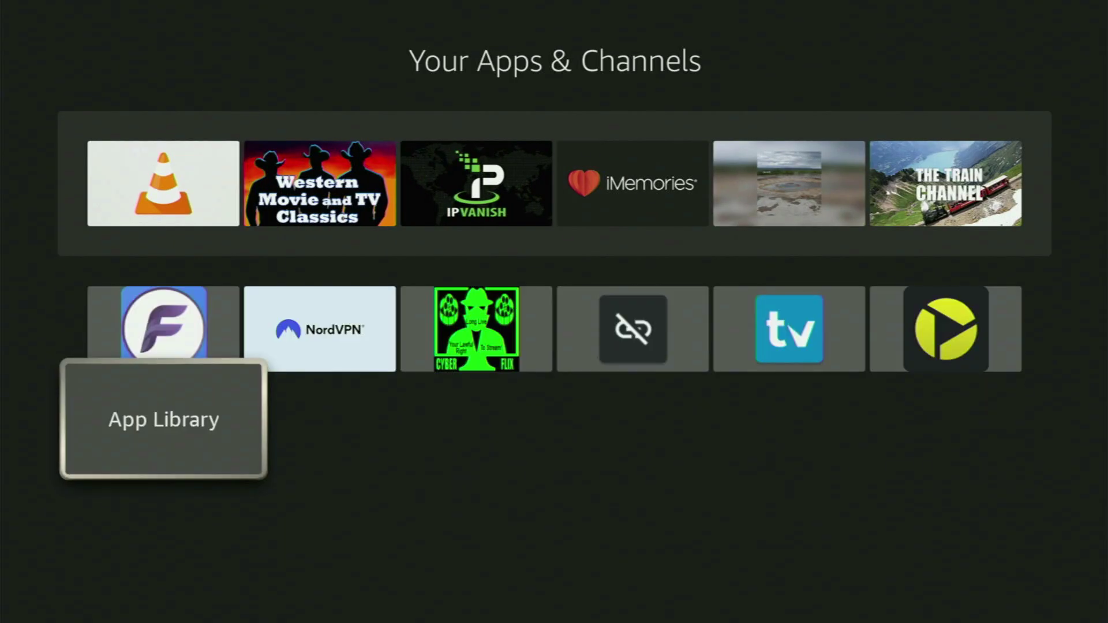
{"action": "key", "text": "Up"}
{"action": "key", "text": "Up"}
{"action": "key", "text": "Right"}
{"action": "key", "text": "Right"}
{"action": "key", "text": "Down"}
{"action": "key", "text": "Down"}
{"action": "key", "text": "Down"}
{"action": "key", "text": "Down"}
{"action": "key", "text": "Right"}
{"action": "key", "text": "Right"}
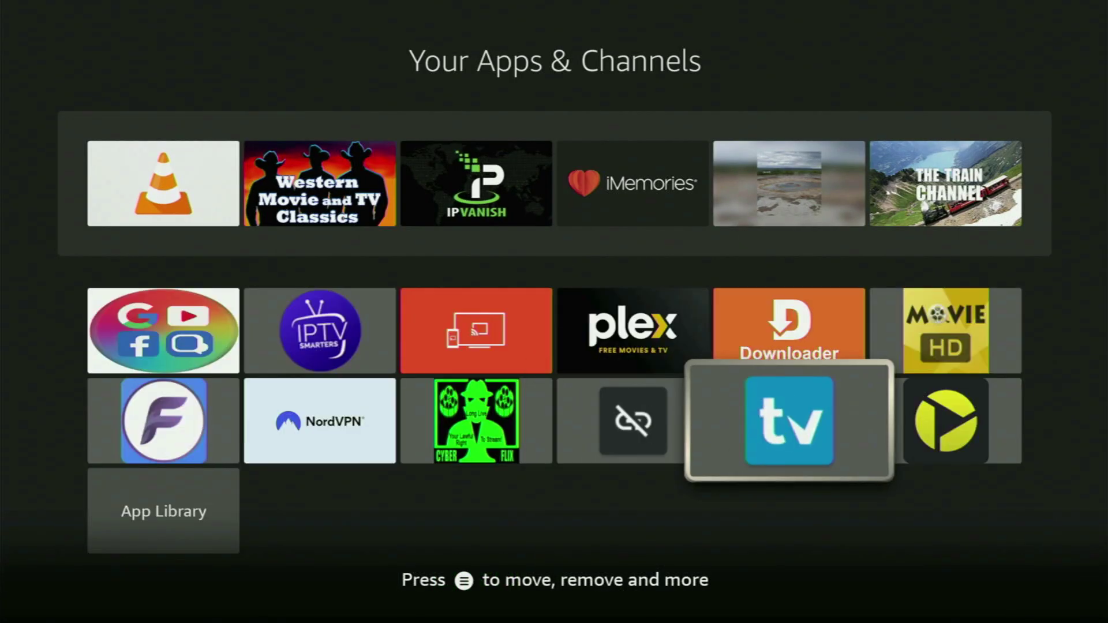
{"action": "key", "text": "Right"}
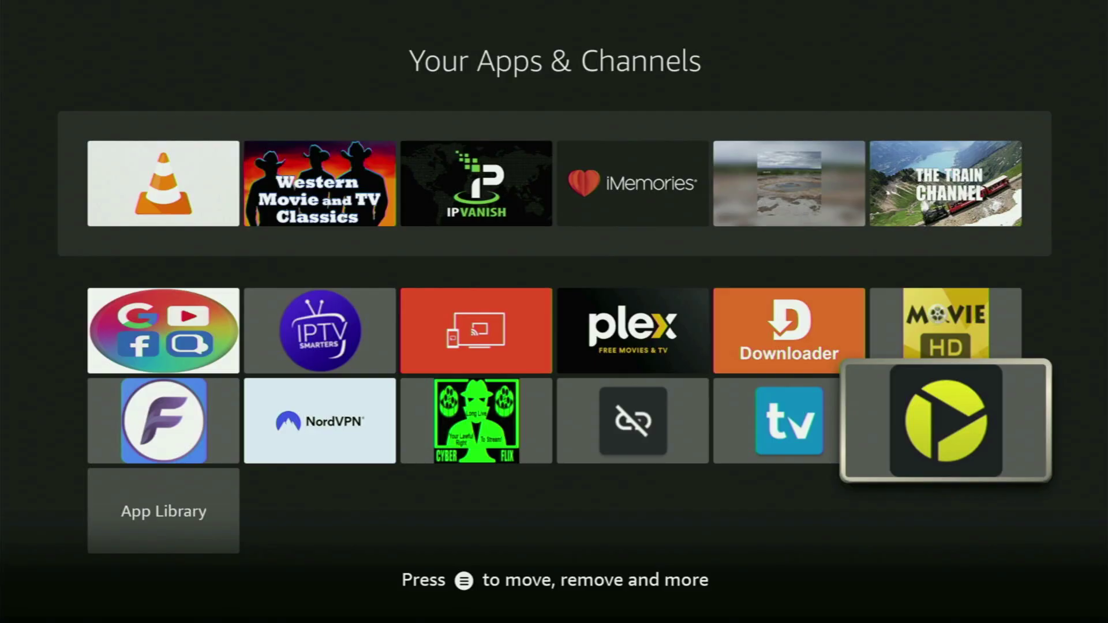
Choose Move to front from Televizo's Menu options, then browse the reordered grid
{"action": "key", "text": "Menu"}
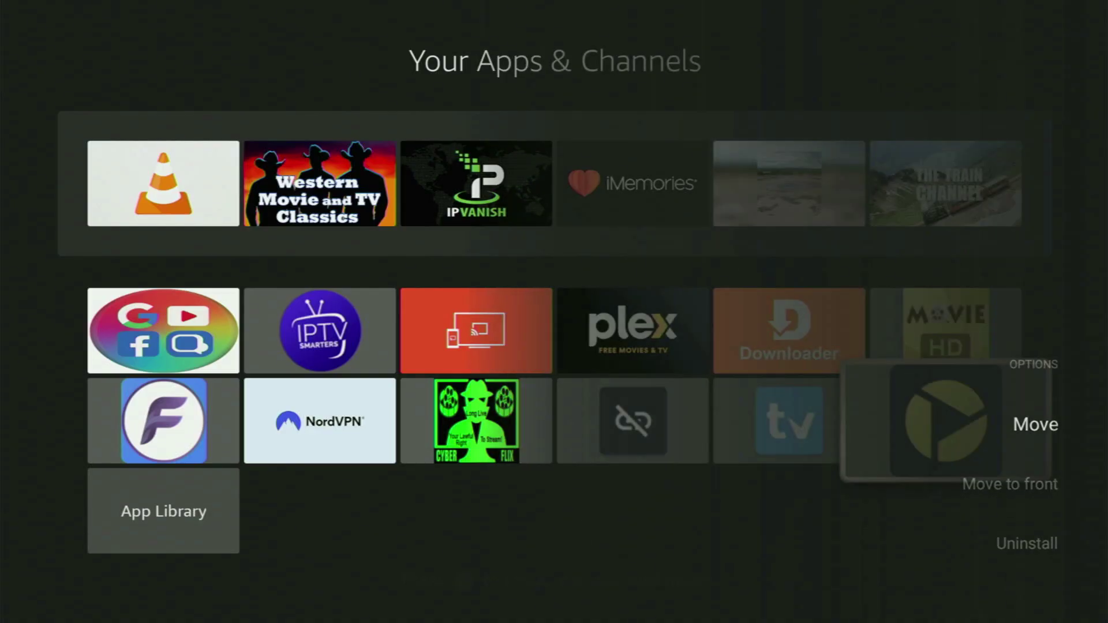
{"action": "key", "text": "Escape"}
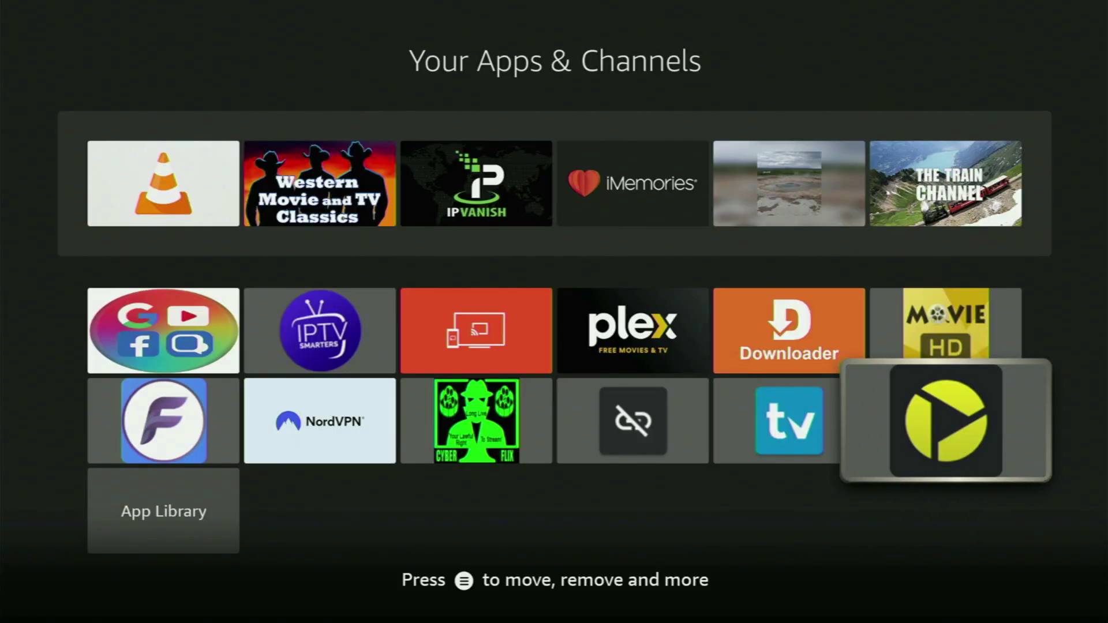
{"action": "key", "text": "Menu"}
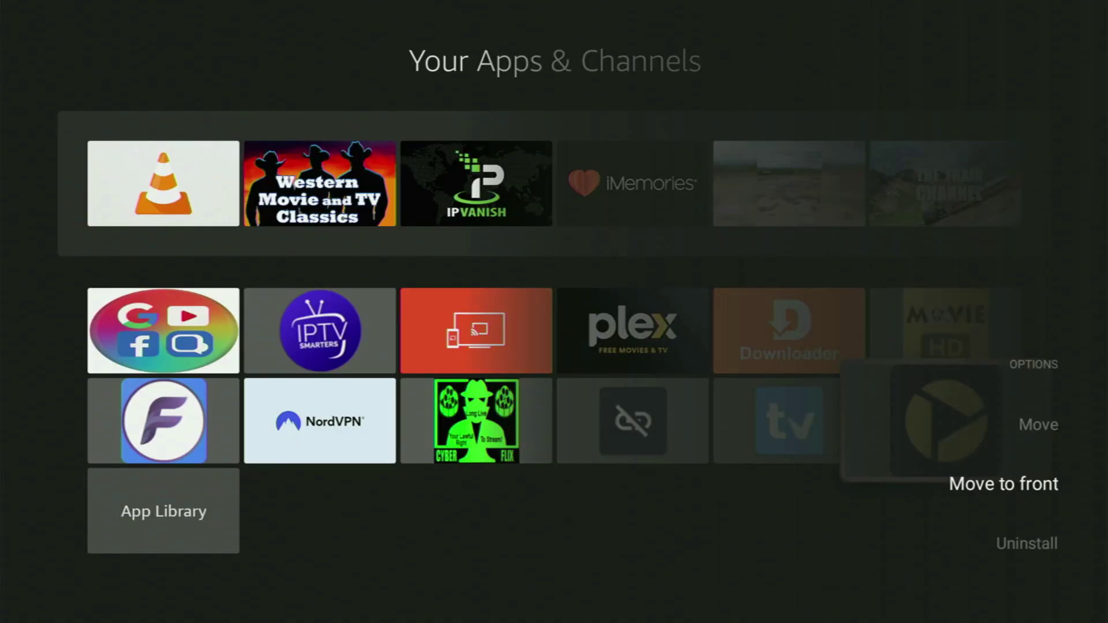
{"action": "key", "text": "Return"}
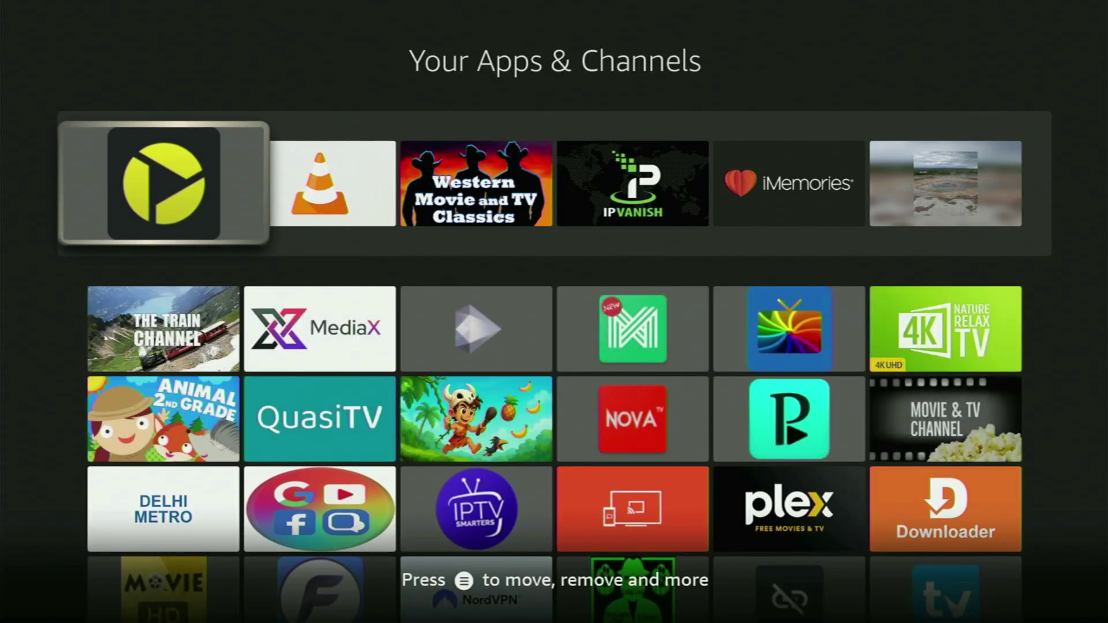
{"action": "key", "text": "Down"}
{"action": "key", "text": "Up"}
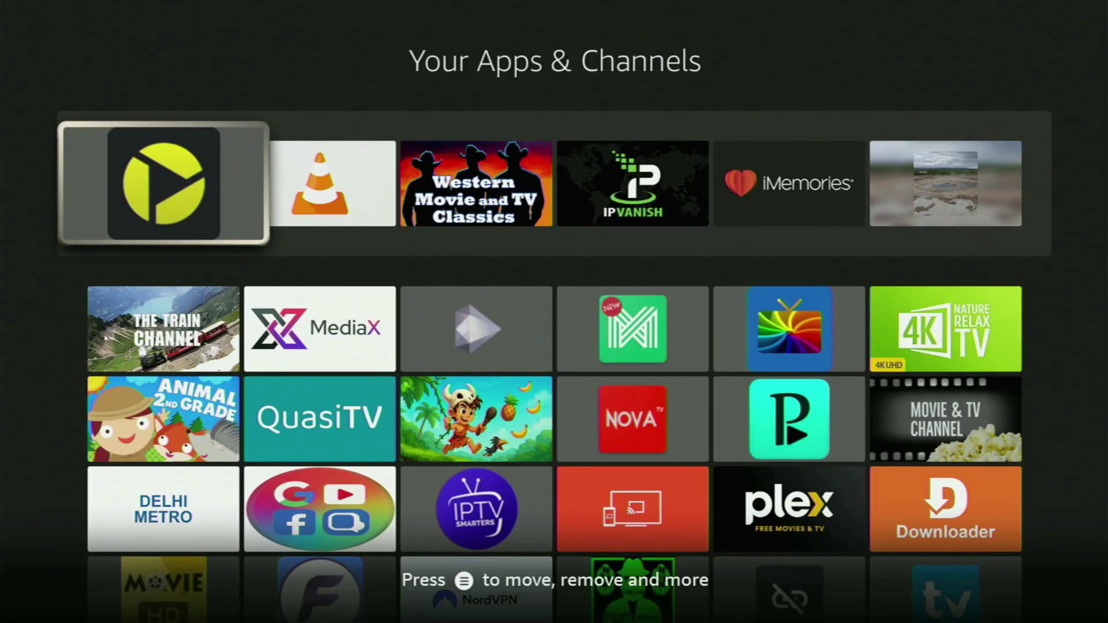
{"action": "key", "text": "Down"}
{"action": "key", "text": "Down"}
{"action": "key", "text": "Down"}
{"action": "key", "text": "Down"}
{"action": "key", "text": "Right"}
{"action": "key", "text": "Right"}
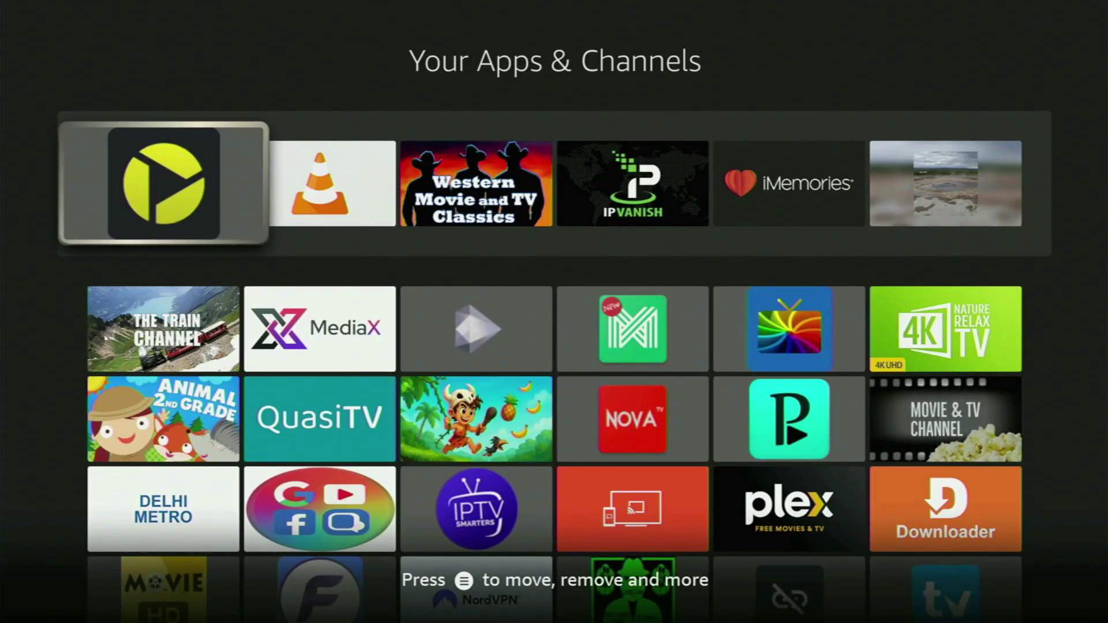
Launch Televizo and choose Create playlist > New M3U playlist
{"action": "key", "text": "Return"}
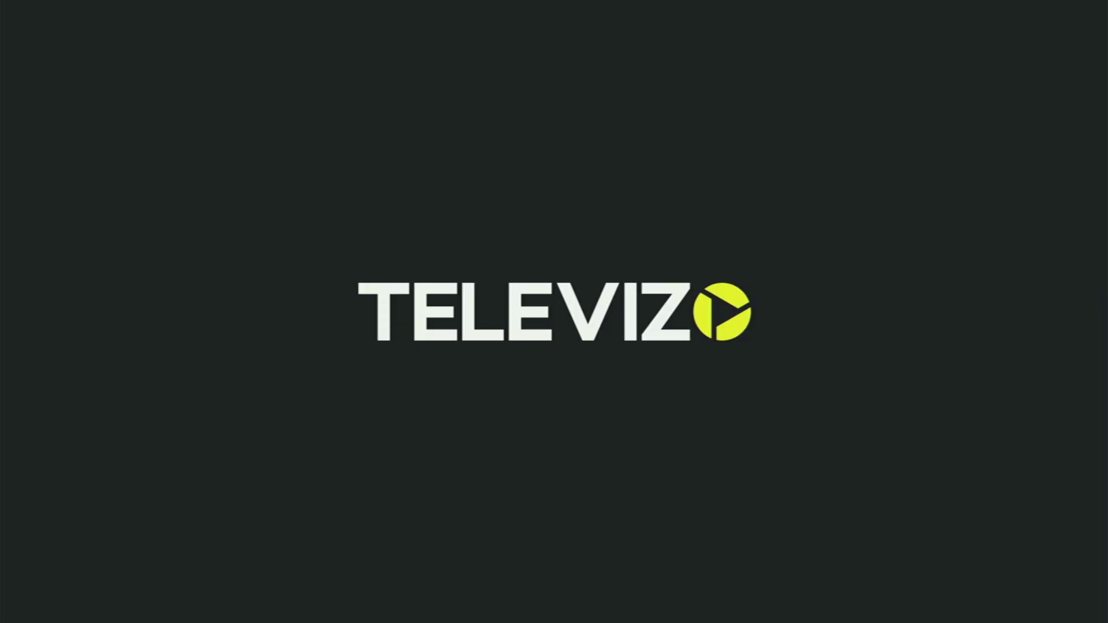
{"action": "key", "text": "Right"}
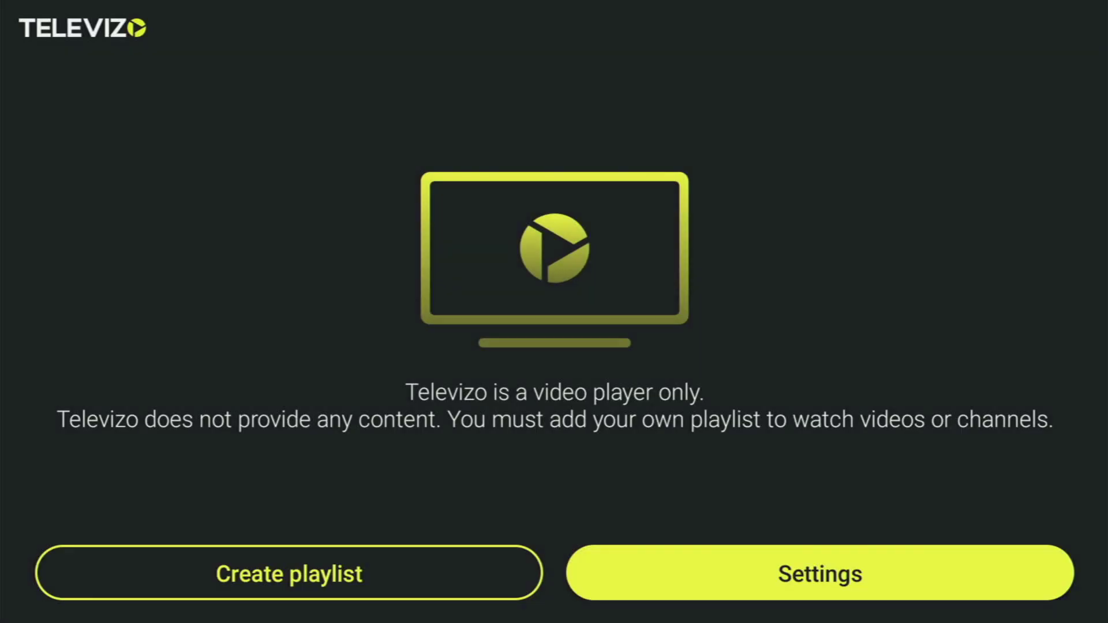
{"action": "key", "text": "Left"}
{"action": "key", "text": "Return"}
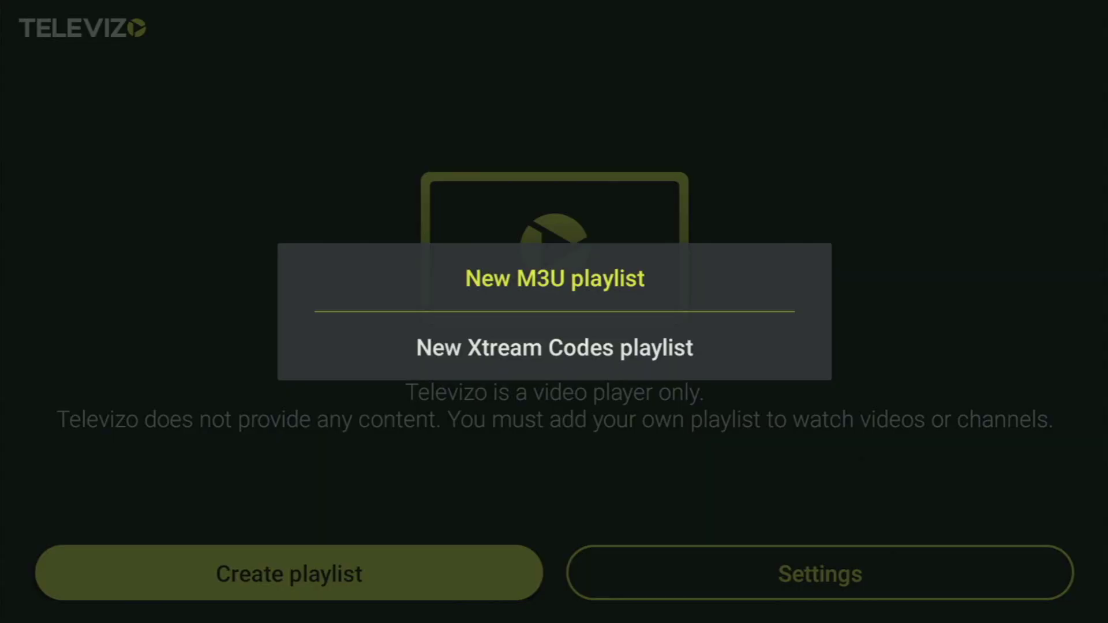
{"action": "key", "text": "Down"}
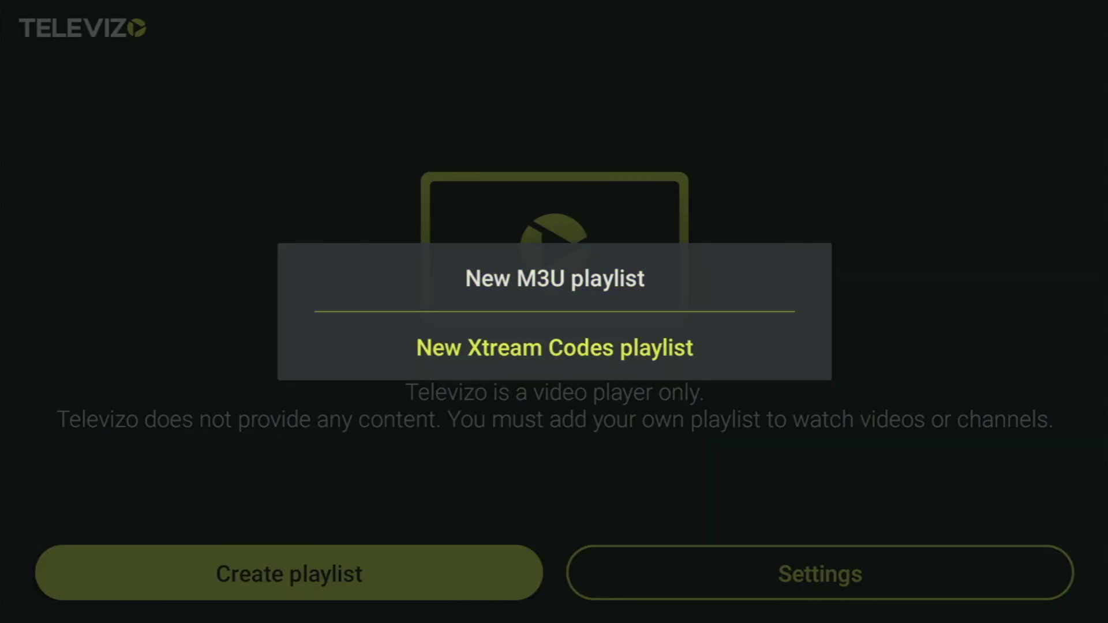
{"action": "key", "text": "Up"}
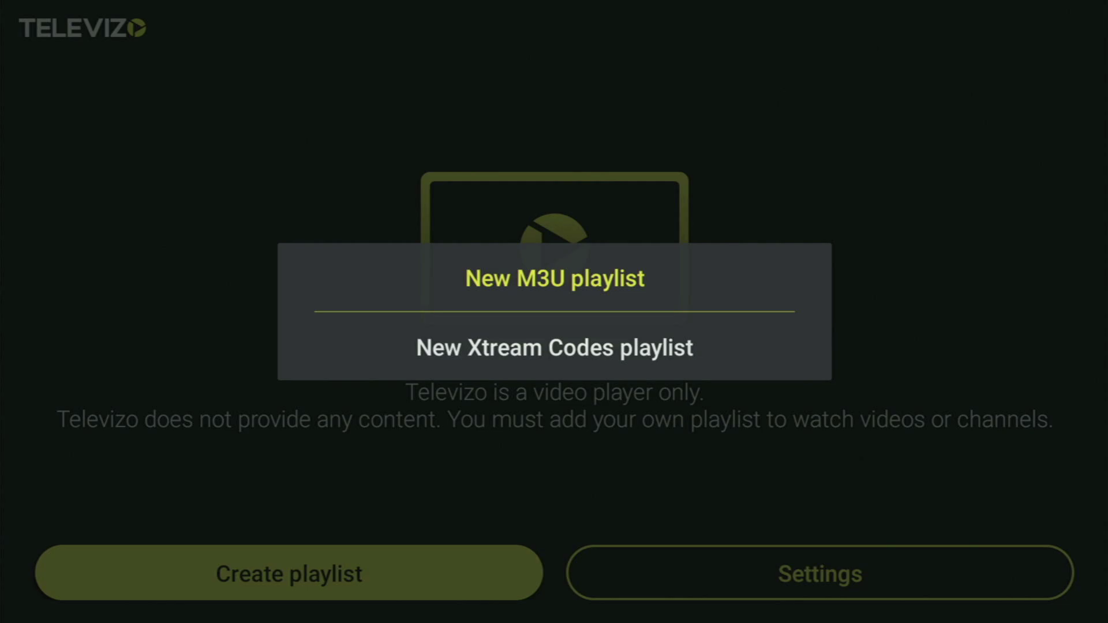
{"action": "key", "text": "Return"}
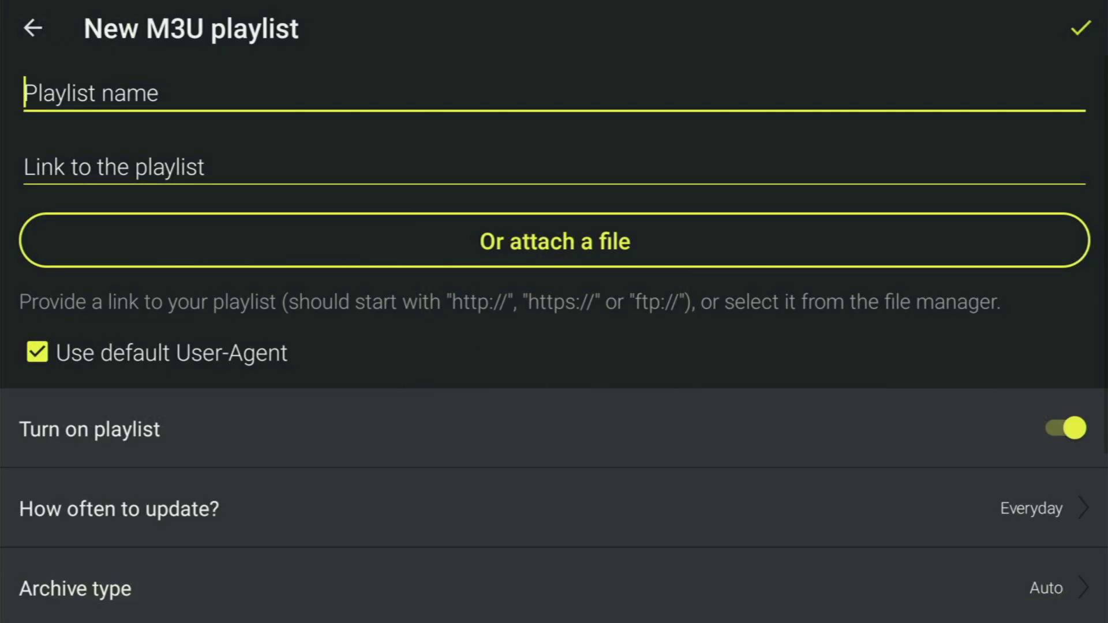
Look over the empty M3U form, try saving with the check mark, then back out
{"action": "left_click", "coordinate": [114, 166]}
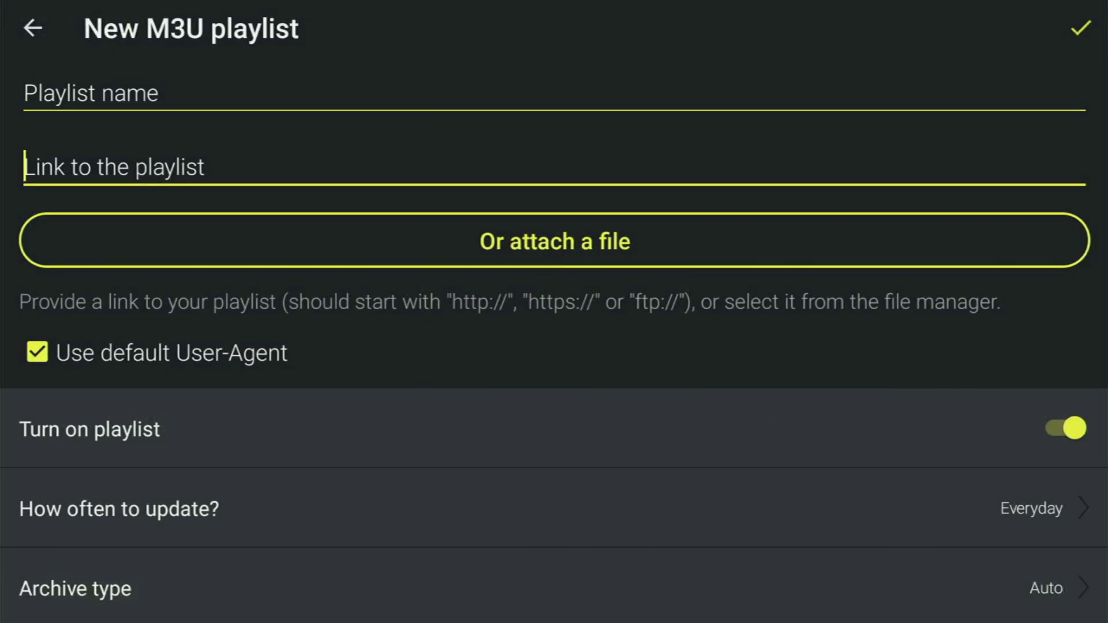
{"action": "key", "text": "Down"}
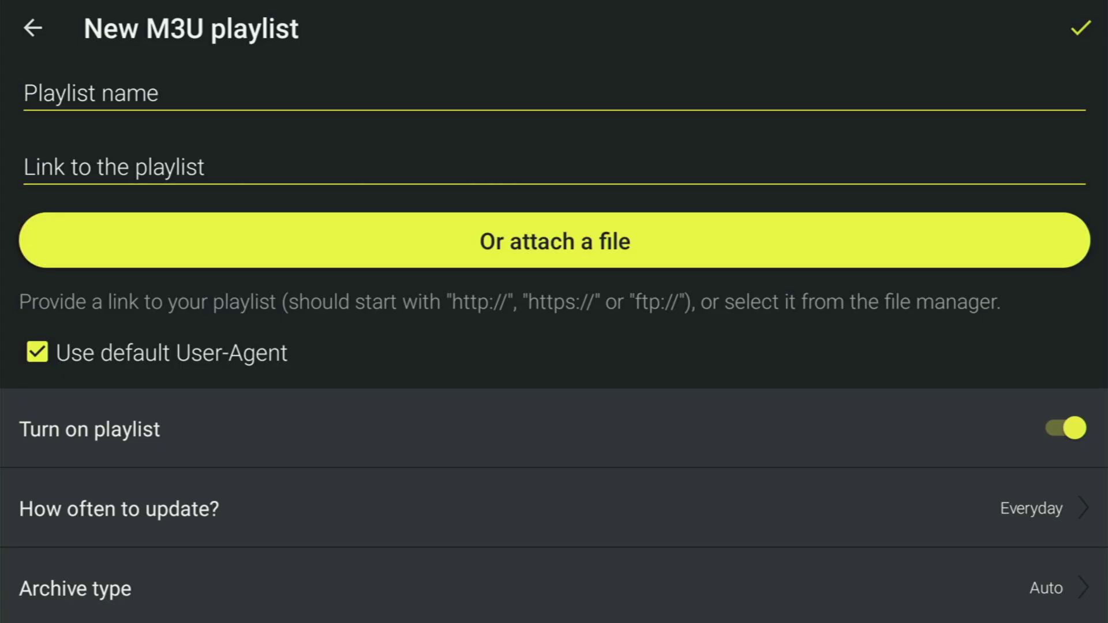
{"action": "key", "text": "Down"}
{"action": "key", "text": "Down"}
{"action": "key", "text": "Down"}
{"action": "key", "text": "Down"}
{"action": "key", "text": "Down"}
{"action": "key", "text": "Down"}
{"action": "key", "text": "Down"}
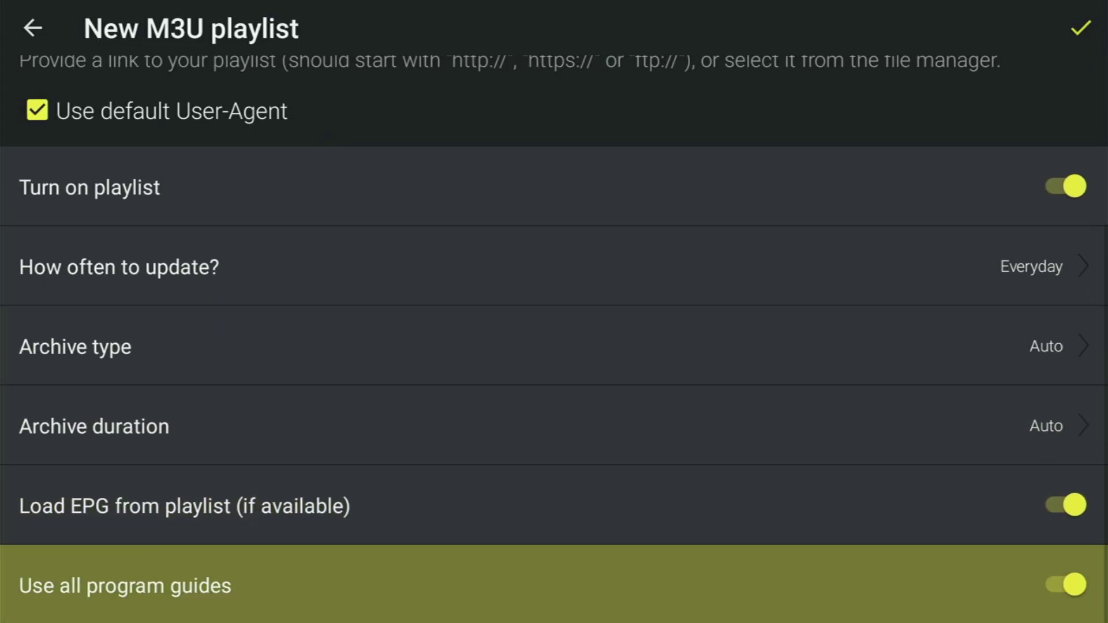
{"action": "key", "text": "Up"}
{"action": "key", "text": "Up"}
{"action": "key", "text": "Up"}
{"action": "key", "text": "Up"}
{"action": "key", "text": "Up"}
{"action": "key", "text": "Up"}
{"action": "key", "text": "Up"}
{"action": "key", "text": "Up"}
{"action": "key", "text": "Up"}
{"action": "key", "text": "Up"}
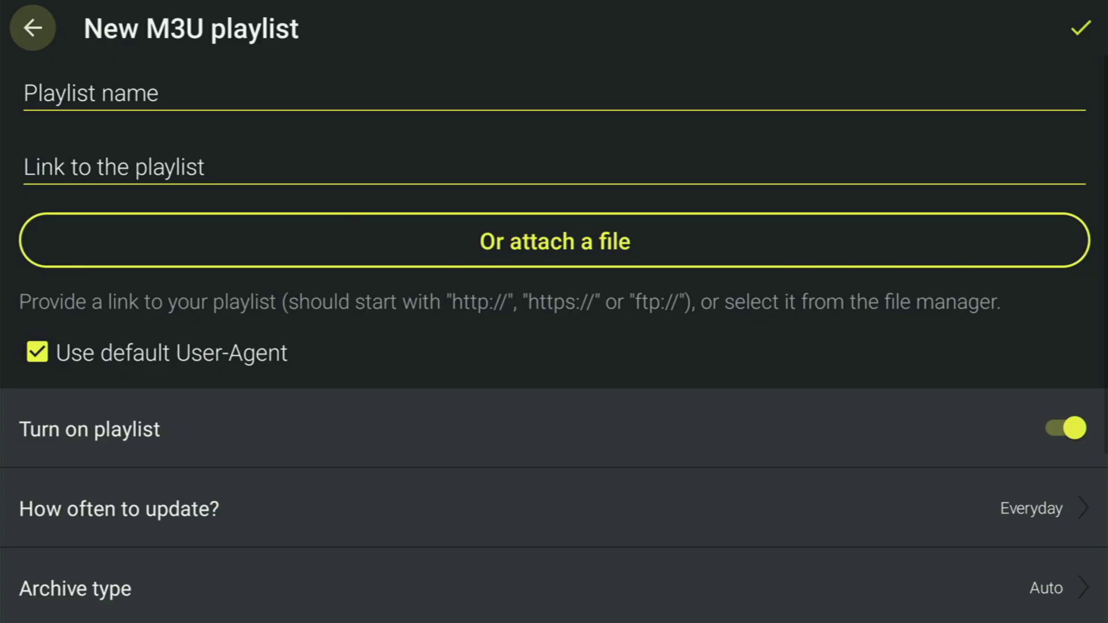
{"action": "key", "text": "Right"}
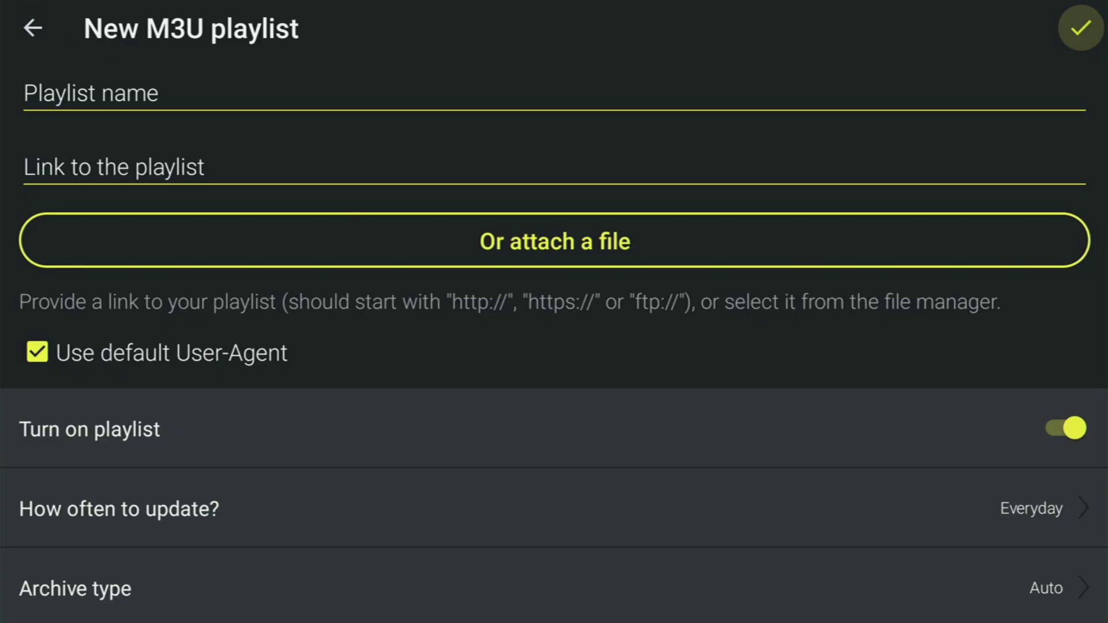
{"action": "key", "text": "Left"}
{"action": "key", "text": "Right"}
{"action": "key", "text": "Return"}
{"action": "key", "text": "Left"}
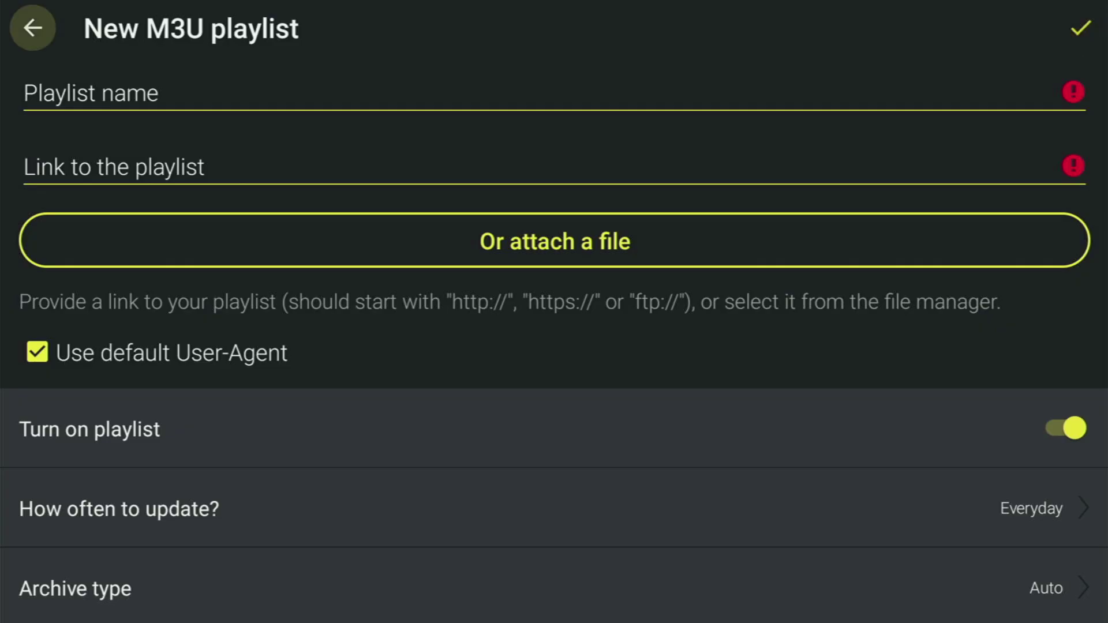
{"action": "key", "text": "Return"}
{"action": "key", "text": "Return"}
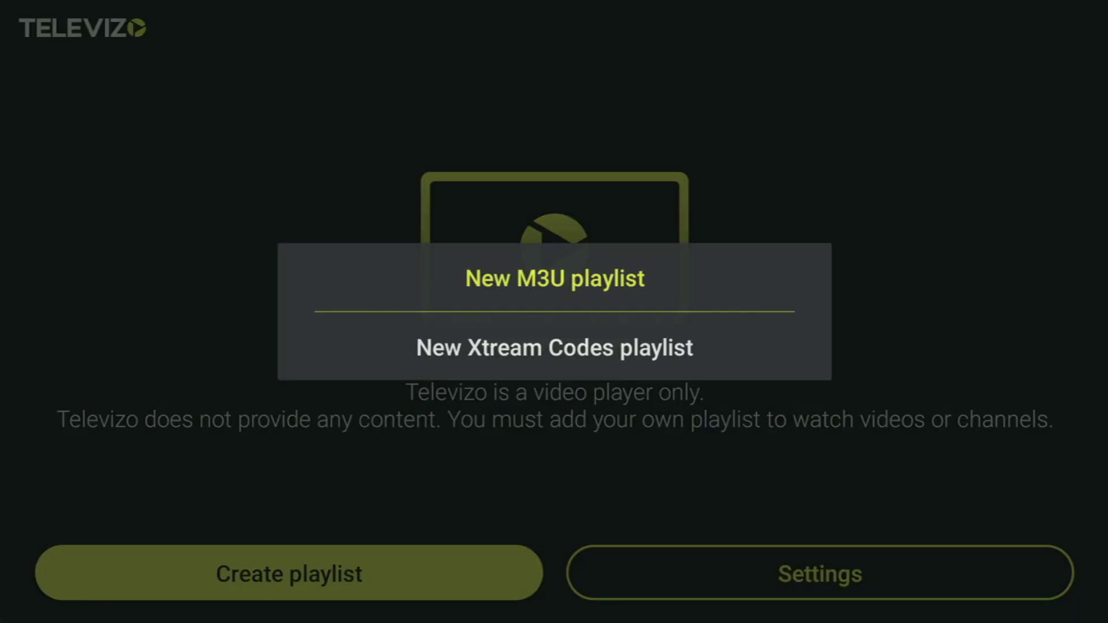
Choose New Xtream Codes playlist and step through its Username, Password and Server address fields
{"action": "key", "text": "Down"}
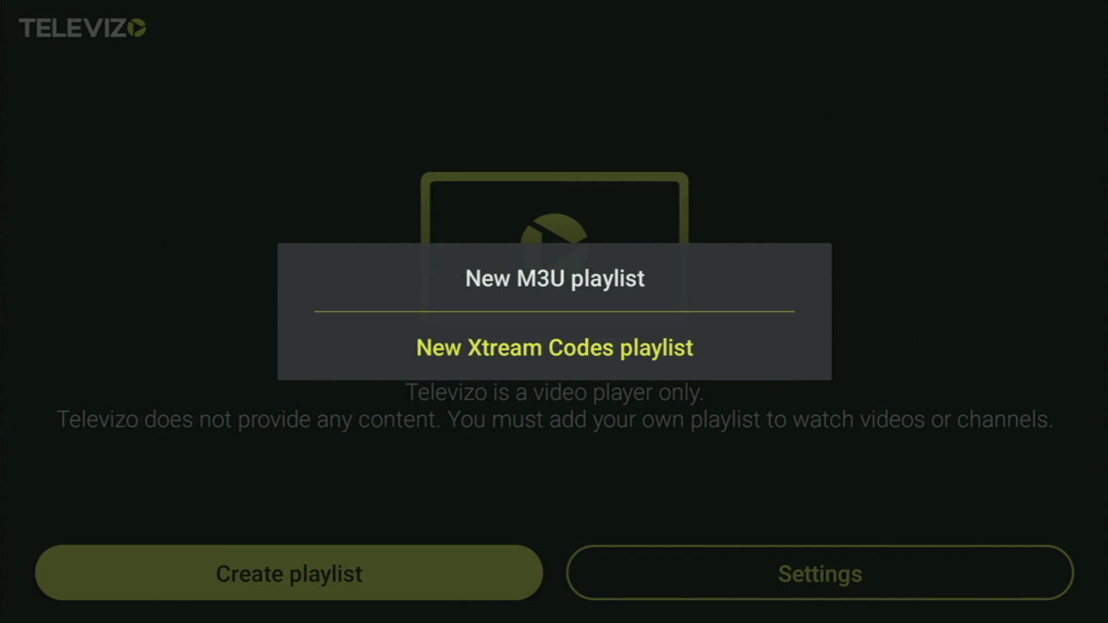
{"action": "key", "text": "Return"}
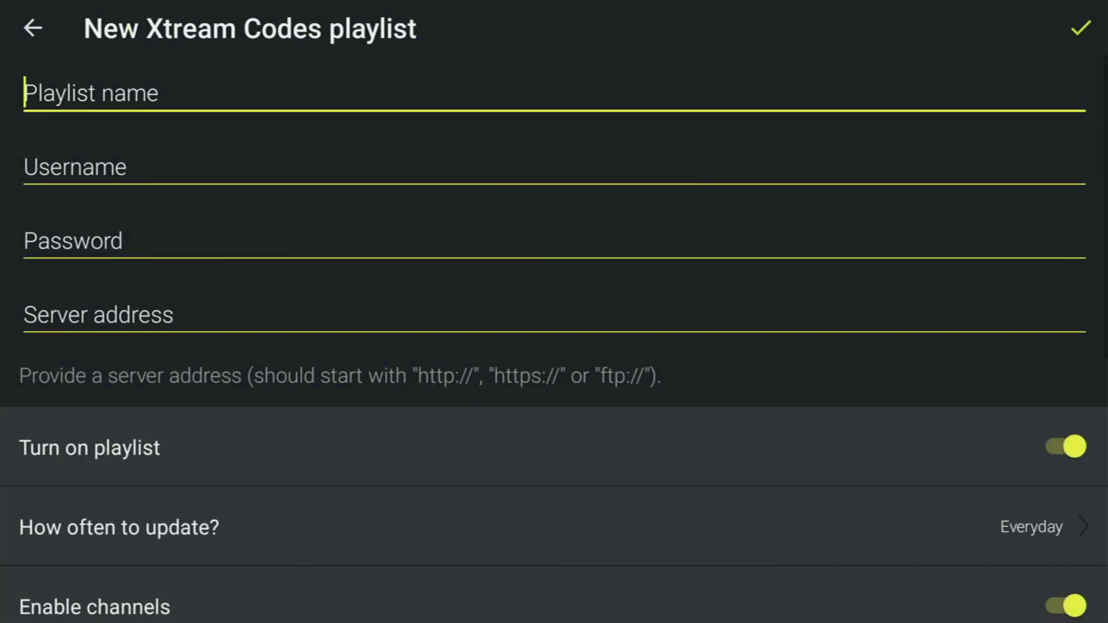
{"action": "left_click", "coordinate": [25, 167]}
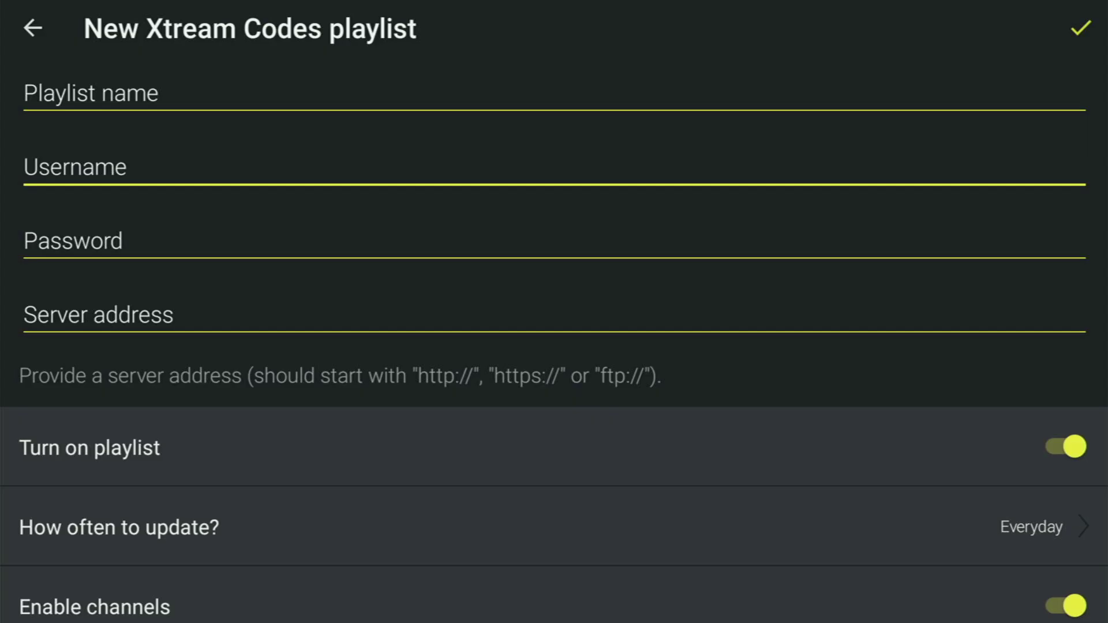
{"action": "left_click", "coordinate": [25, 240]}
{"action": "left_click", "coordinate": [26, 315]}
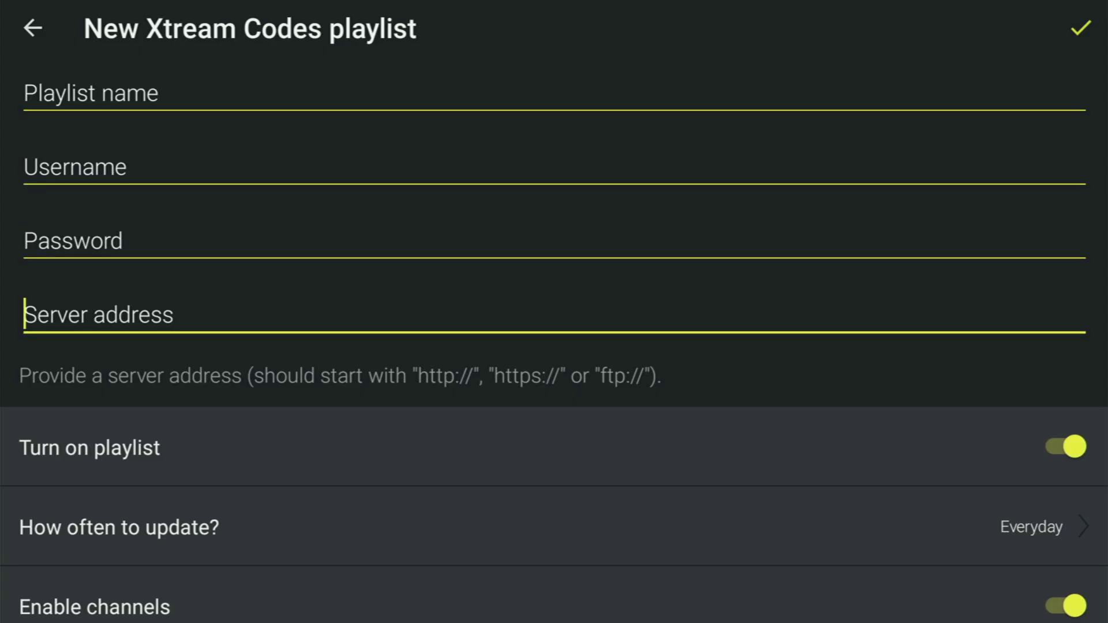